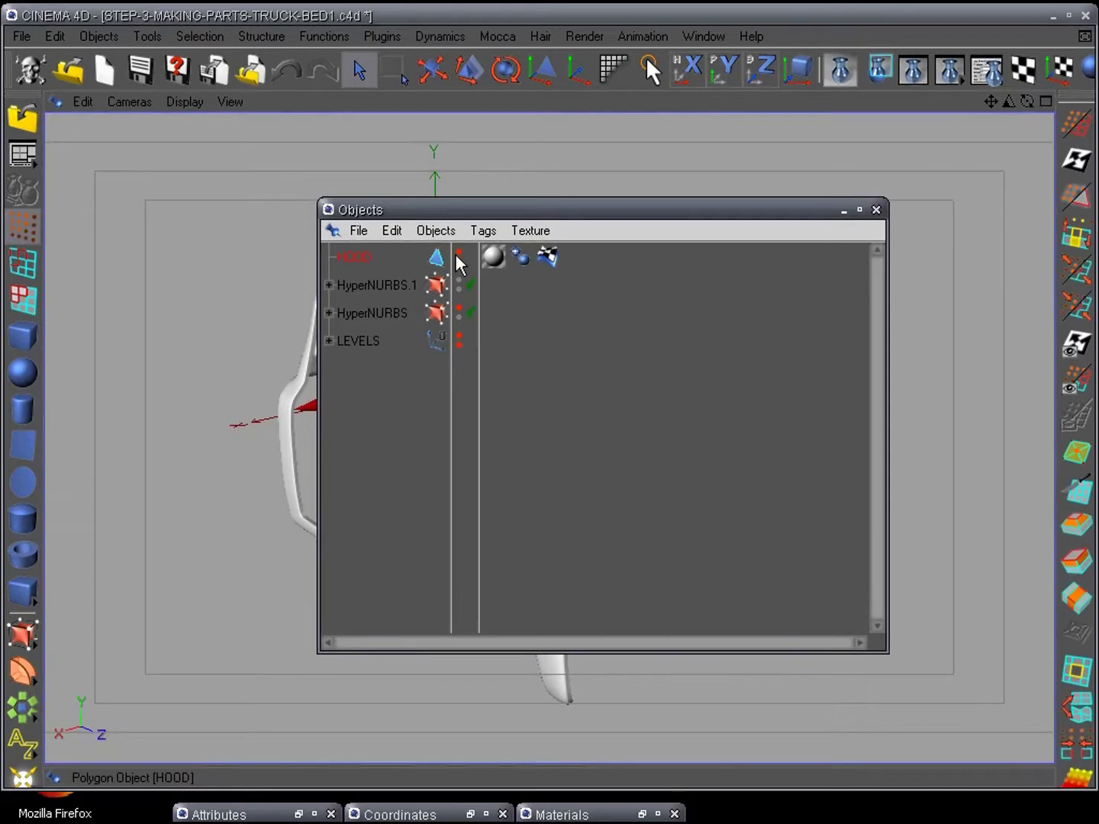
Step: Make the HOOD object visible and show the truck in the side view
left_click(459, 254)
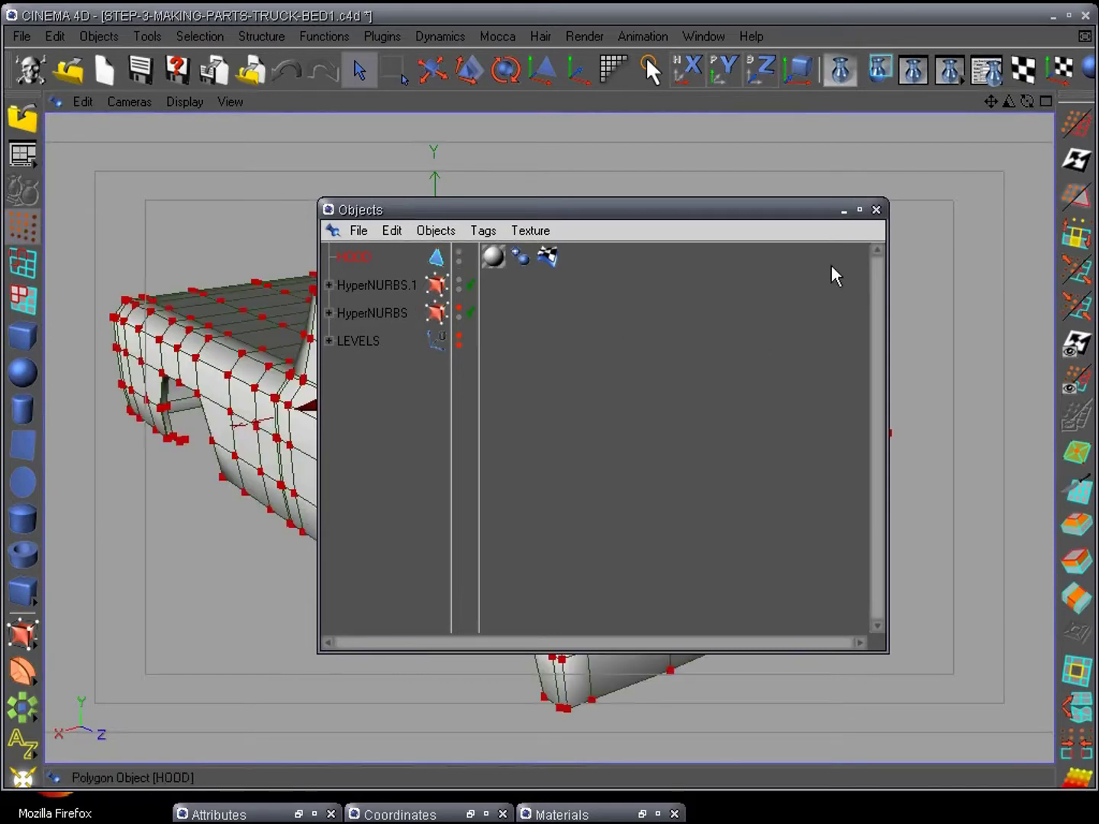
left_click(846, 209)
left_click_drag(794, 437, 723, 462, "alt")
key("F3")
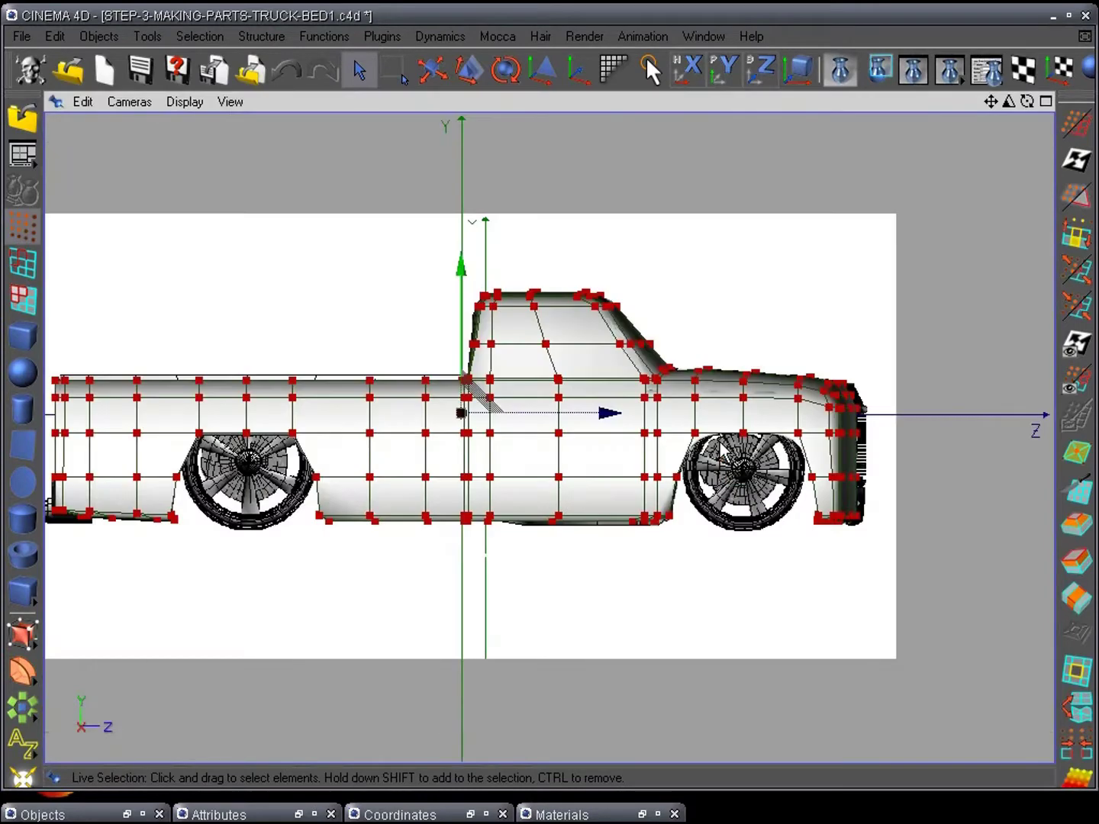
Step: Delete all HOOD points belonging to the bed, cab and lower body, keeping only the hood area
middle_click_drag(548, 516, 631, 550, "alt")
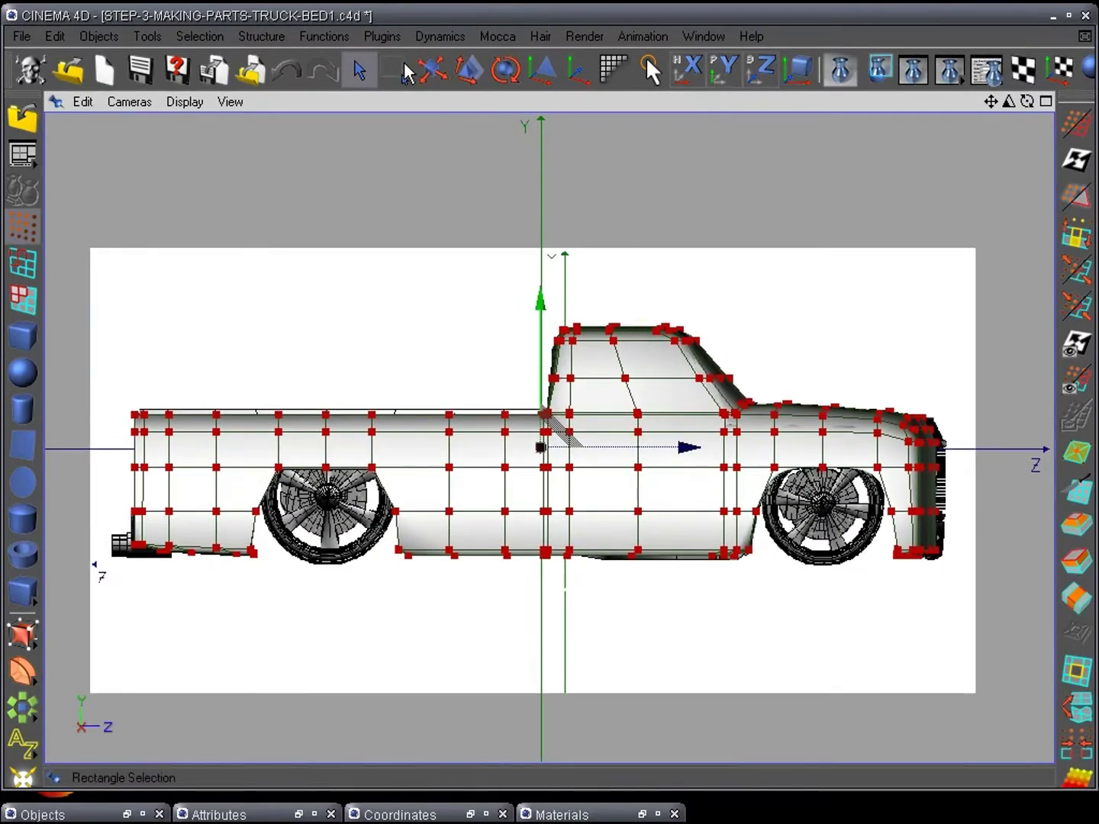
left_click(392, 71)
left_click_drag(85, 341, 699, 677)
left_click_drag(527, 289, 743, 395, "shift")
left_click_drag(662, 450, 961, 645)
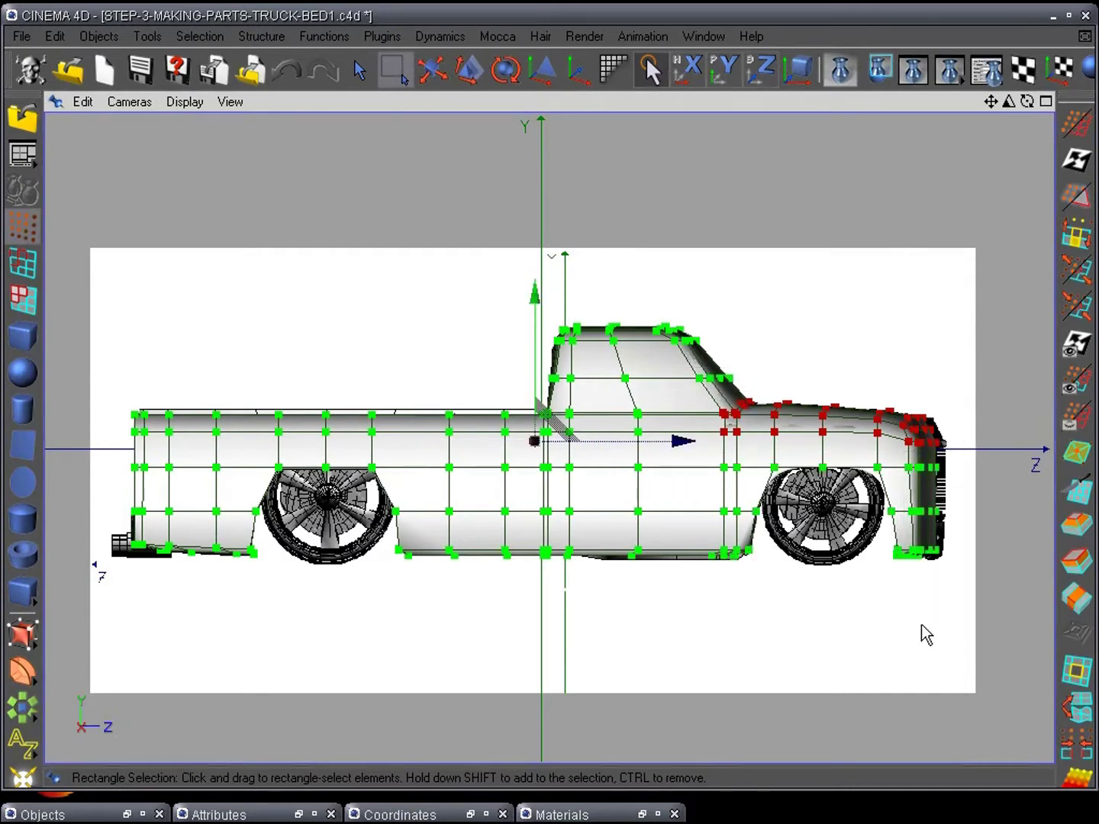
key("Delete")
key("F1")
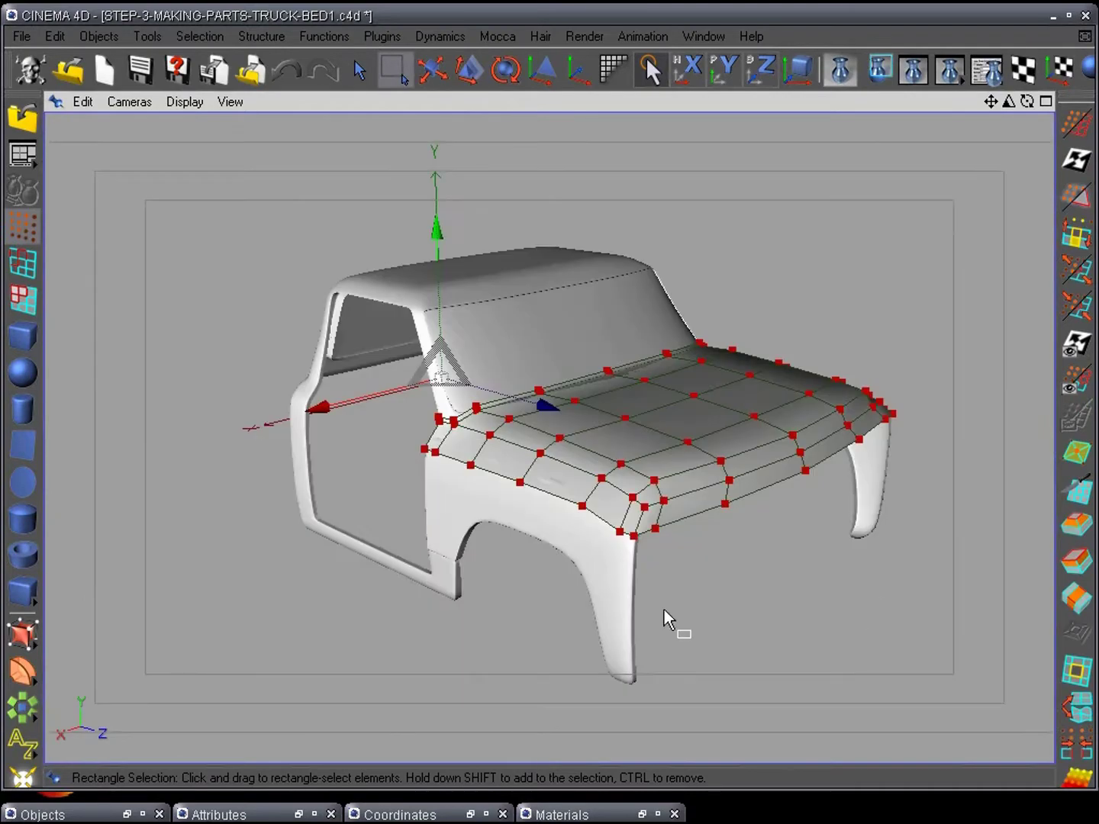
Step: Delete the lowest row of points running along both sides and the front edge of the hood
scroll(714, 571, "up", 5)
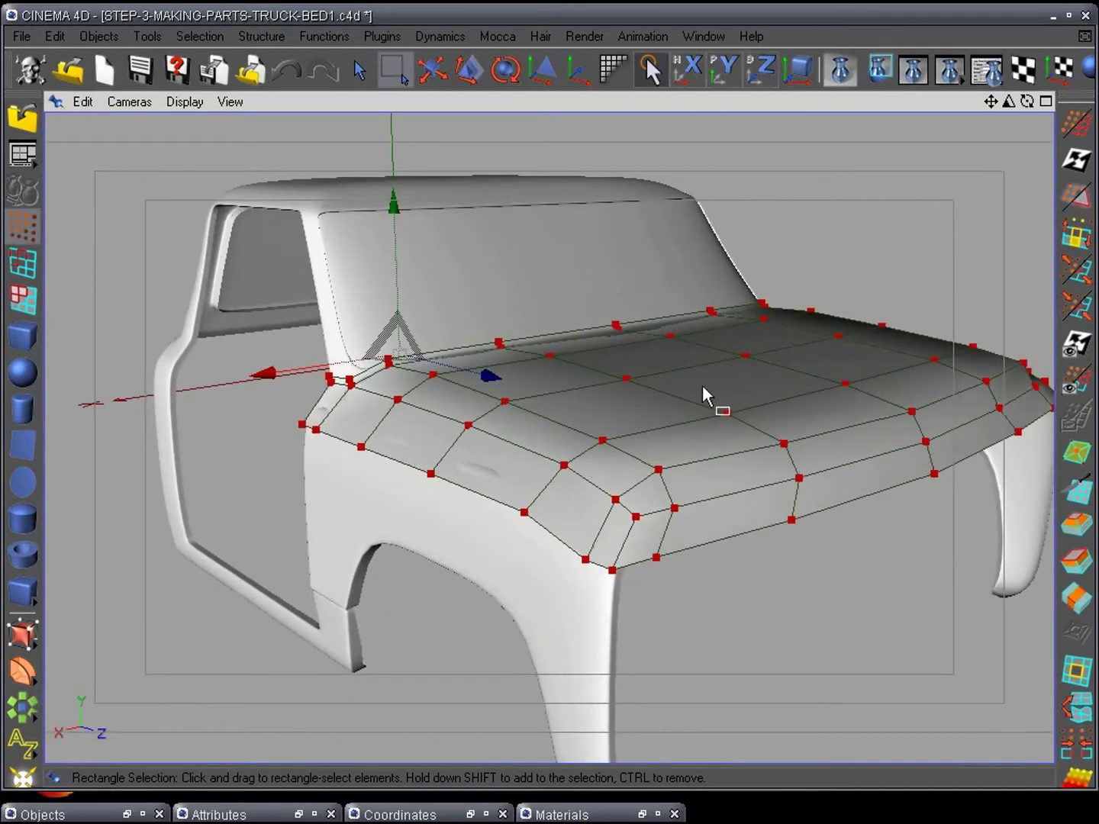
left_click_drag(702, 385, 706, 474, "alt")
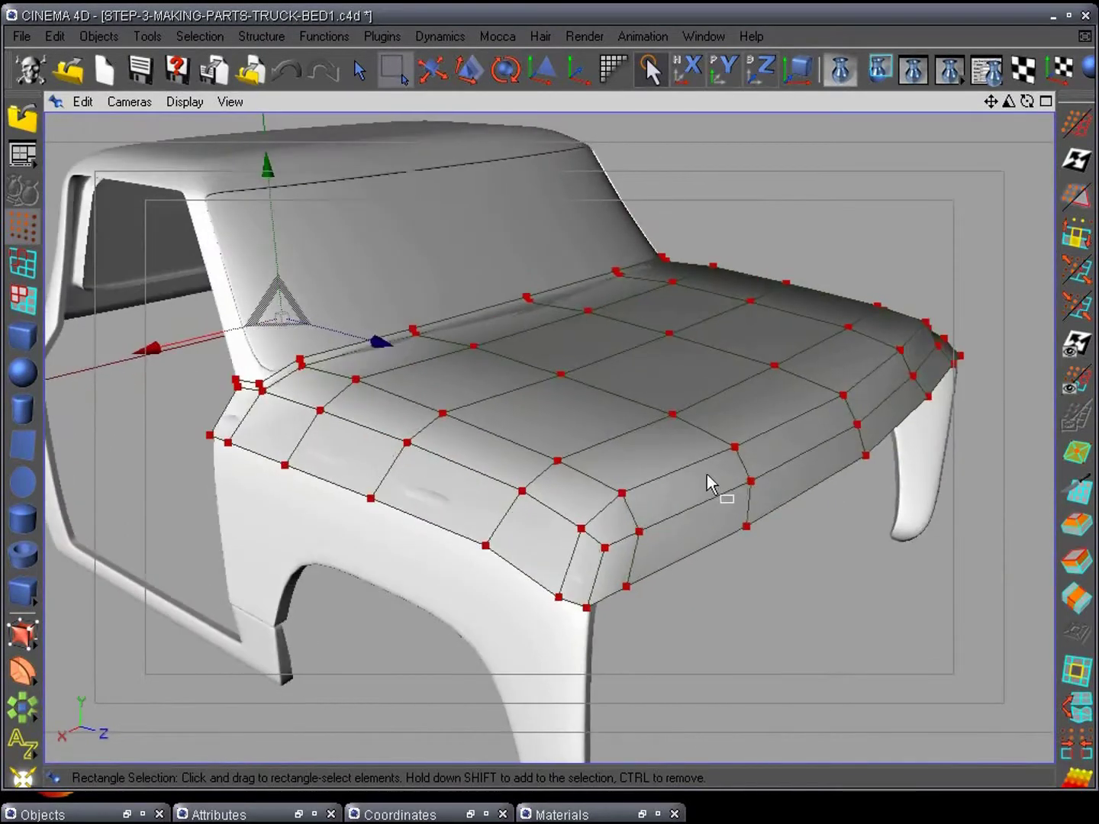
left_click_drag(608, 560, 622, 532, "alt")
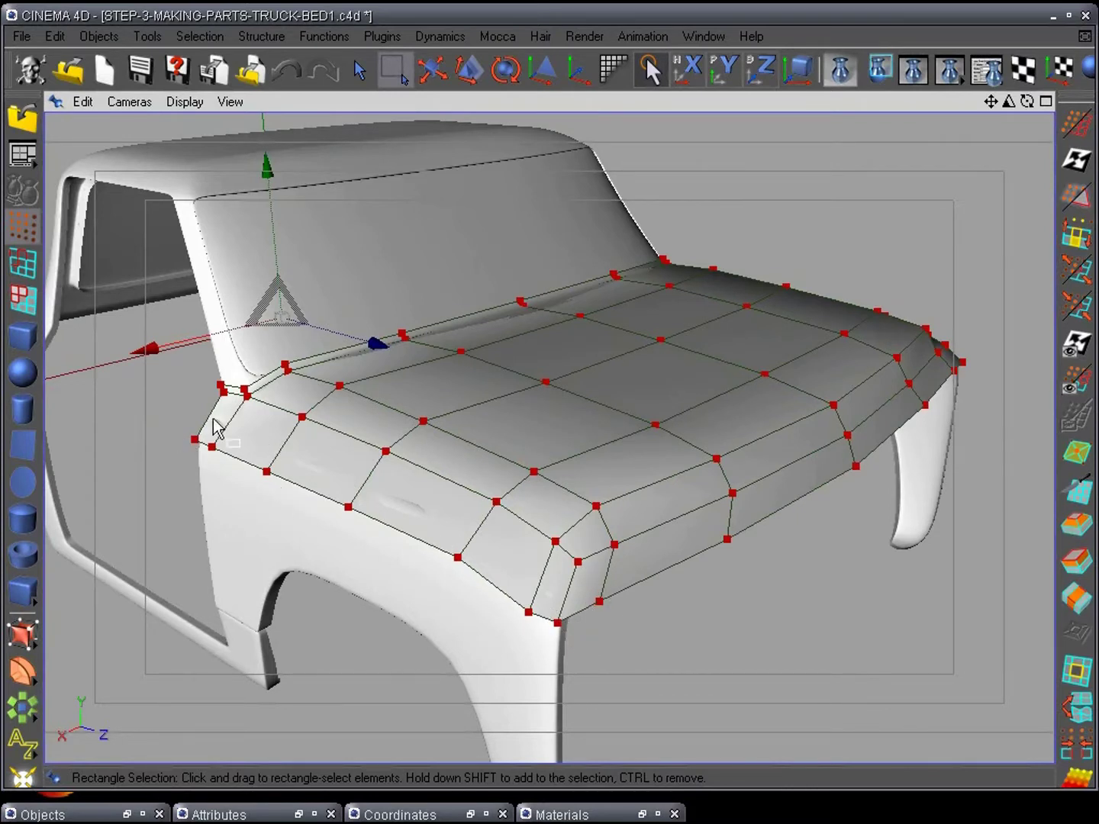
left_click_drag(213, 428, 499, 536, "alt")
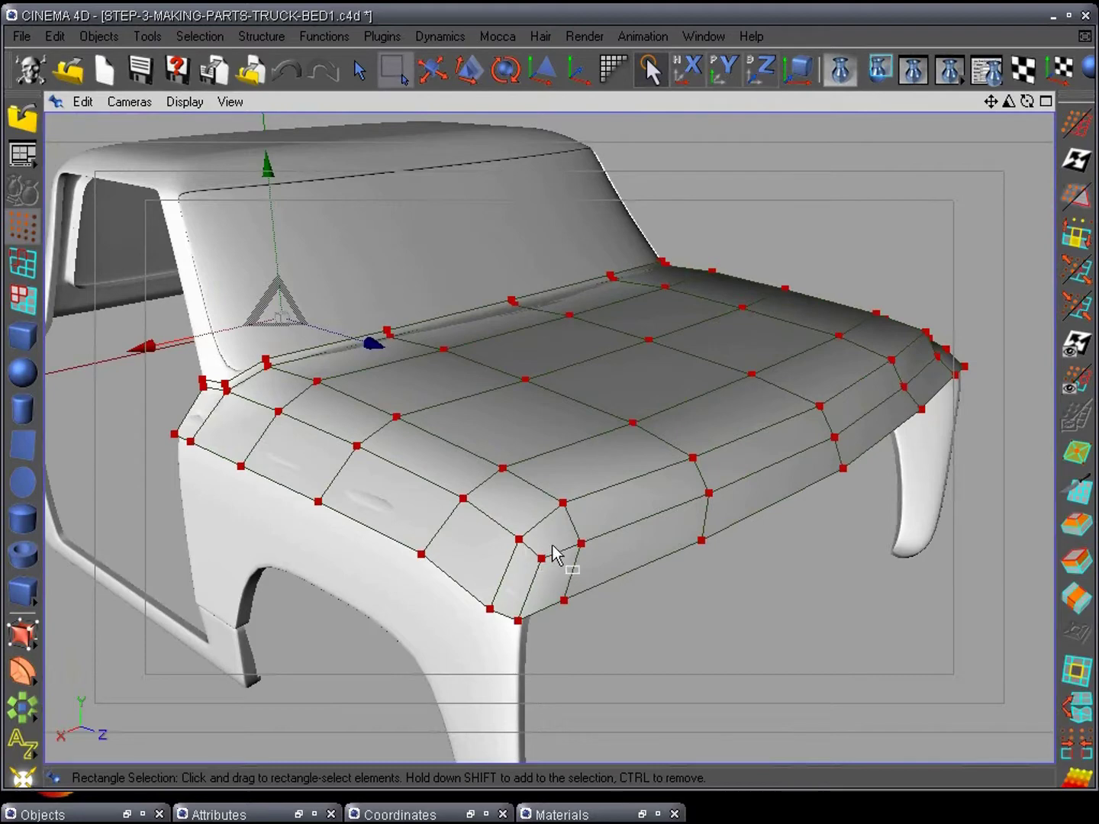
left_click_drag(575, 573, 471, 527, "alt")
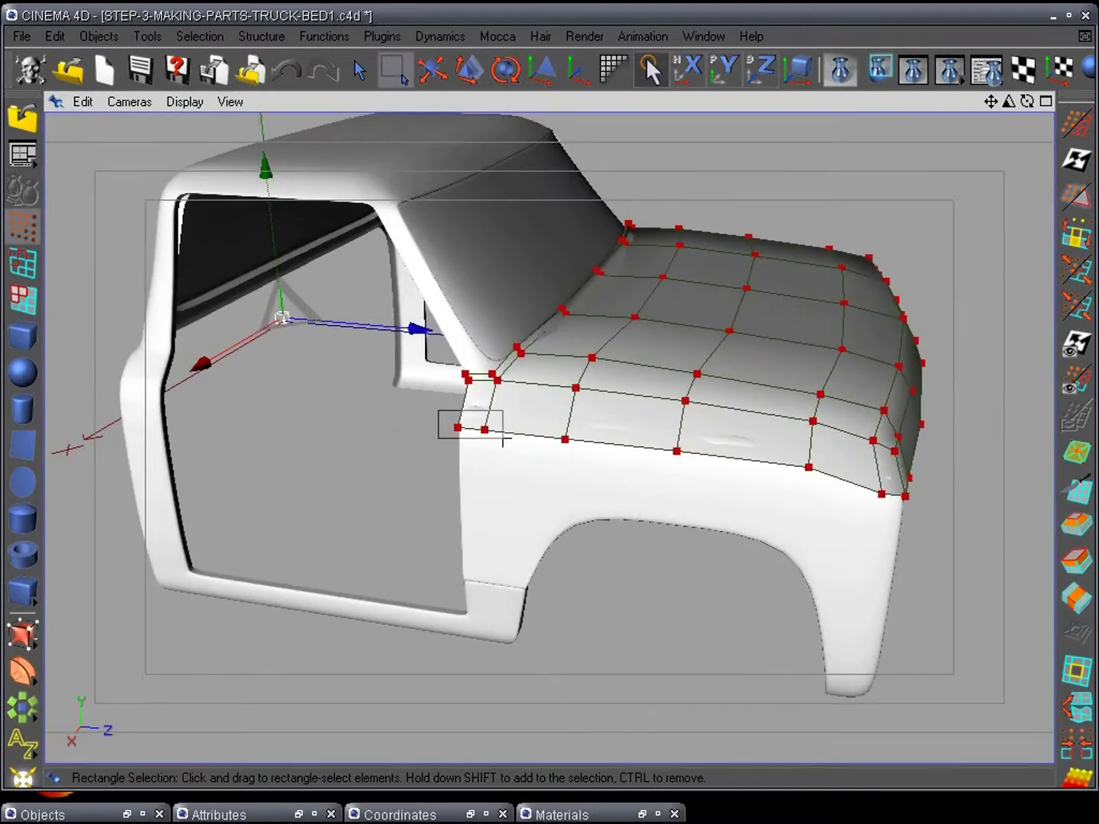
left_click_drag(503, 440, 590, 474)
left_click_drag(676, 462, 691, 487)
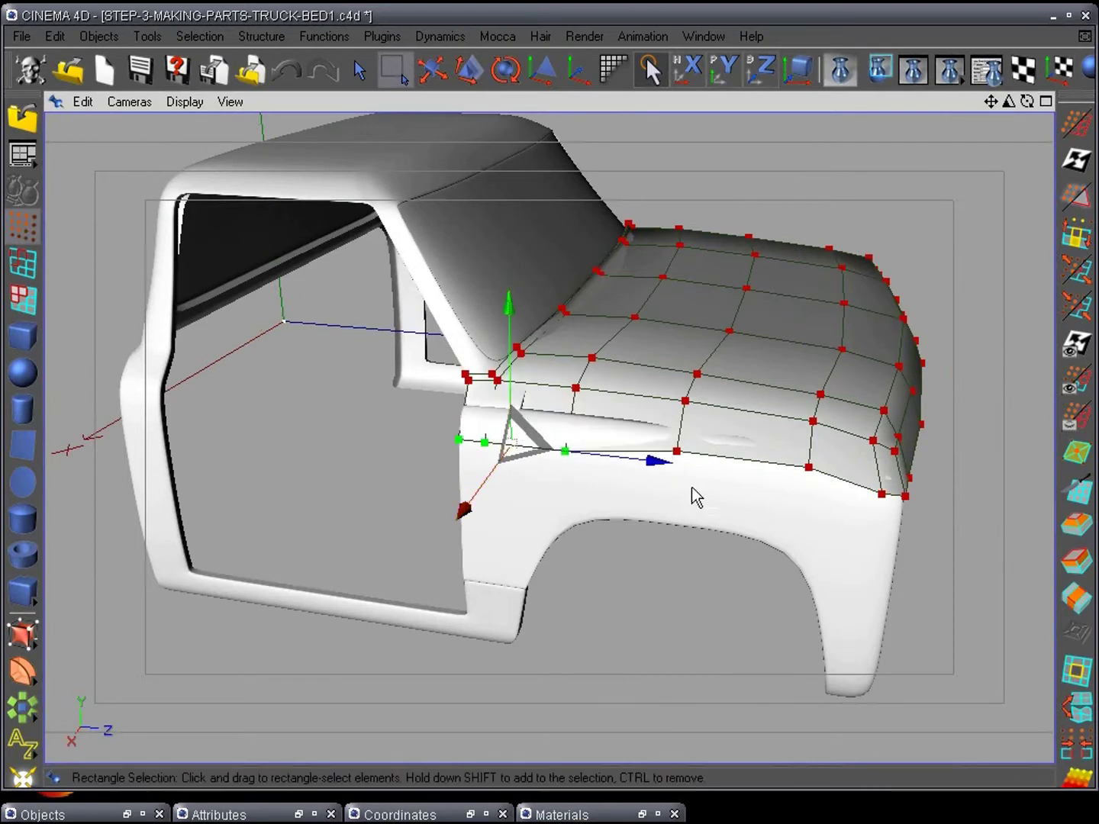
key("ctrl+z")
left_click_drag(645, 427, 765, 516, "shift")
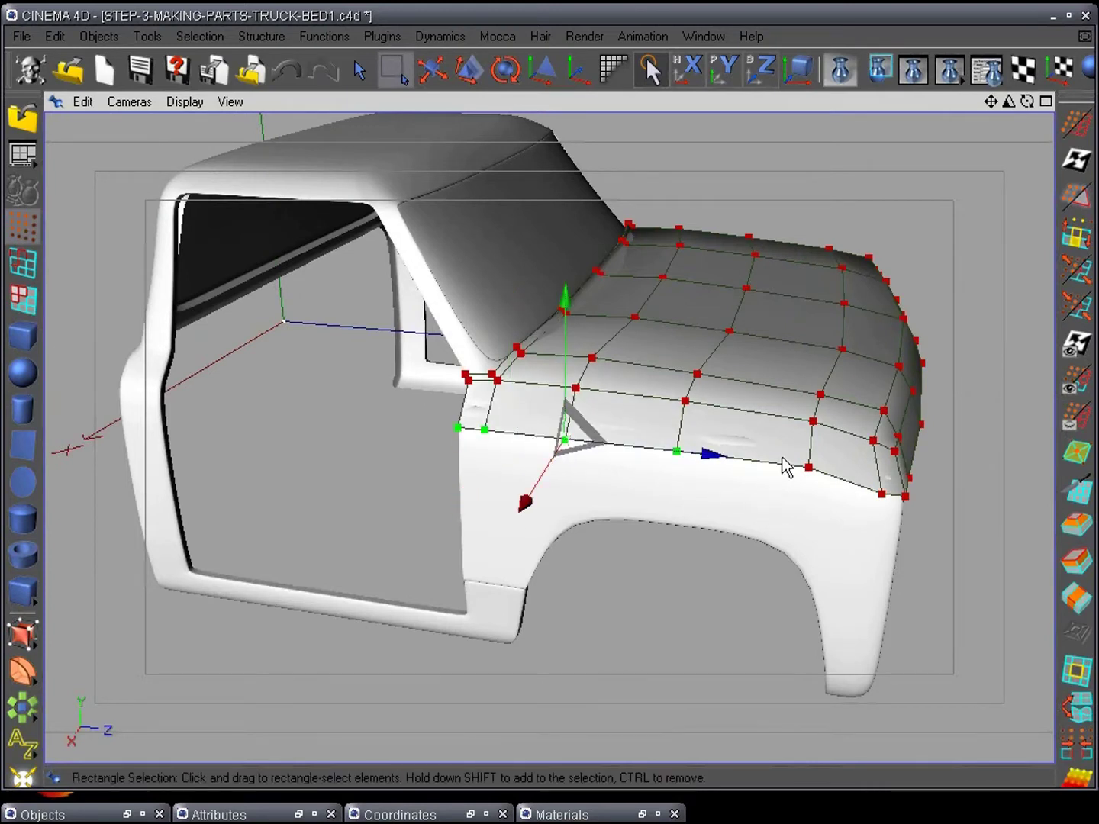
left_click_drag(786, 462, 919, 524, "shift")
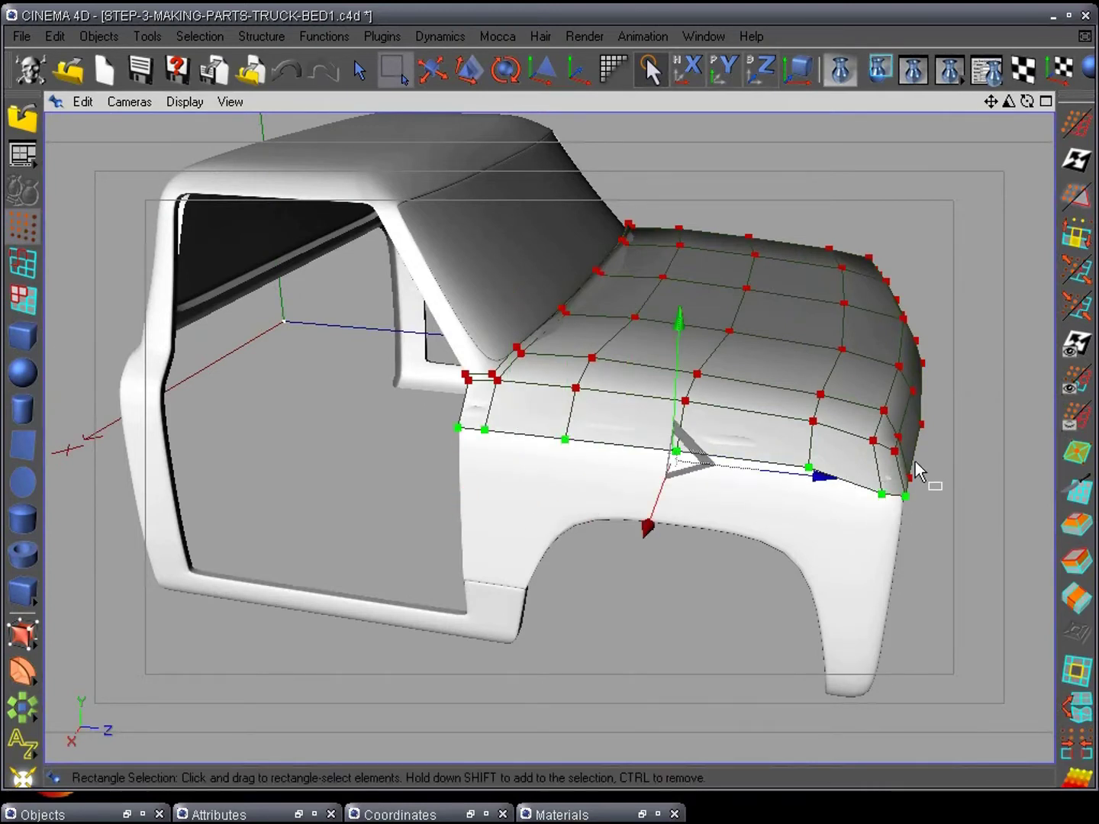
left_click_drag(776, 628, 754, 511, "alt")
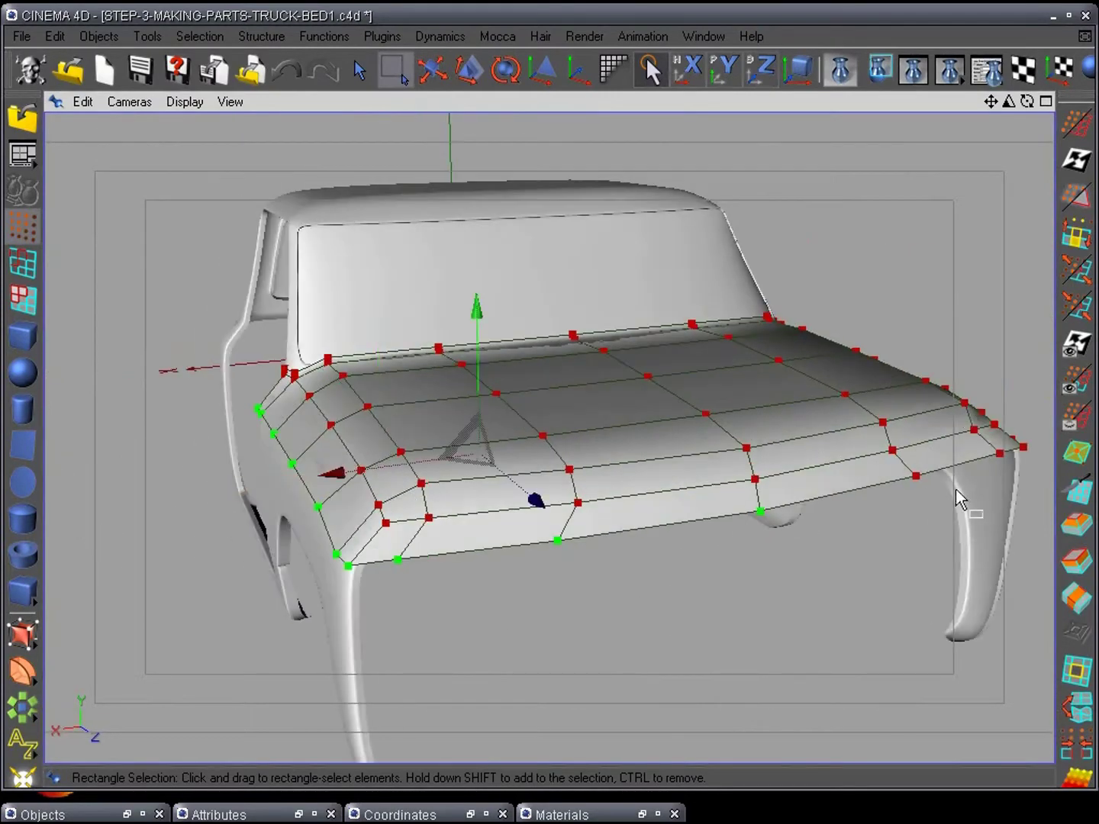
left_click_drag(903, 573, 827, 645, "alt")
left_click_drag(657, 683, 567, 655, "alt")
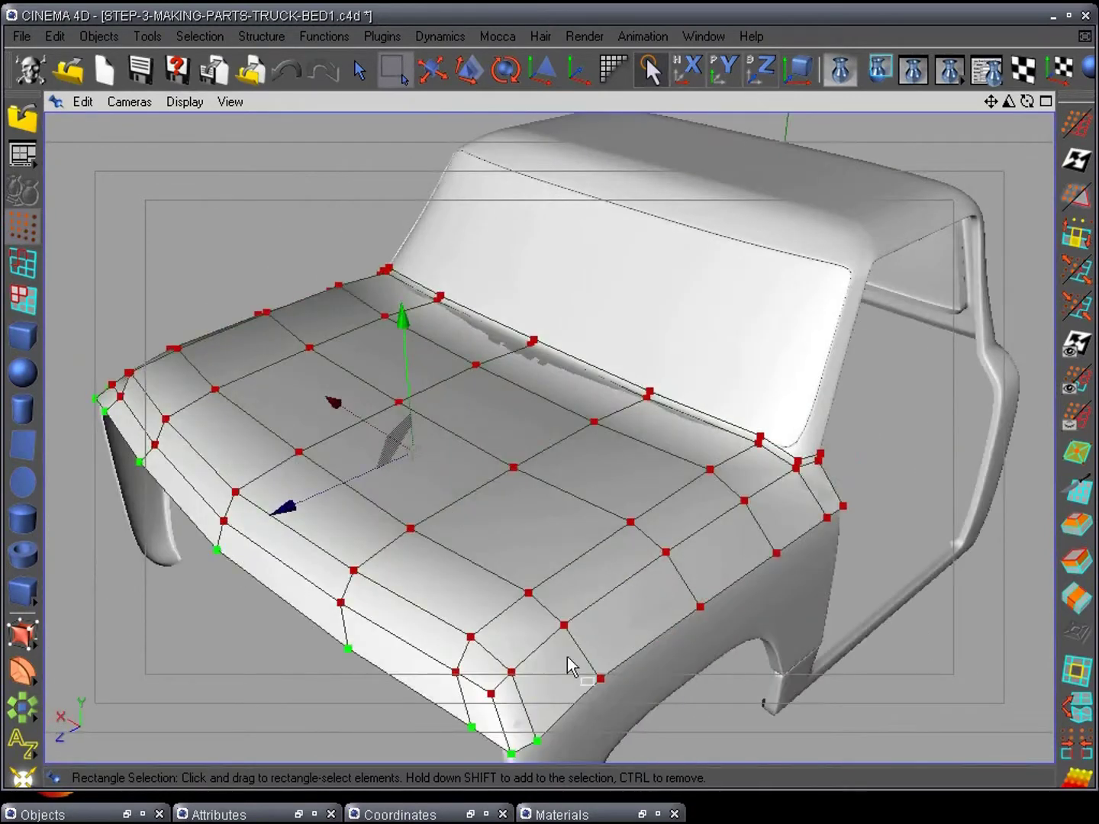
left_click(697, 596, "shift")
left_click_drag(837, 515, 859, 528, "alt")
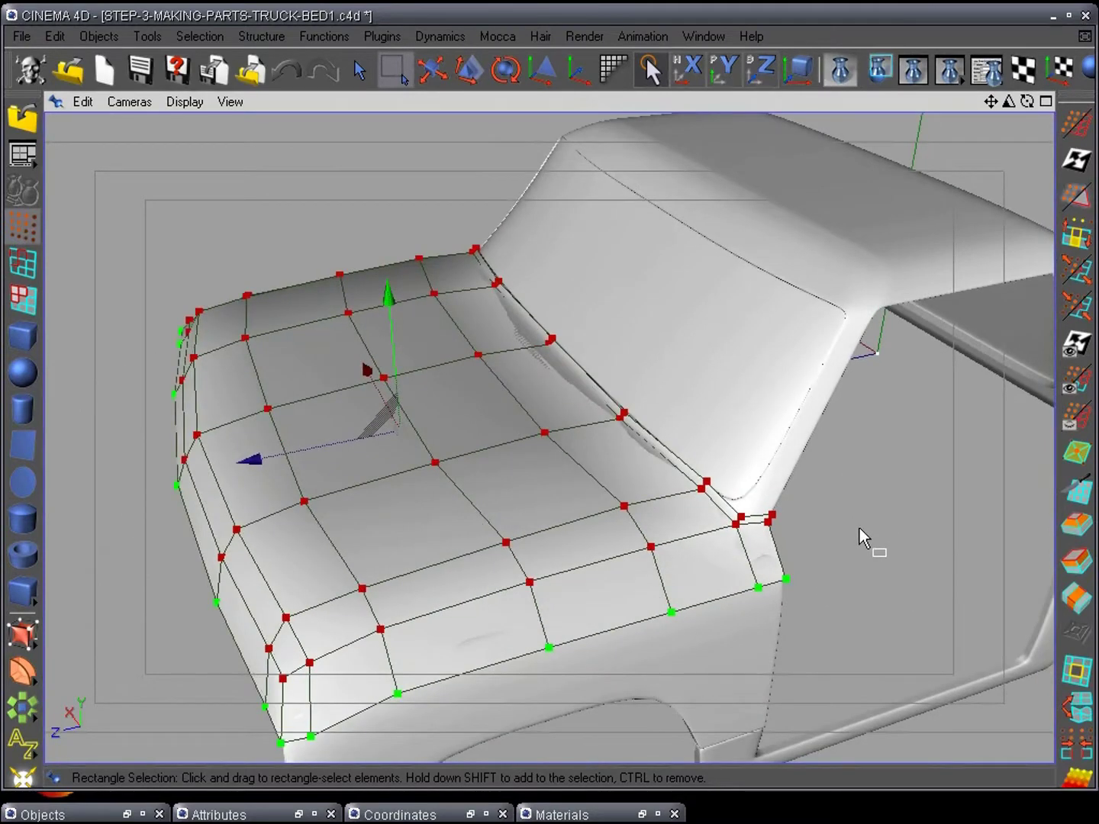
key("Delete")
Step: Delete the rear lip points along the windshield base and at both rear corners of the hood
left_click_drag(628, 696, 628, 538, "alt")
scroll(820, 610, "up", 5)
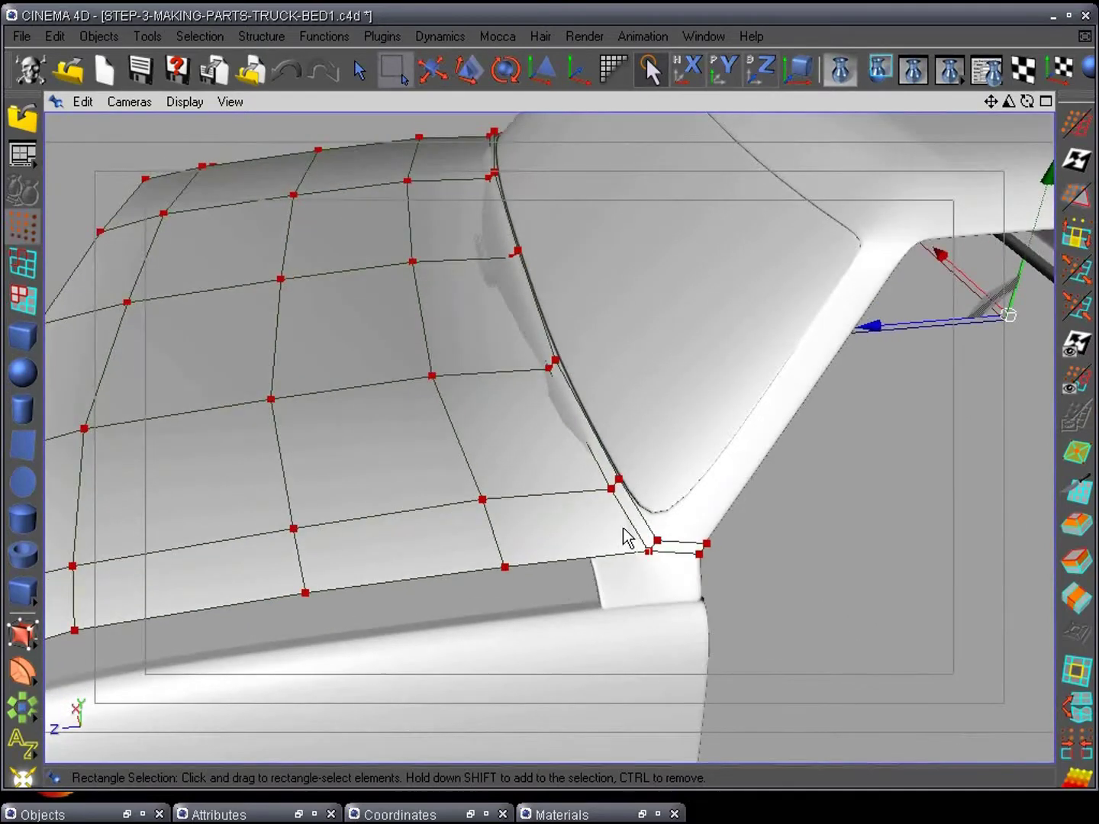
left_click_drag(556, 600, 569, 491, "alt")
left_click_drag(643, 381, 702, 493)
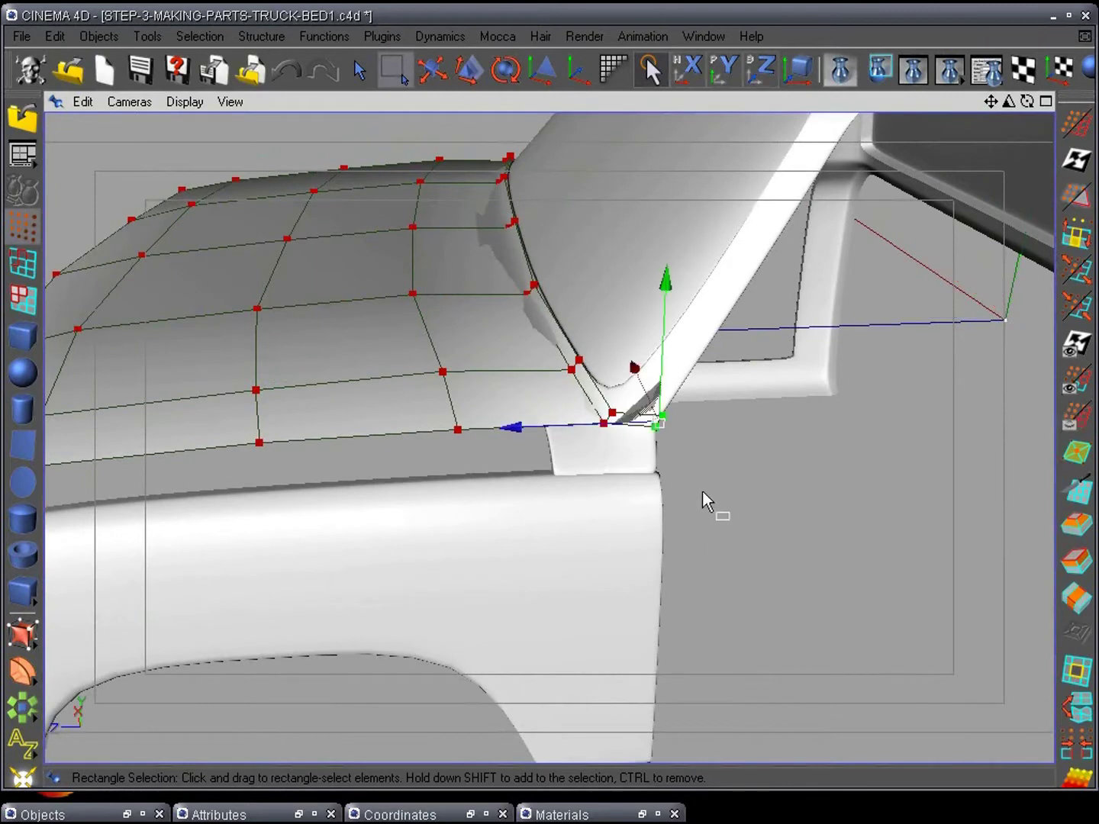
left_click_drag(651, 587, 426, 467, "alt")
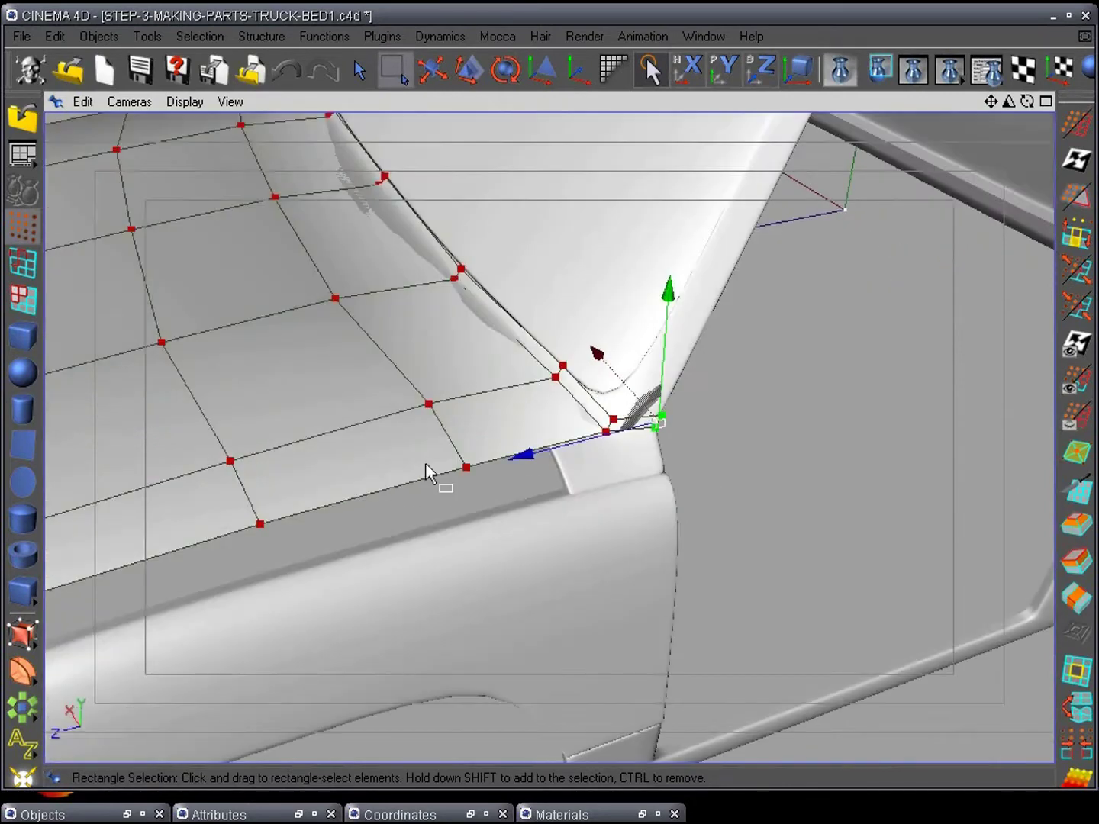
left_click(361, 70)
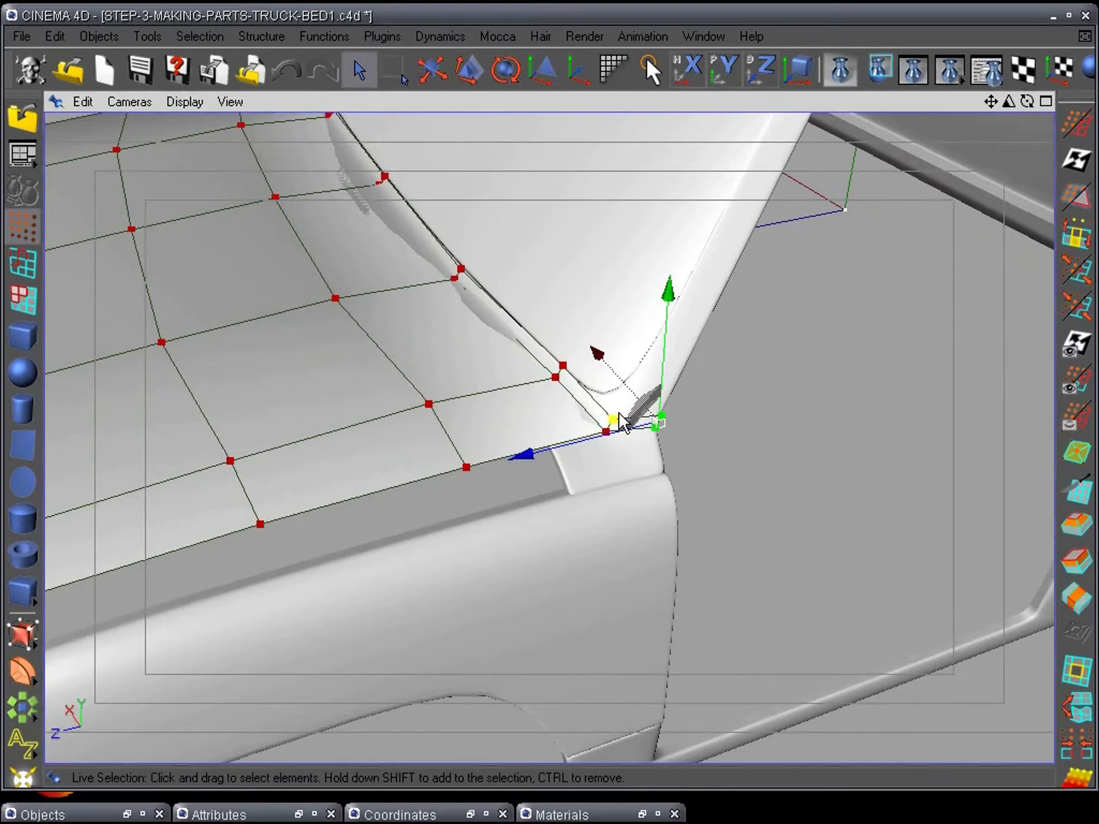
left_click(566, 365, "shift")
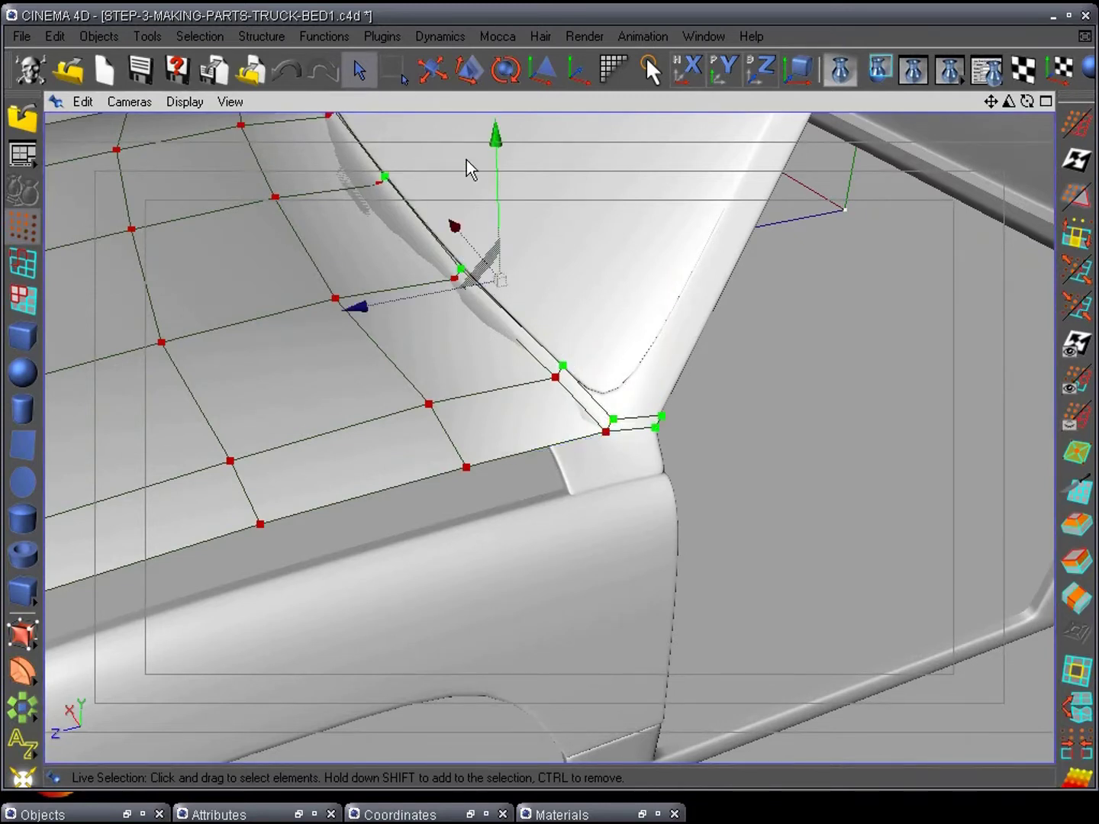
middle_click_drag(587, 222, 719, 513, "alt")
left_click_drag(911, 432, 467, 395, "alt")
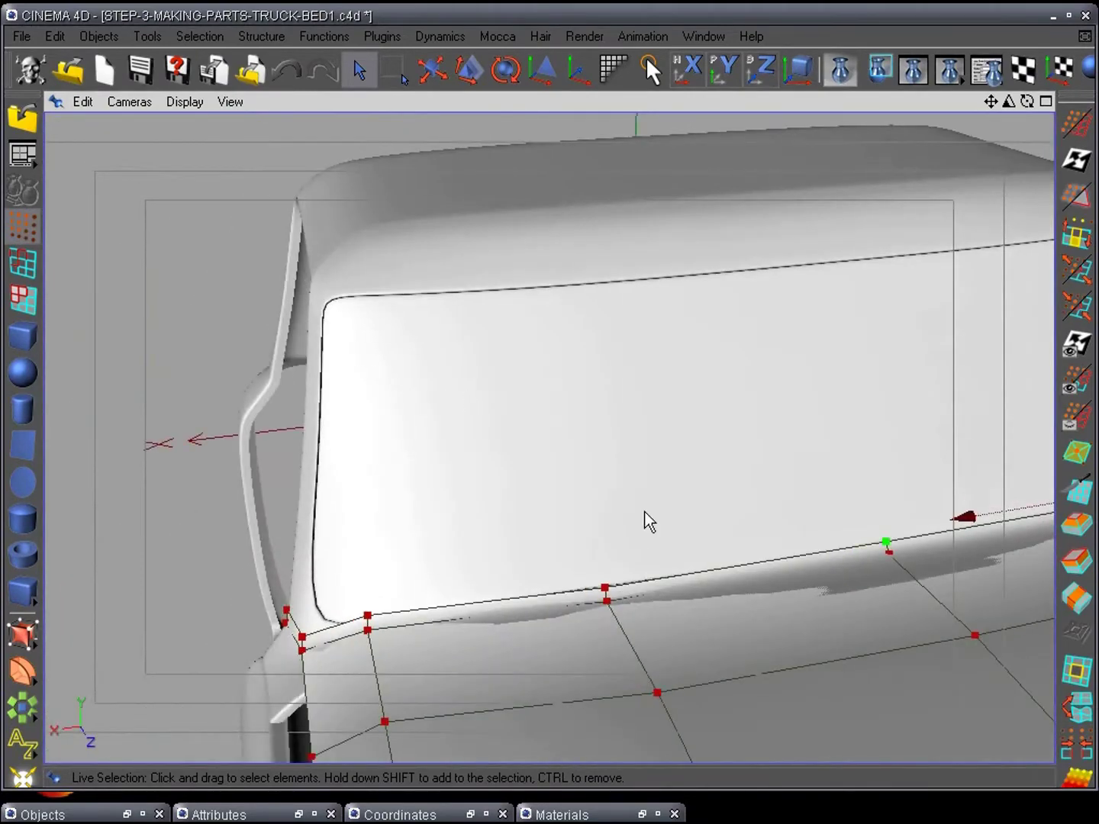
left_click(606, 587, "shift")
left_click(369, 615, "shift")
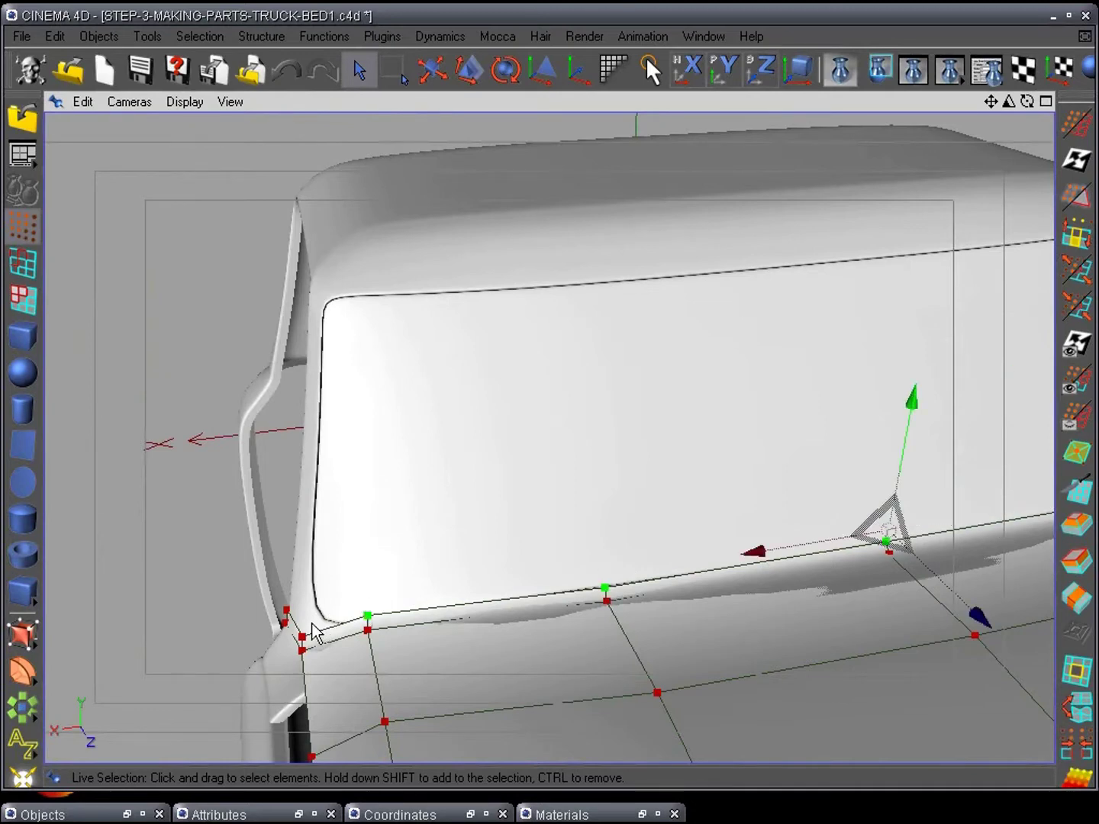
left_click(285, 614, "shift")
left_click_drag(470, 588, 496, 537, "alt")
left_click(494, 537)
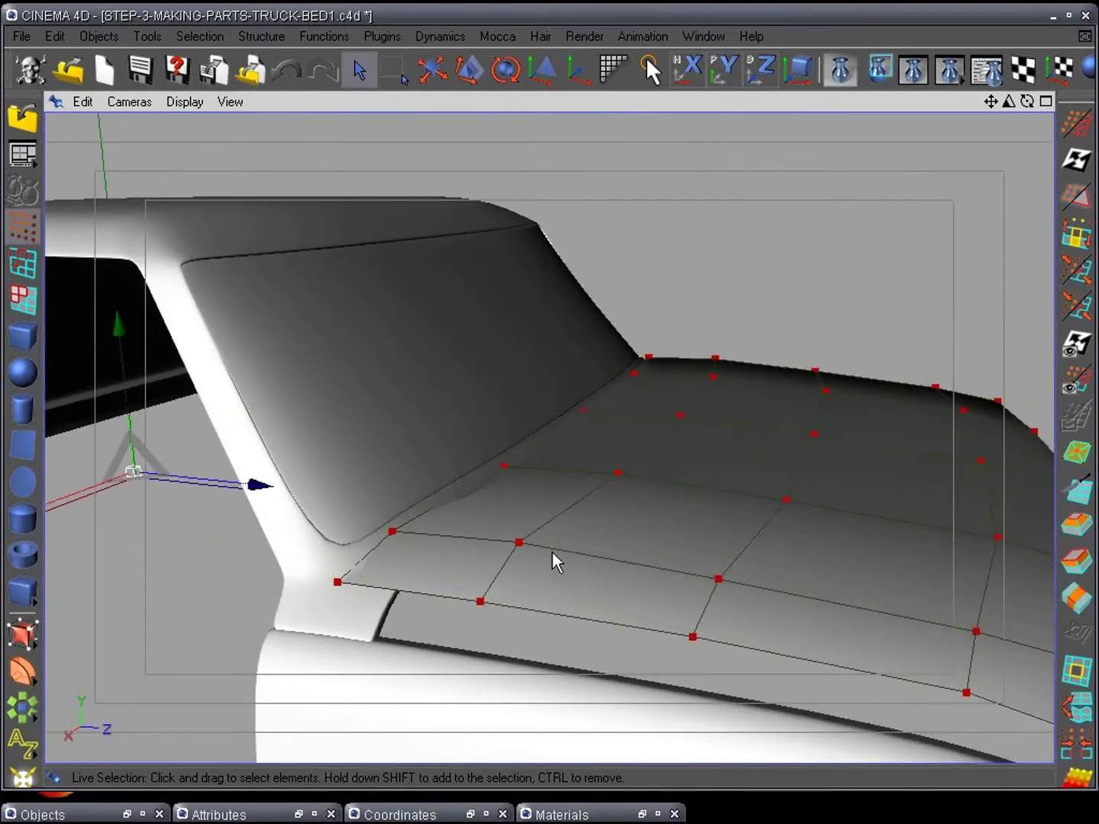
Step: In the top view, move the hood's rear row of points forward along Z by about 23.5, away from the windshield
key("F2")
middle_click_drag(631, 571, 830, 501, "alt")
scroll(803, 518, "up", 2)
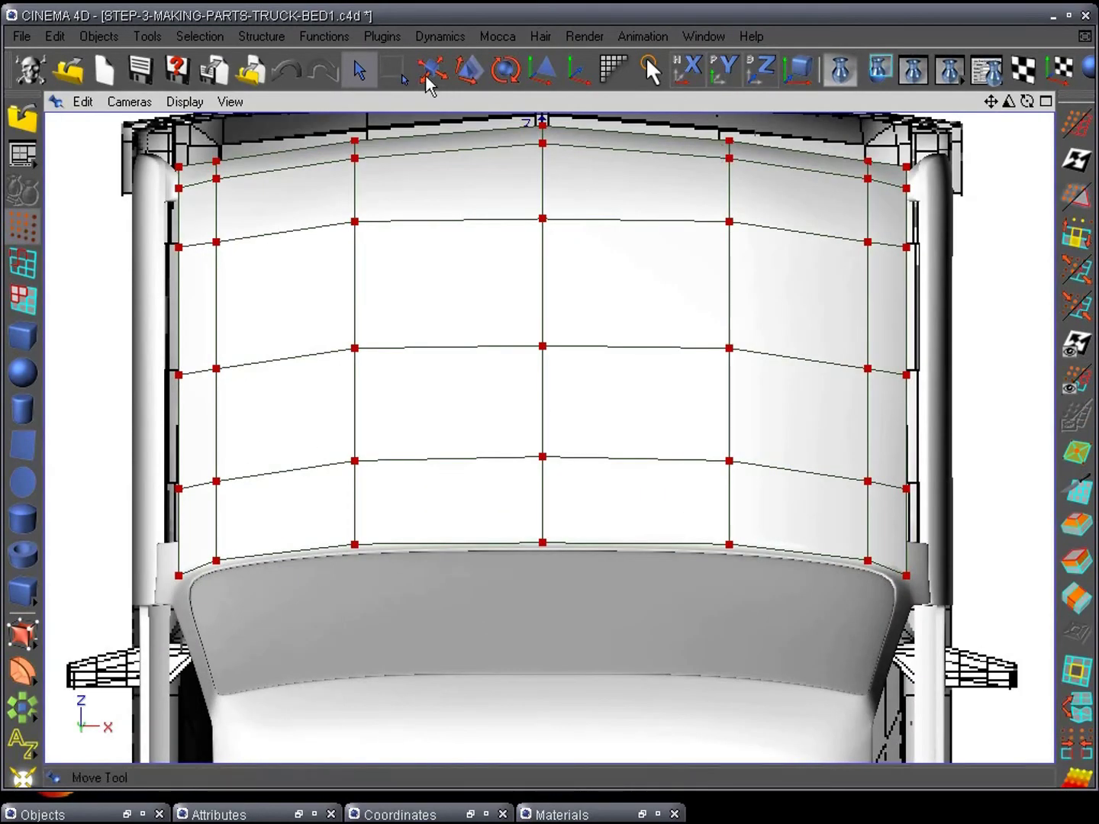
left_click(394, 71)
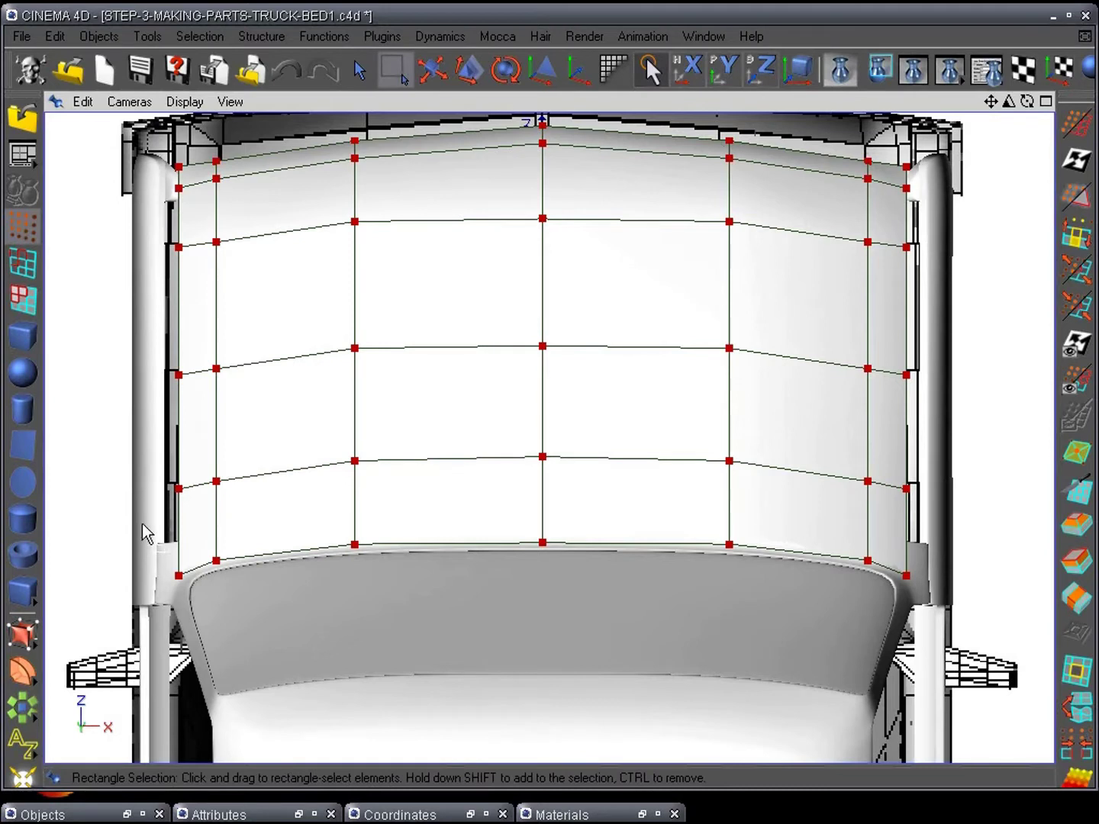
left_click_drag(168, 584, 899, 673)
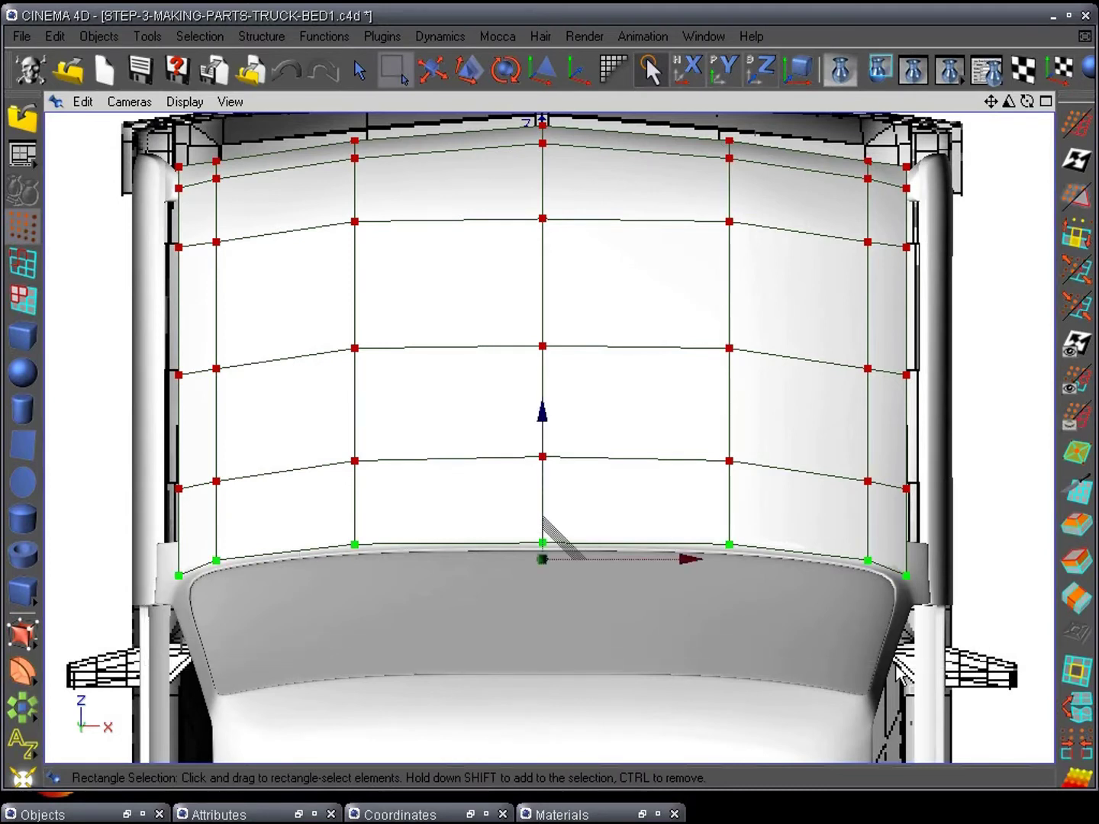
left_click_drag(544, 421, 545, 387)
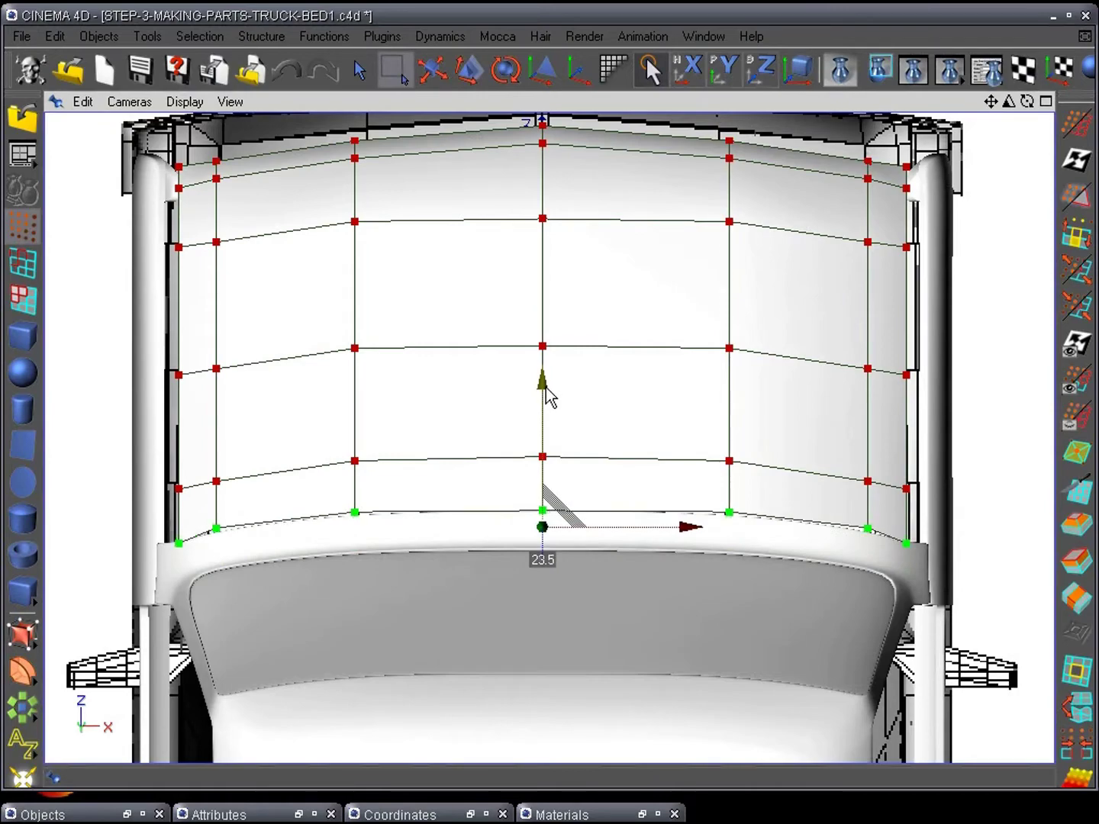
Step: Move the outermost column of points on the hood's +X side outward along X to meet the fender
middle_click_drag(404, 498, 464, 581, "alt")
middle_click_drag(267, 577, 114, 479, "alt")
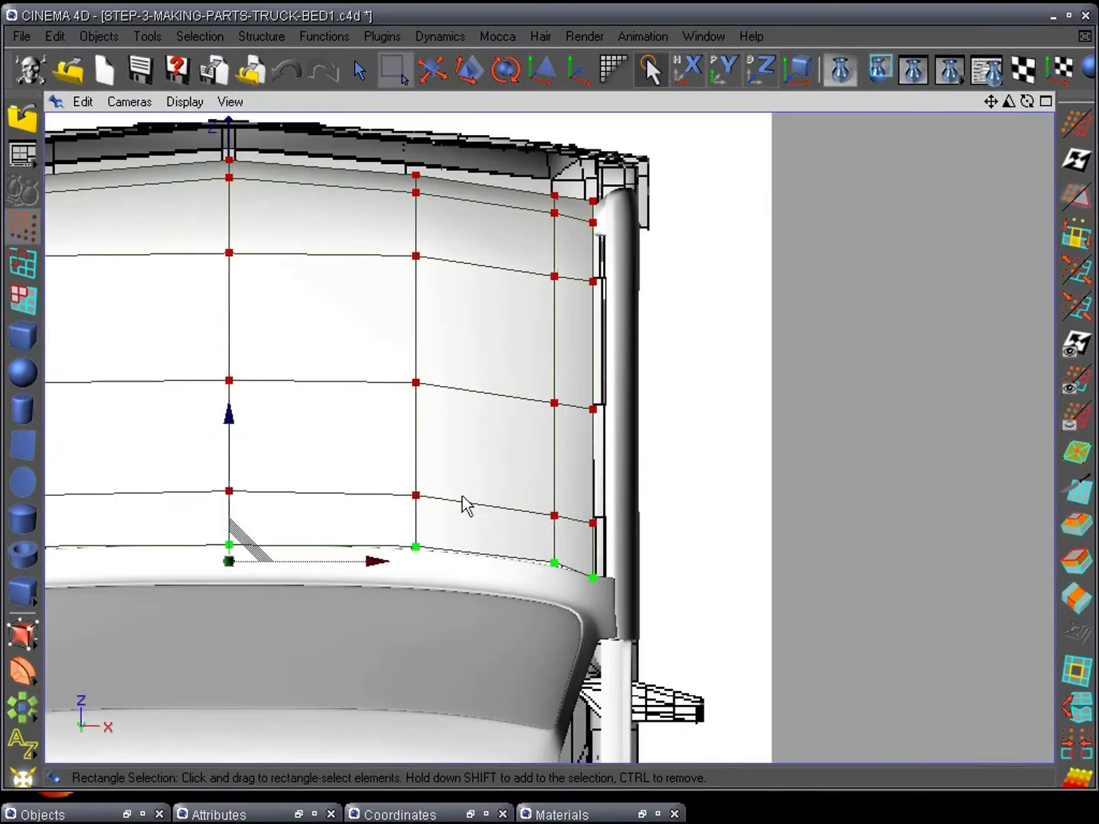
left_click_drag(577, 183, 654, 642)
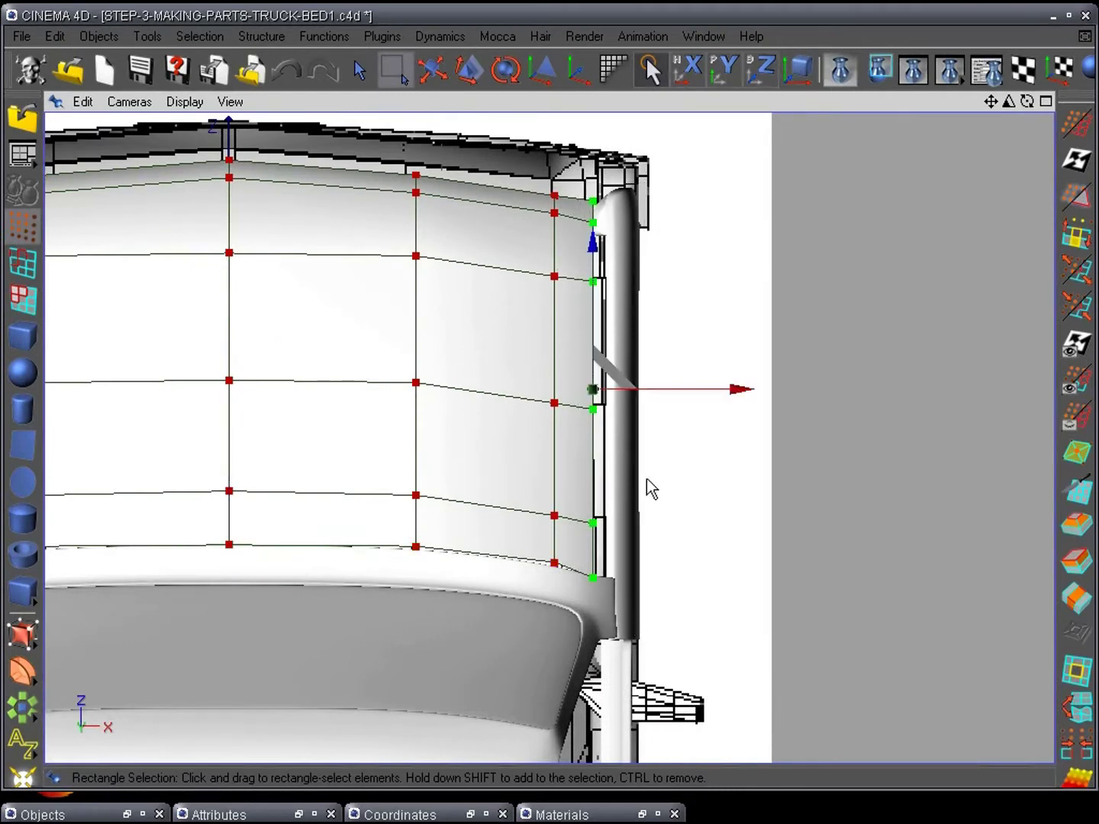
left_click_drag(736, 399, 752, 388)
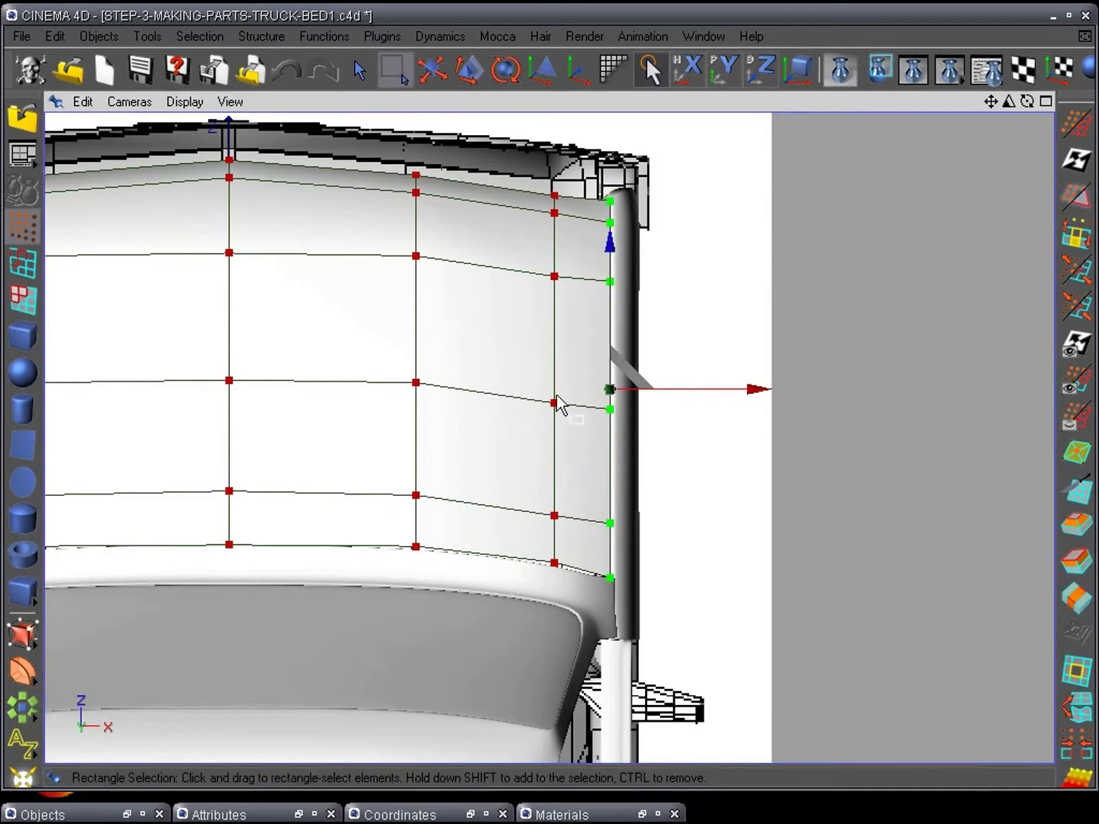
Step: In the top view, move the hood's two front rows of points, from the centreline to the +X edge, forward along Z toward the grille
middle_click_drag(463, 382, 545, 588, "alt")
right_click_drag(438, 422, 387, 455, "alt")
middle_click_drag(387, 463, 398, 473, "alt")
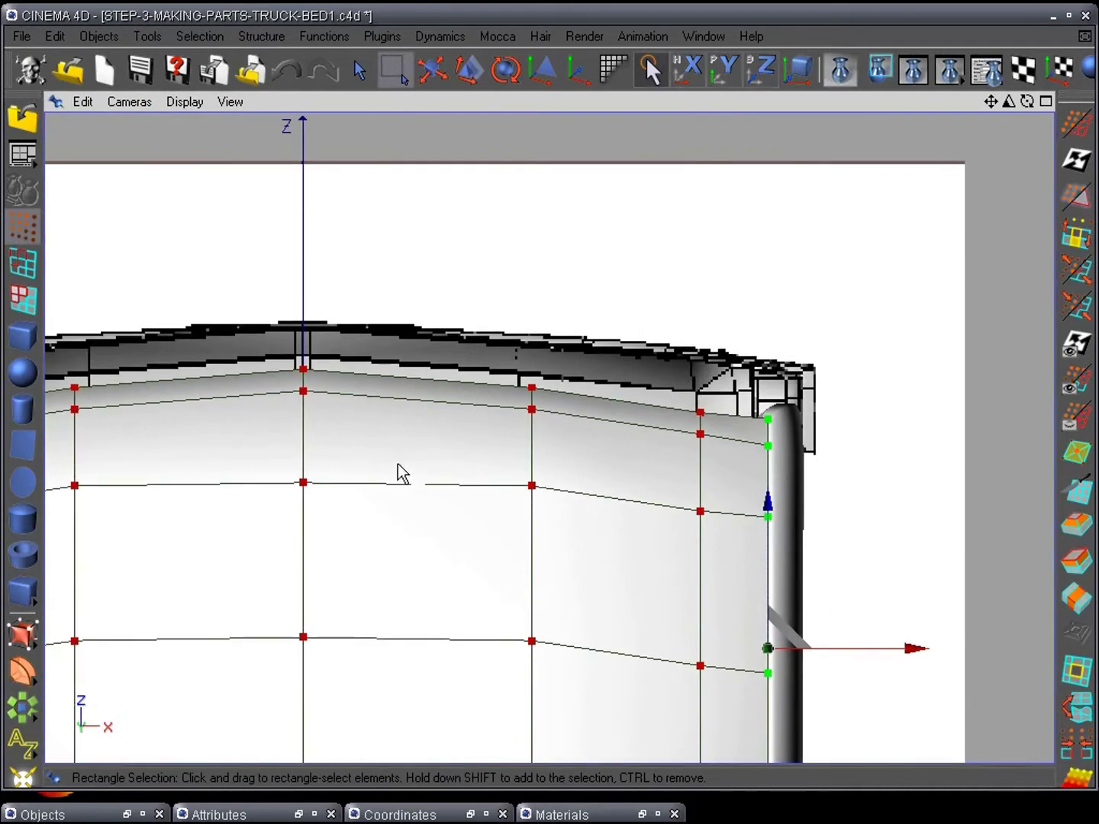
left_click_drag(241, 332, 801, 461)
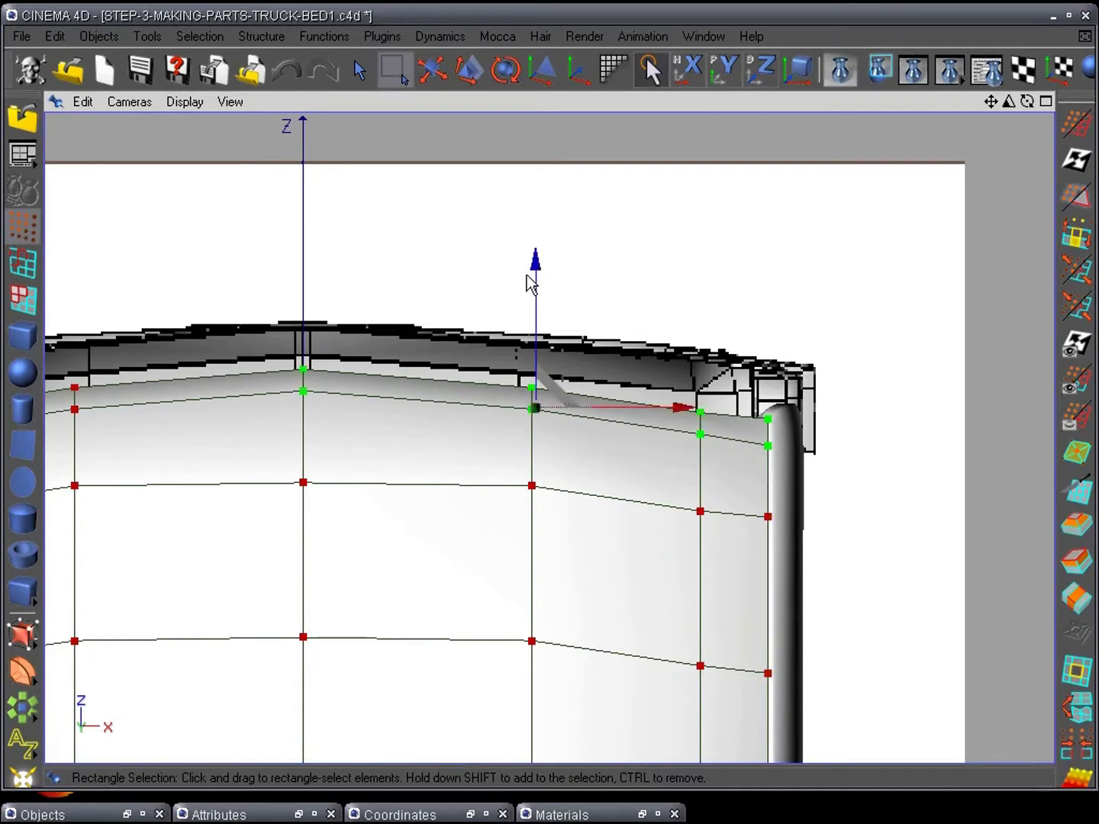
left_click_drag(529, 279, 539, 258)
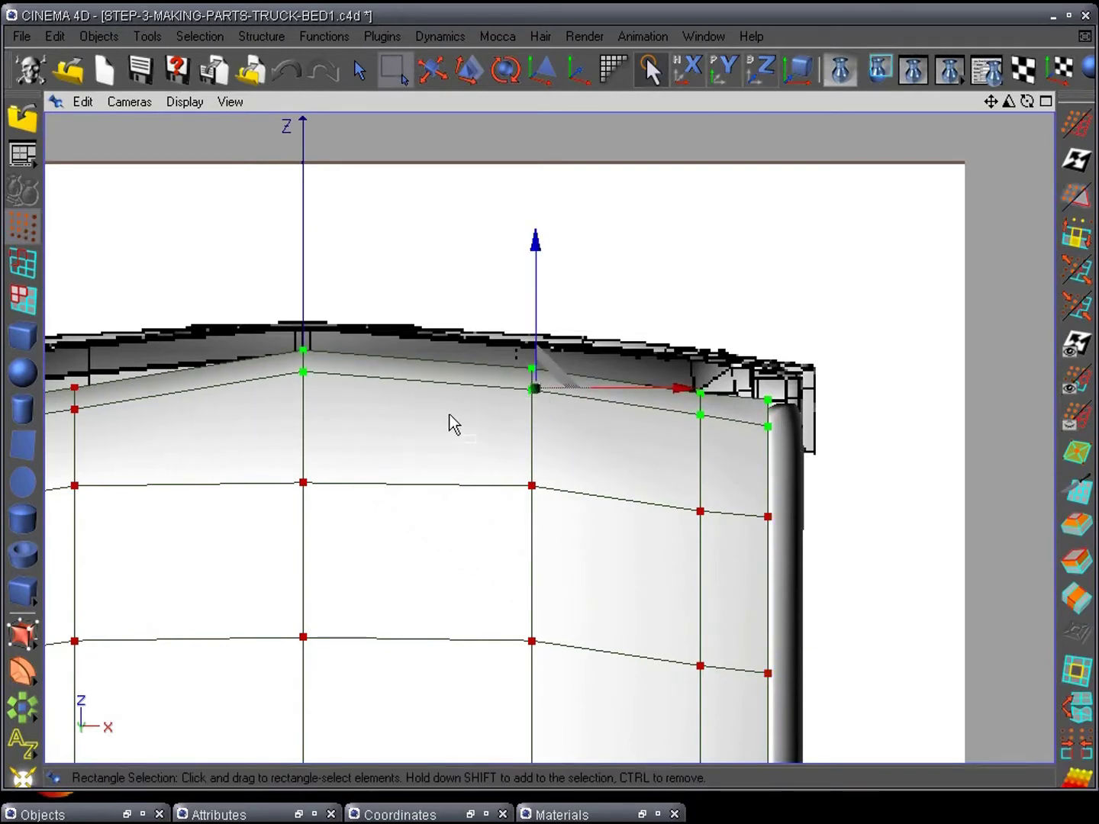
middle_click_drag(449, 415, 788, 526, "alt")
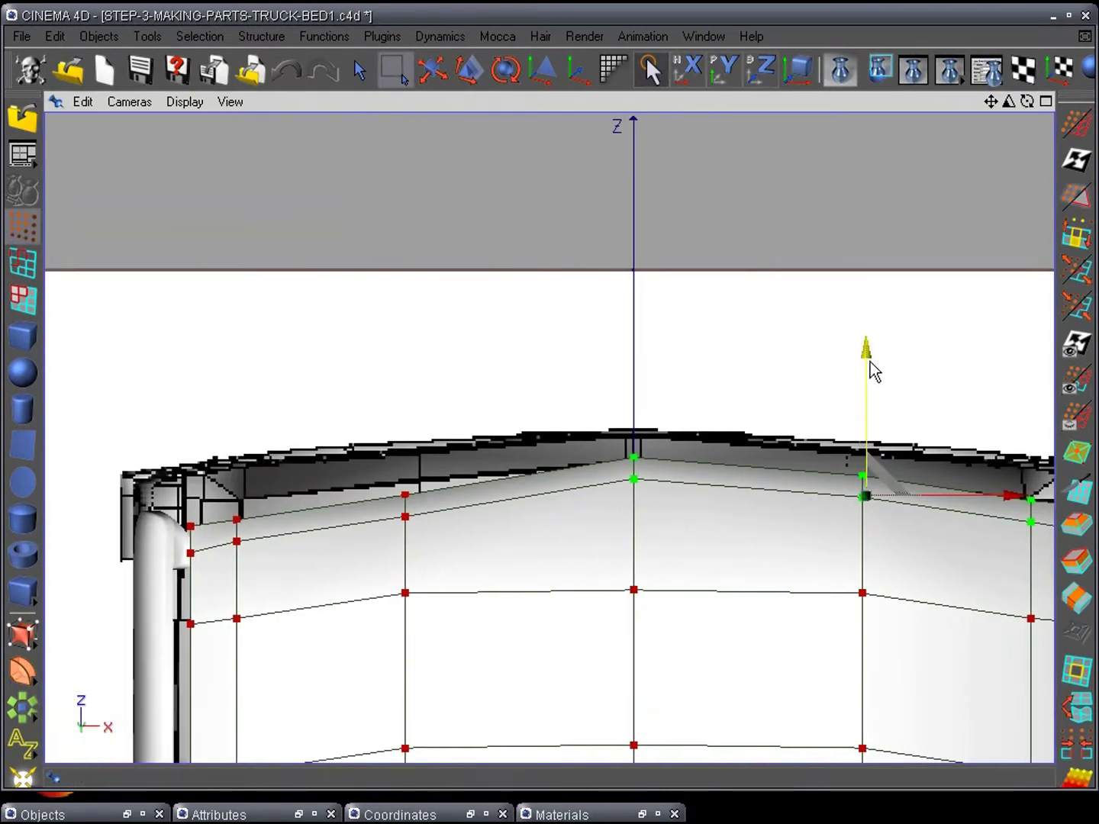
left_click_drag(876, 372, 870, 346)
Step: Move the front points of the hood's two outermost +X columns farther forward along Z to follow the grille line
middle_click_drag(827, 436, 598, 409, "alt")
right_click_drag(615, 440, 511, 504, "alt")
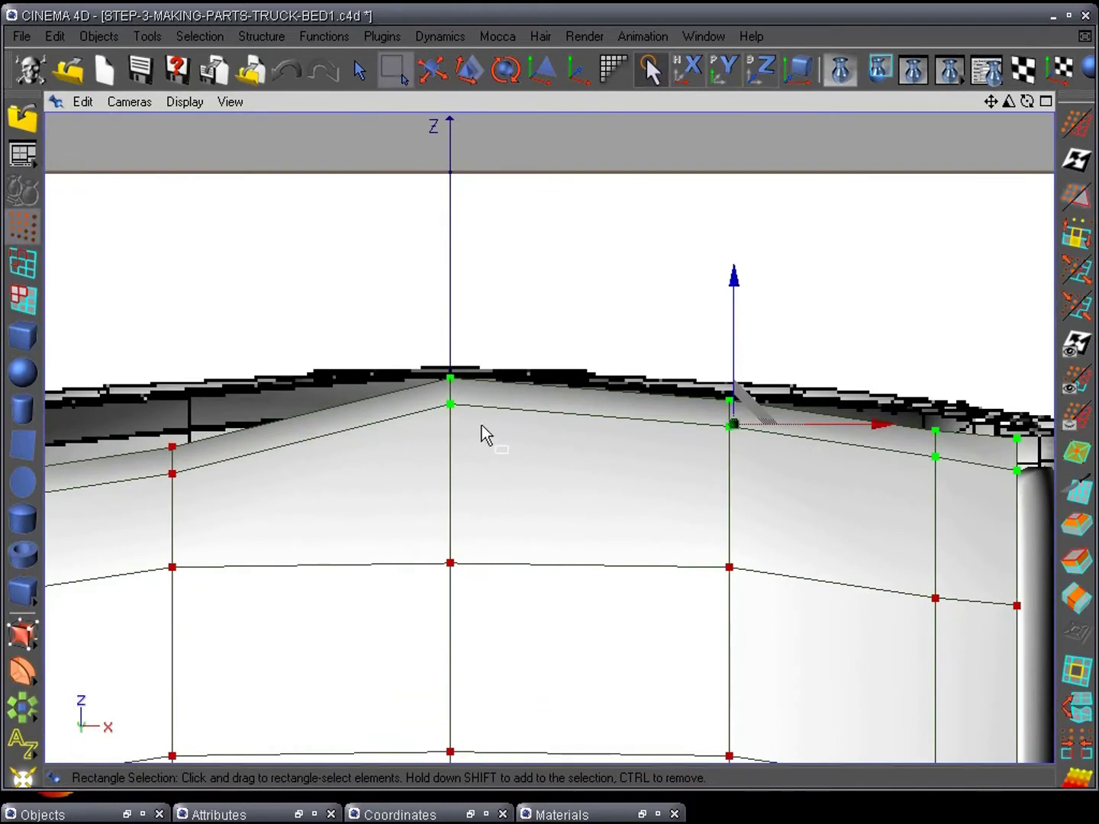
middle_click_drag(711, 521, 522, 519, "alt")
right_click_drag(523, 517, 690, 526, "alt")
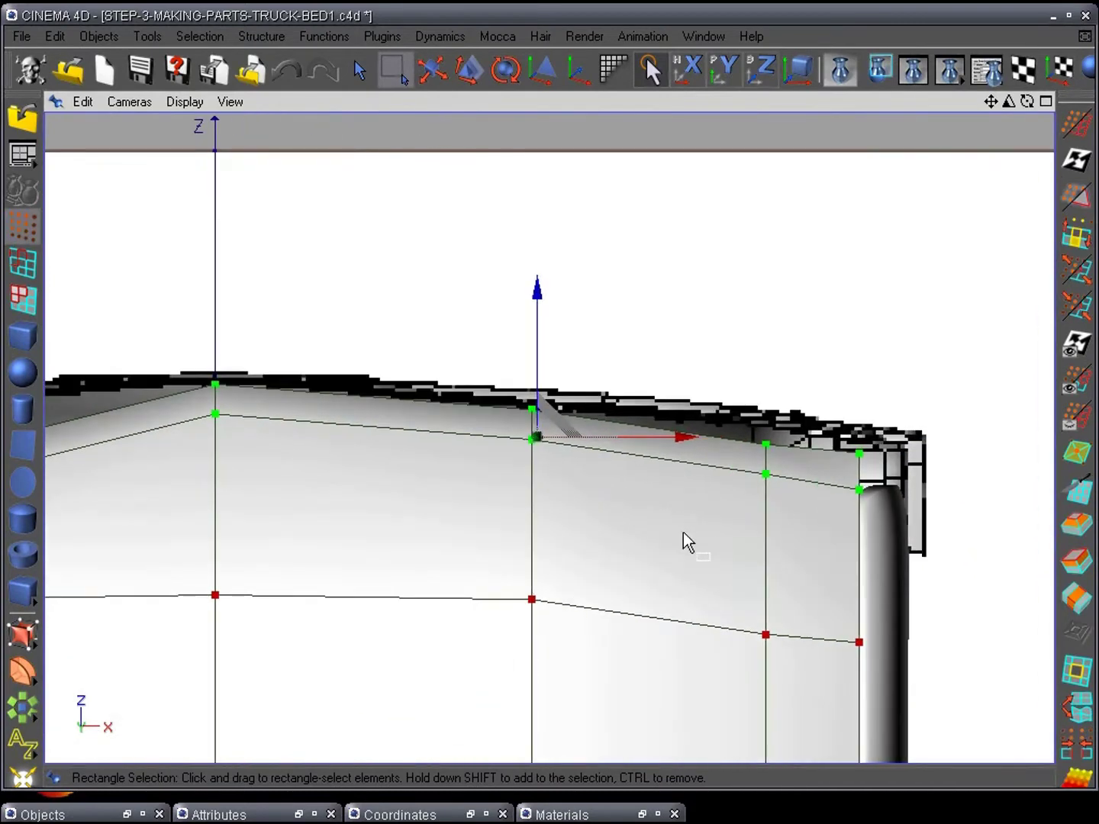
middle_click_drag(683, 535, 609, 484, "alt")
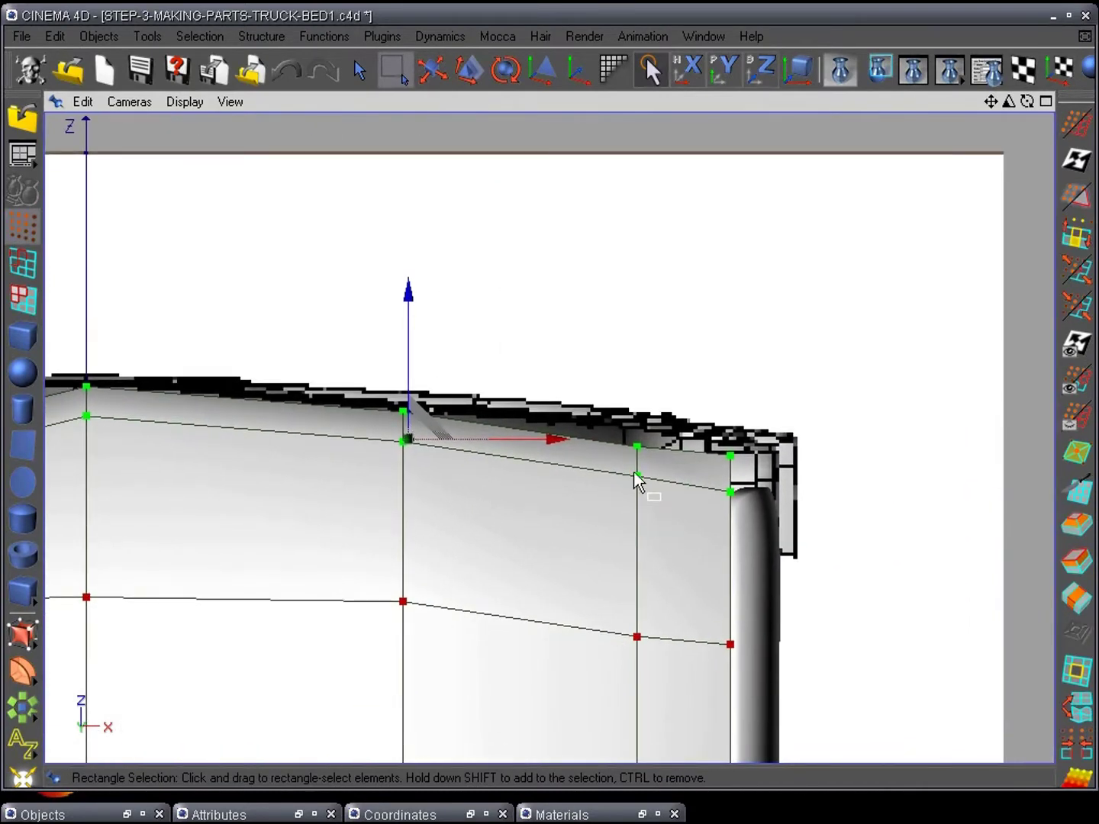
left_click_drag(601, 405, 785, 515)
left_click_drag(682, 327, 682, 307)
Step: Move the two front corner points on the hood's outermost +X column slightly back along Z
middle_click_drag(847, 353, 685, 357, "alt")
scroll(684, 362, "up", 7)
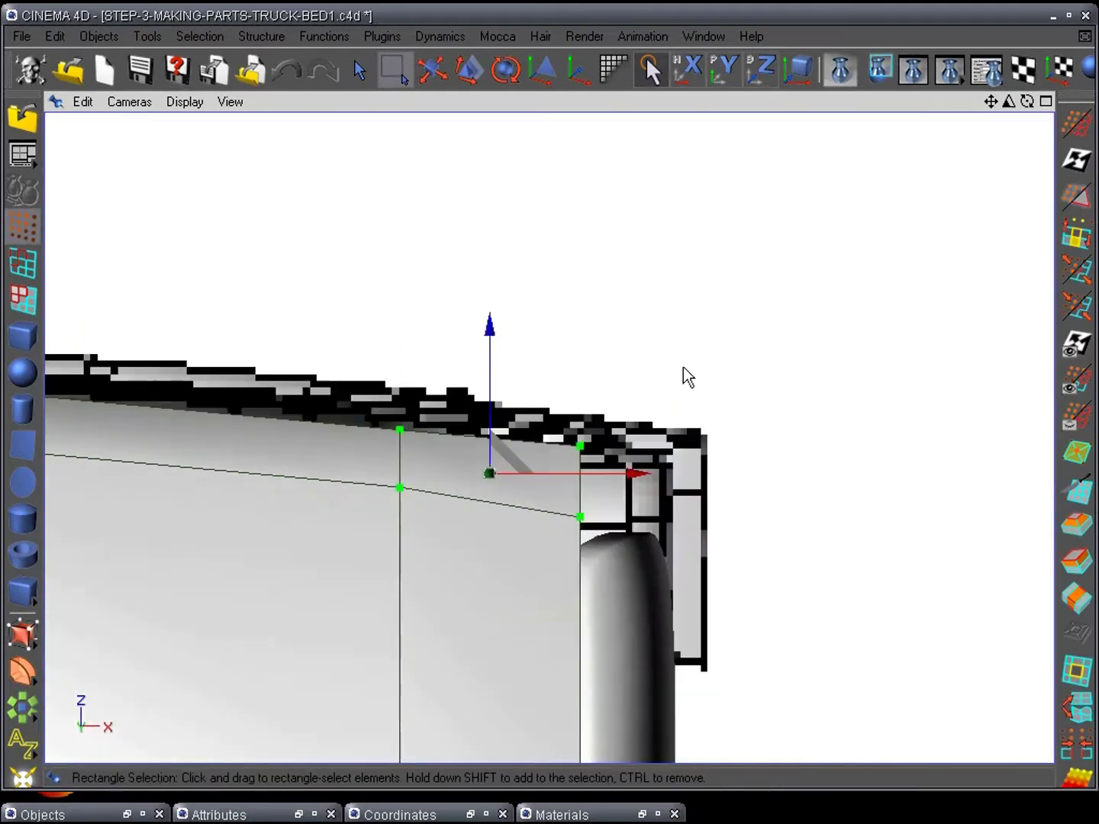
left_click_drag(544, 420, 599, 588)
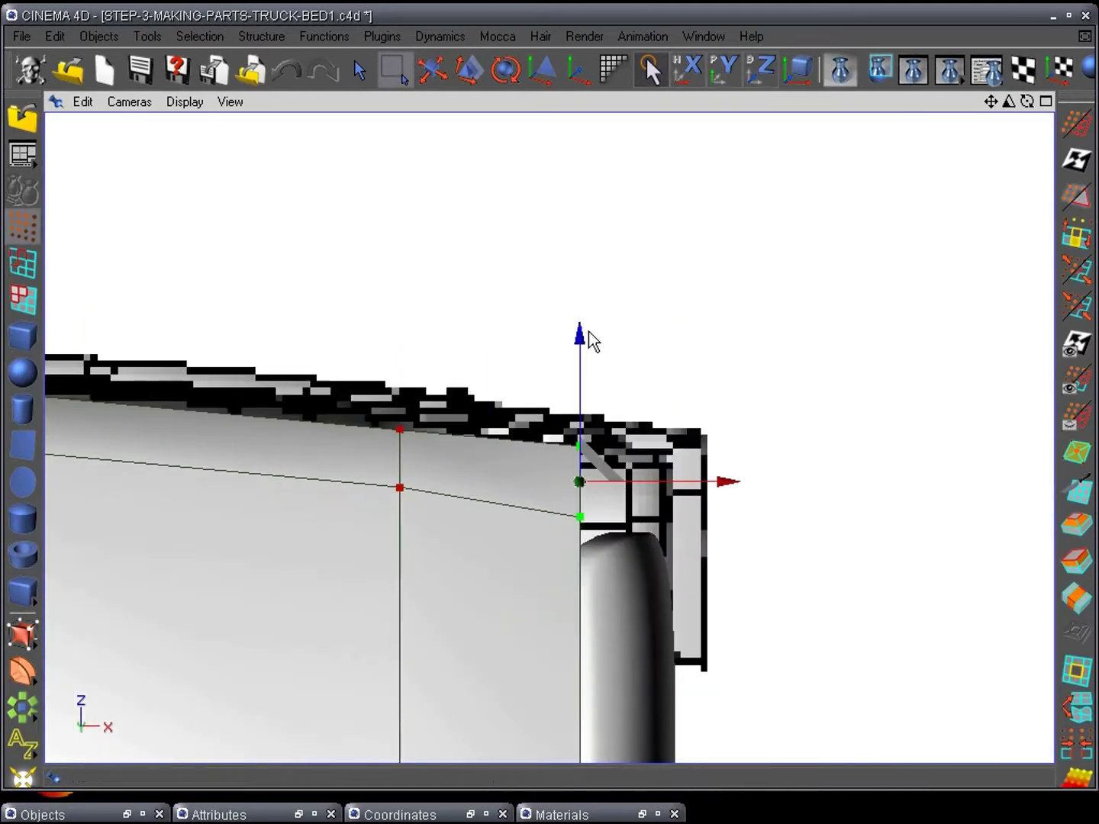
left_click_drag(582, 341, 581, 351)
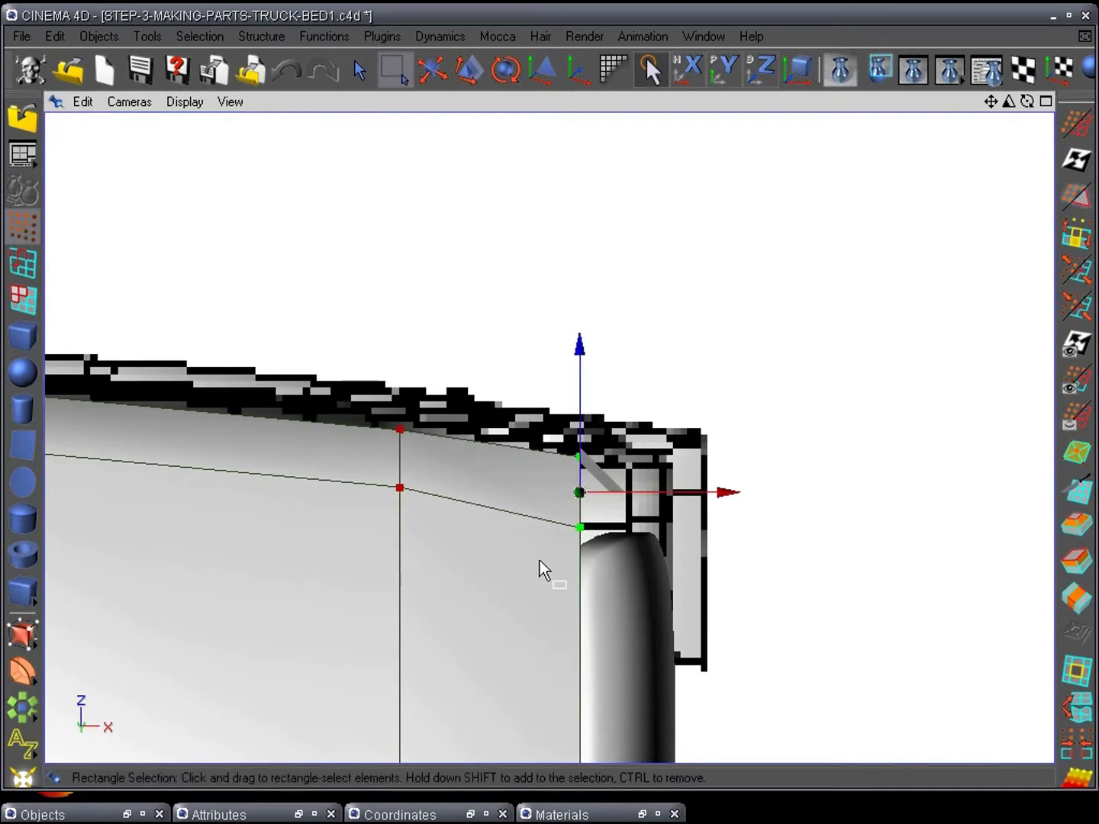
Step: Examine how the hood's side and front edges line up with the fender and grille in the perspective and side views
key("F1")
left_click_drag(582, 577, 664, 565, "alt")
middle_click_drag(664, 565, 382, 252, "alt")
scroll(559, 341, "down", 4)
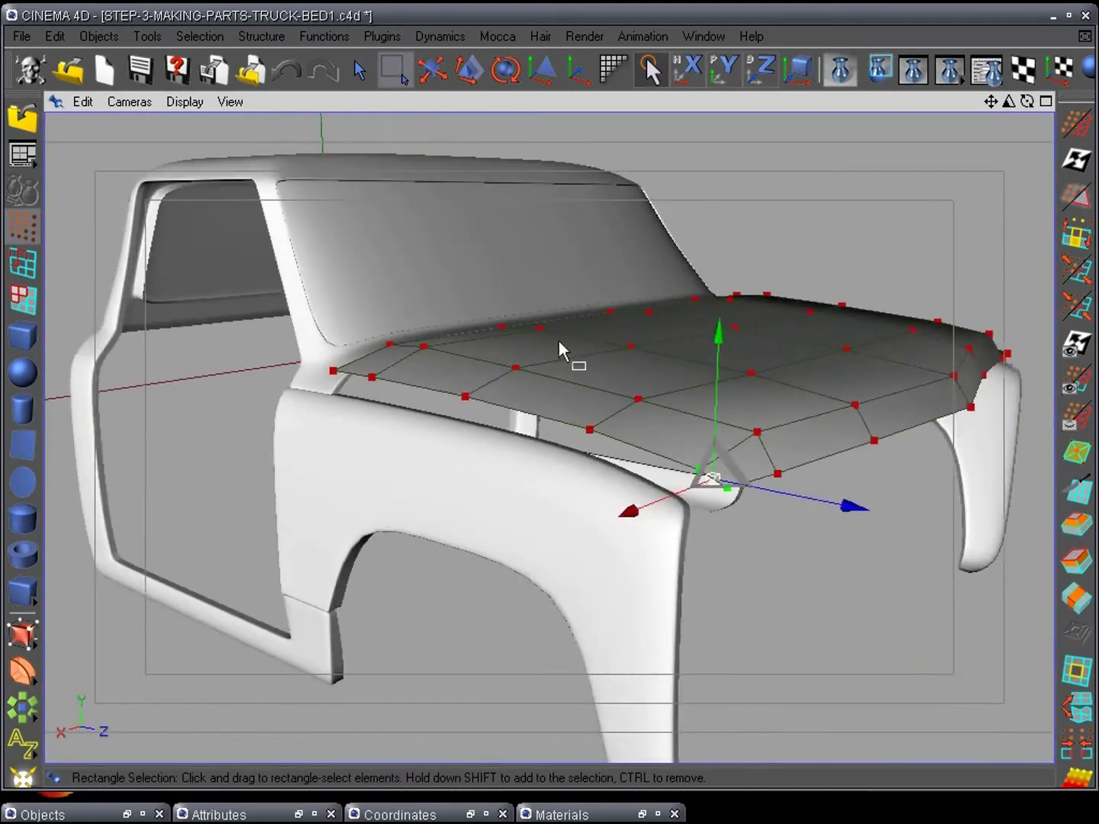
left_click_drag(560, 340, 580, 597, "alt")
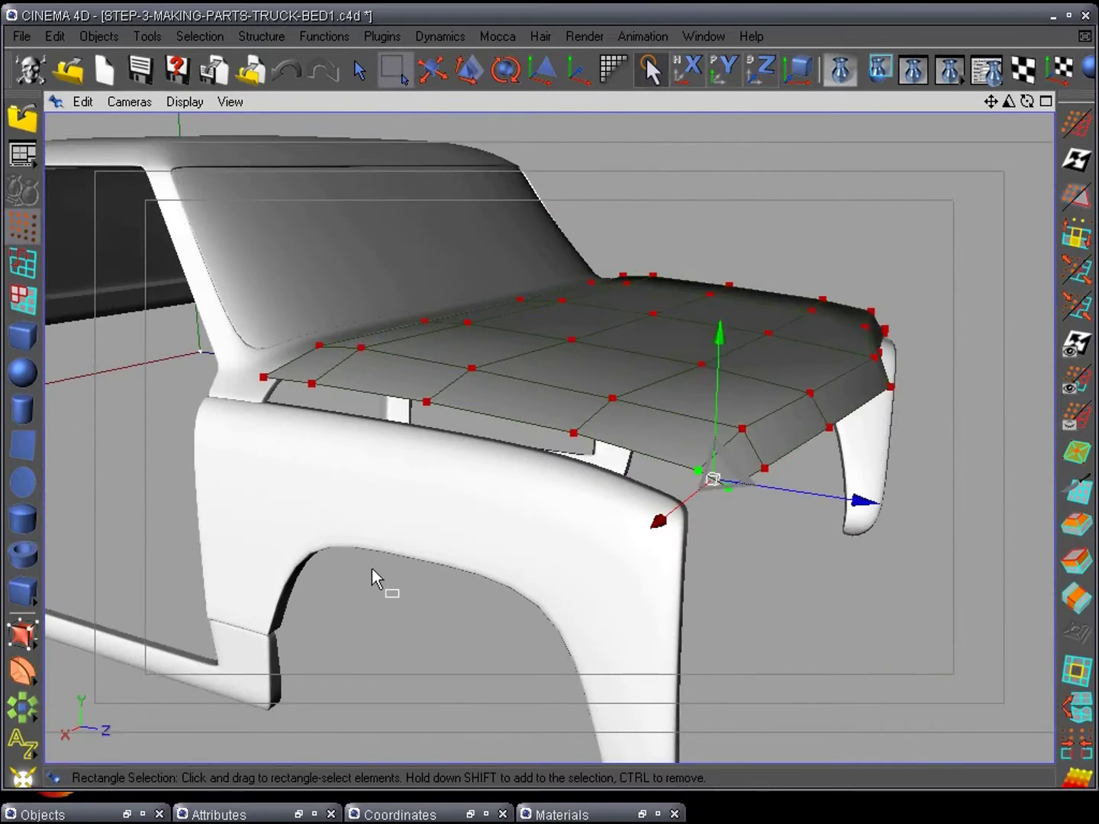
left_click_drag(372, 568, 468, 304, "alt")
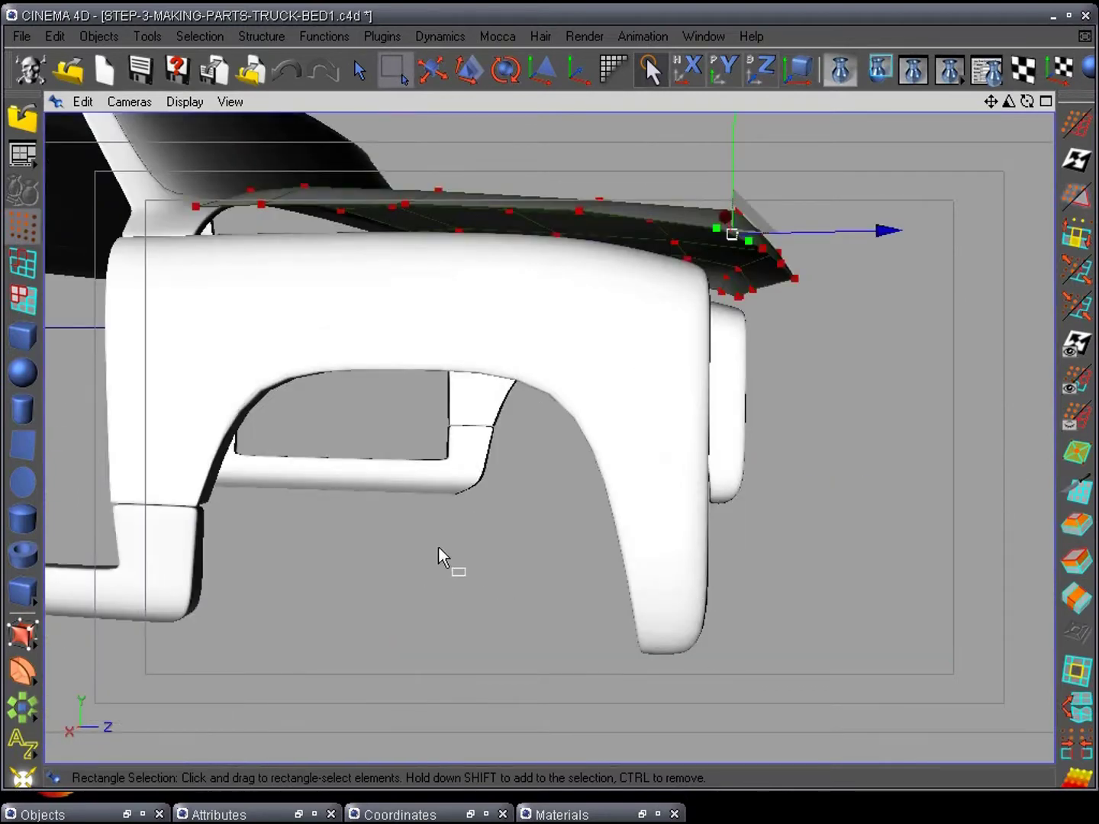
key("F3")
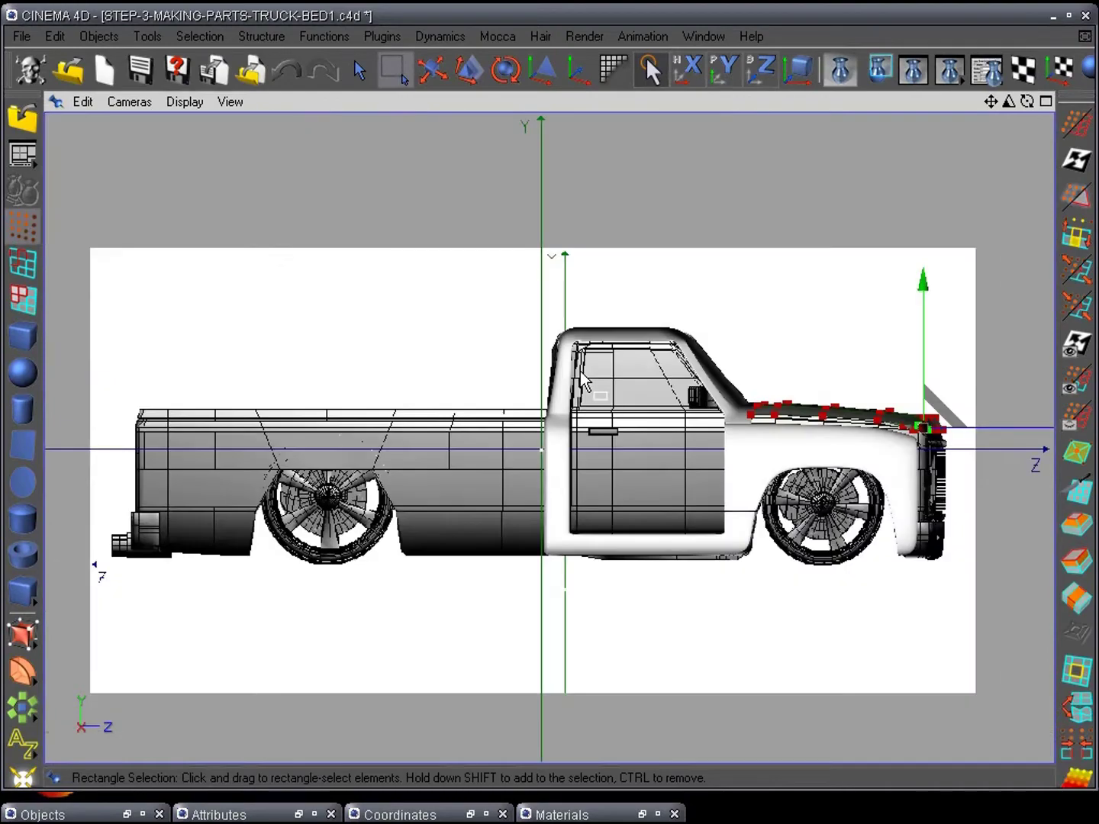
middle_click_drag(685, 552, 435, 498, "alt")
scroll(380, 530, "up", 2)
scroll(381, 531, "up", 5)
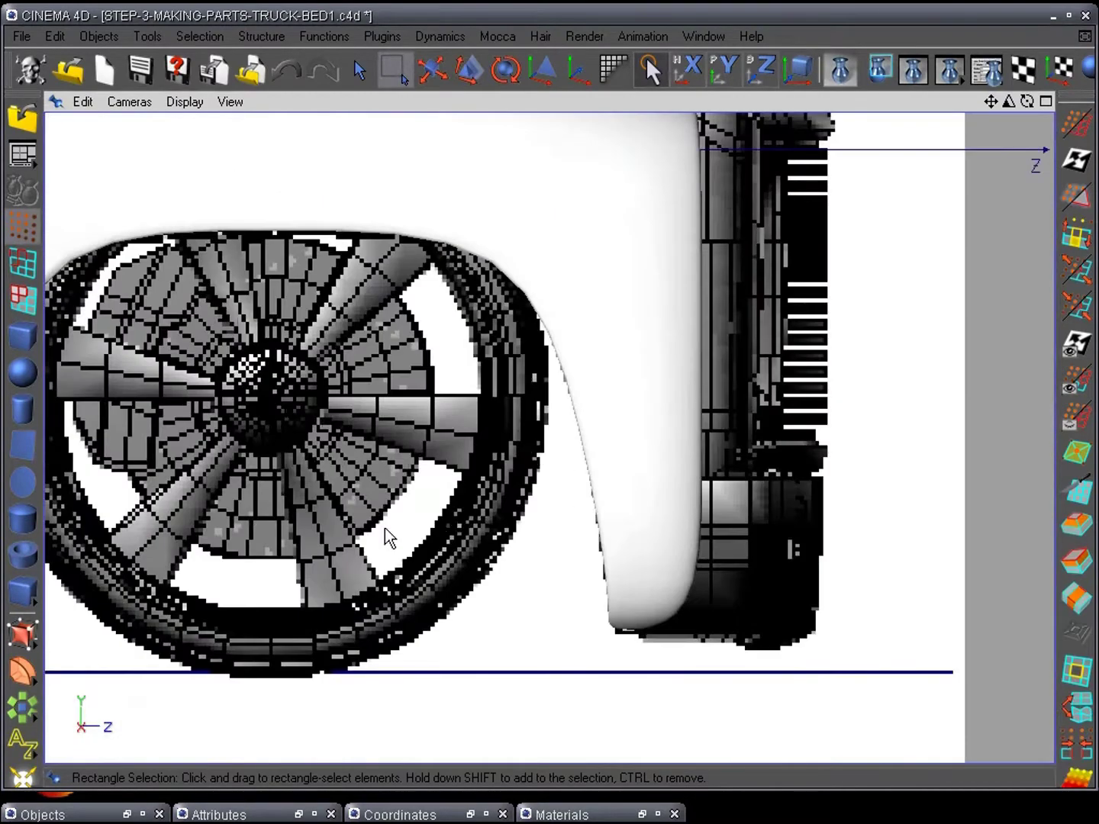
scroll(602, 615, "down", 3)
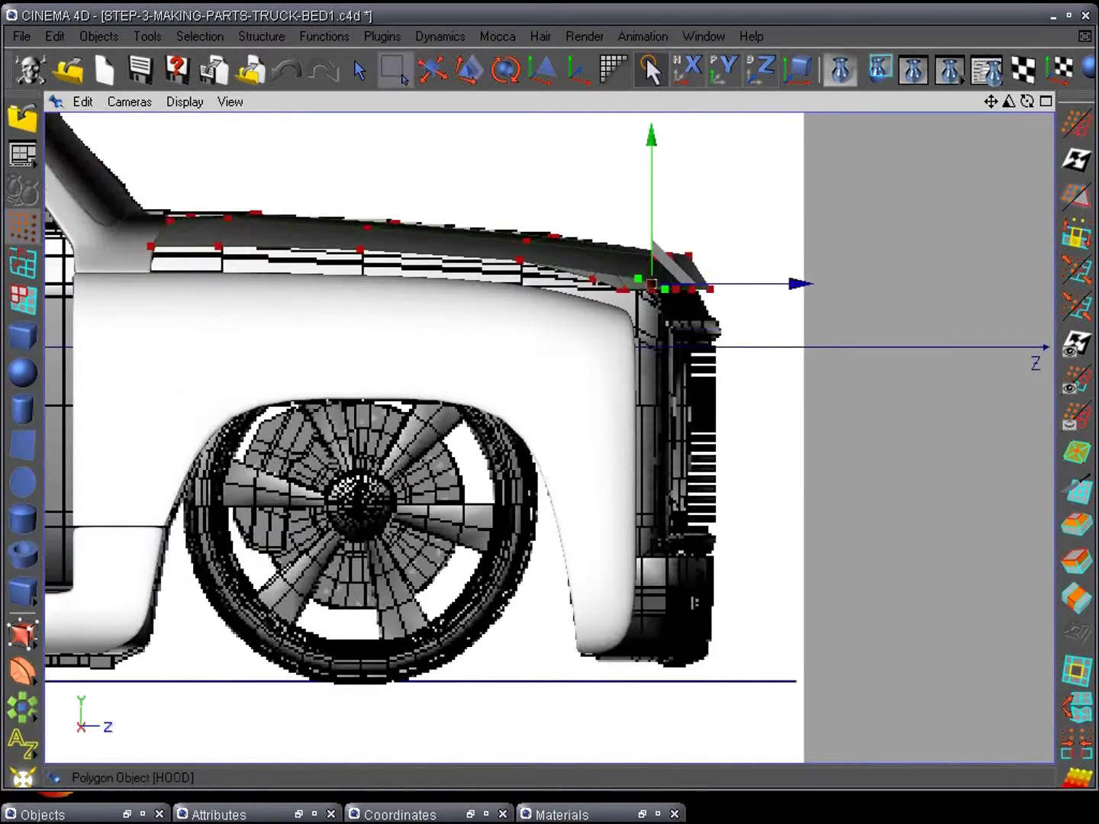
Step: Select the SIDE-PANEL object and move the points of the fender's front edge forward along Z toward the grille
left_click(126, 814)
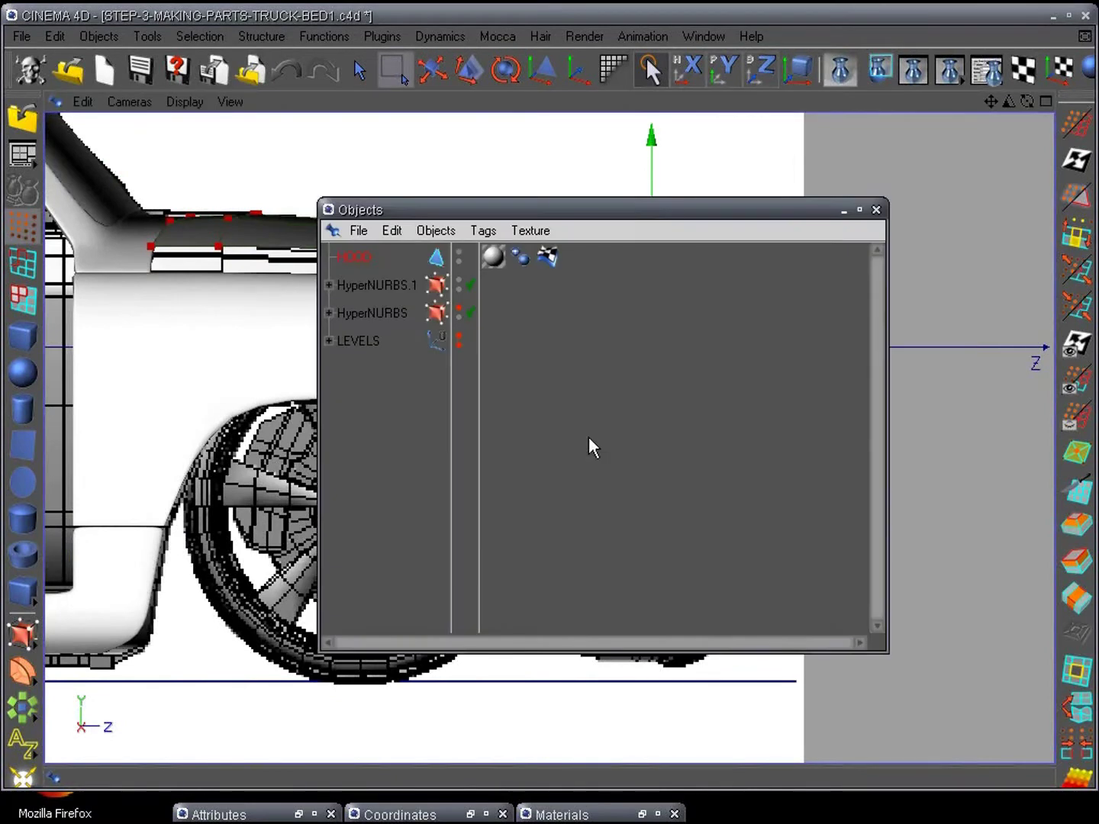
left_click(329, 284)
left_click(329, 425)
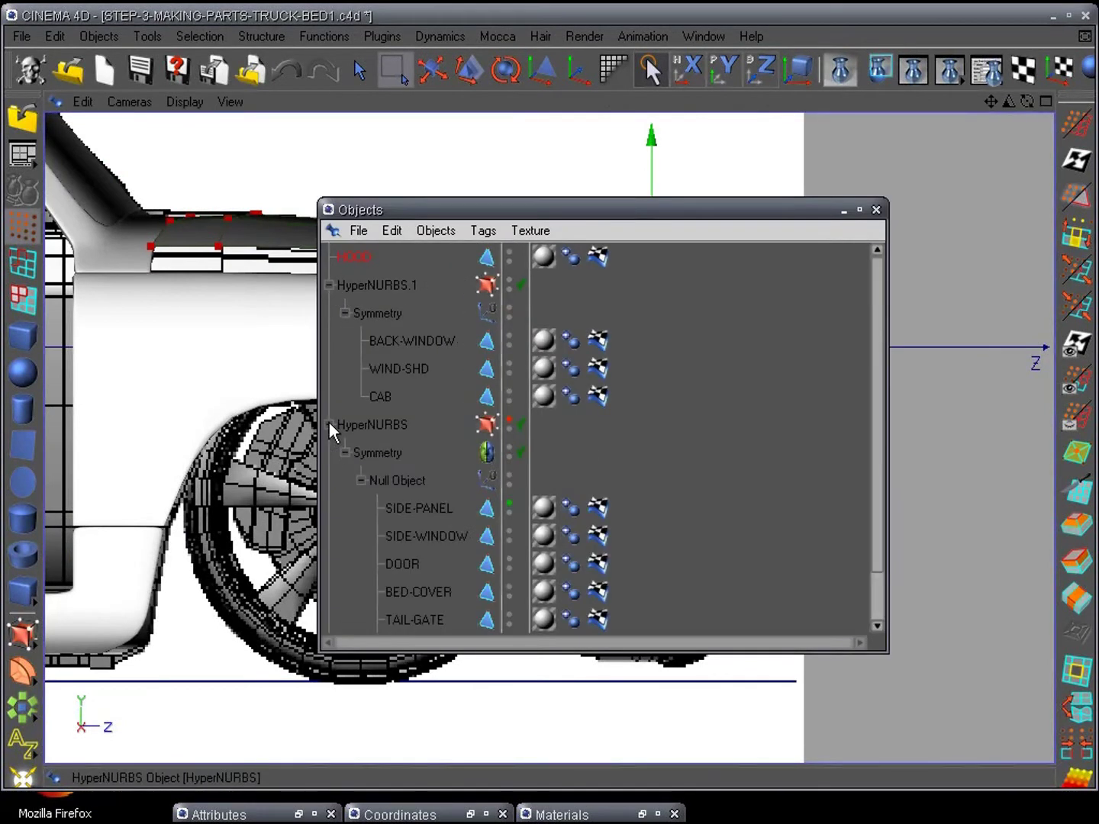
left_click(415, 507)
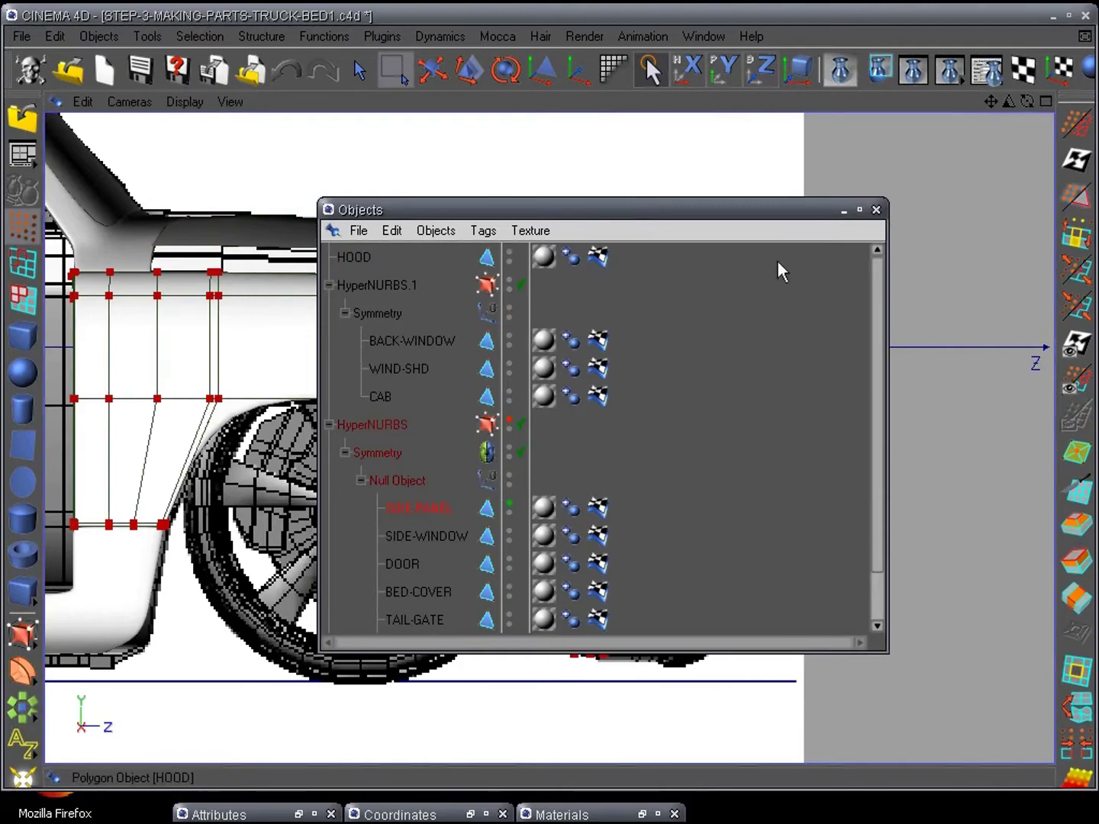
left_click(844, 207)
scroll(835, 420, "up", 5)
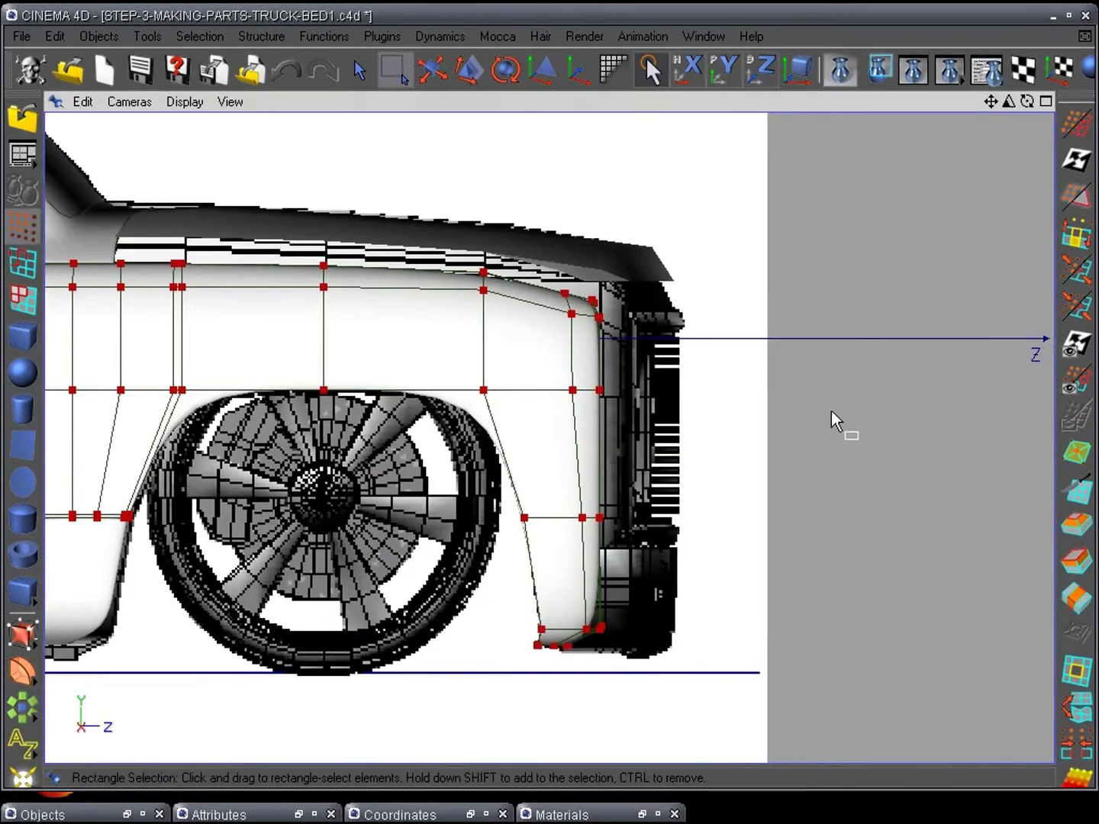
left_click_drag(522, 205, 703, 695)
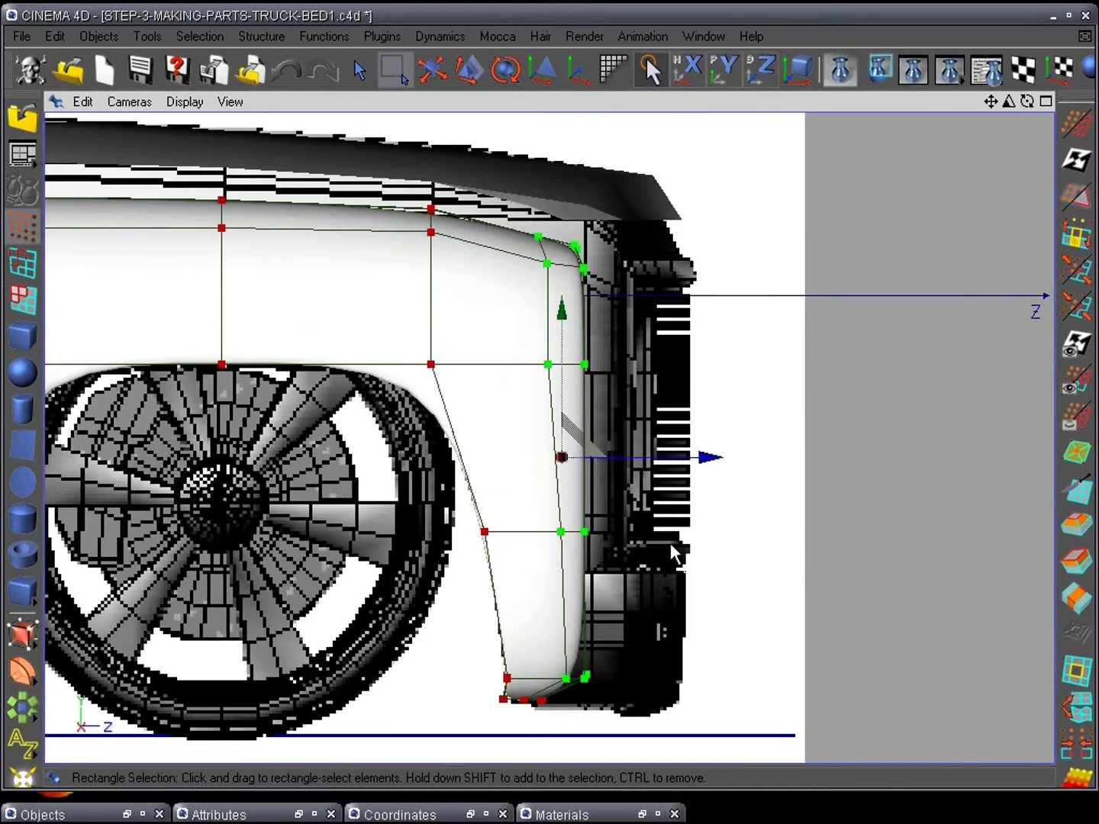
left_click_drag(709, 458, 738, 465)
Step: Move the points at the fender's lower front corner back along Z, away from the bumper
middle_click_drag(726, 513, 718, 342, "alt")
right_click_drag(735, 412, 690, 544, "alt")
left_click_drag(605, 546, 607, 545)
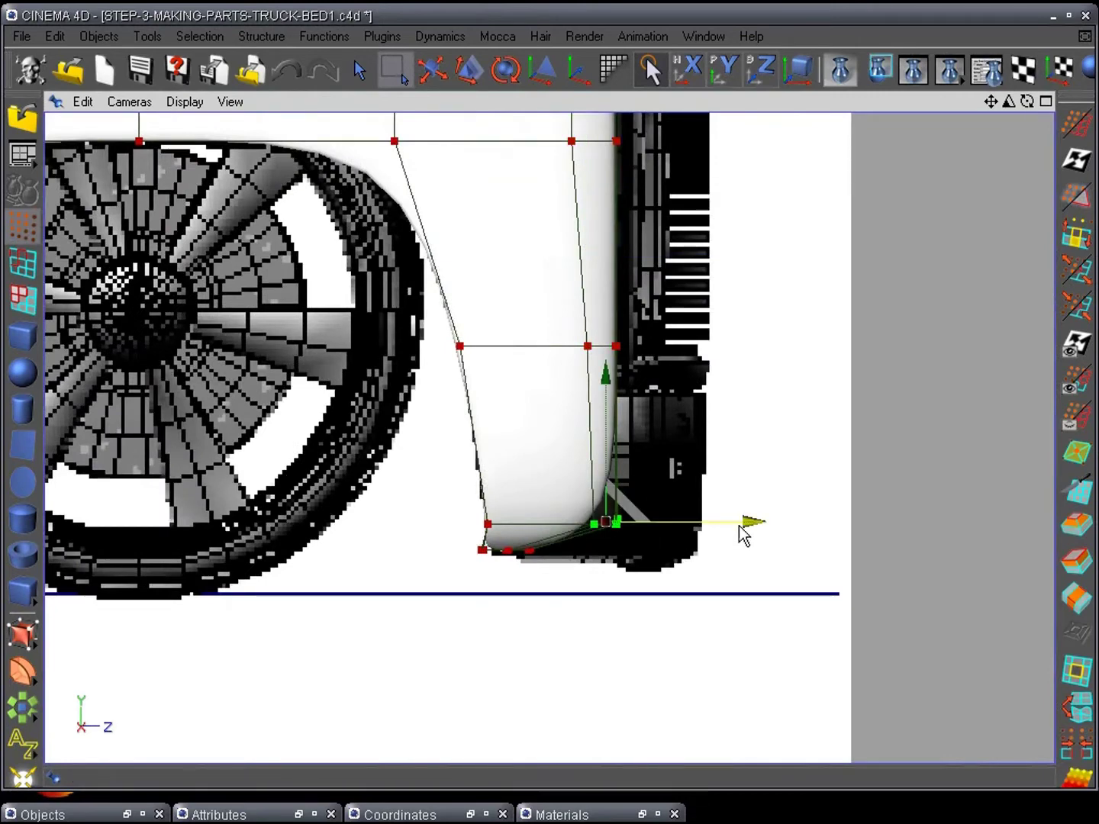
left_click_drag(744, 534, 725, 526)
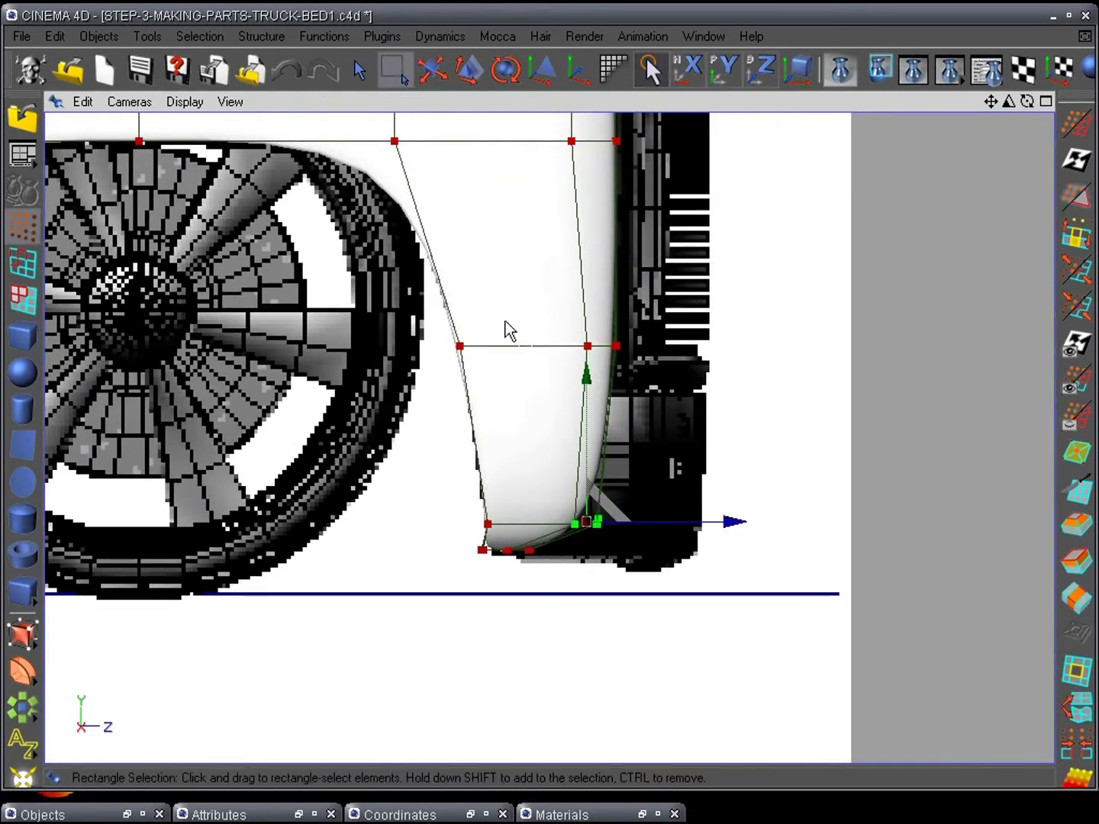
Step: Move the next two rows of front-edge fender points above the lower corner back along Z, the upper row by about 2.4
left_click_drag(510, 330, 737, 346)
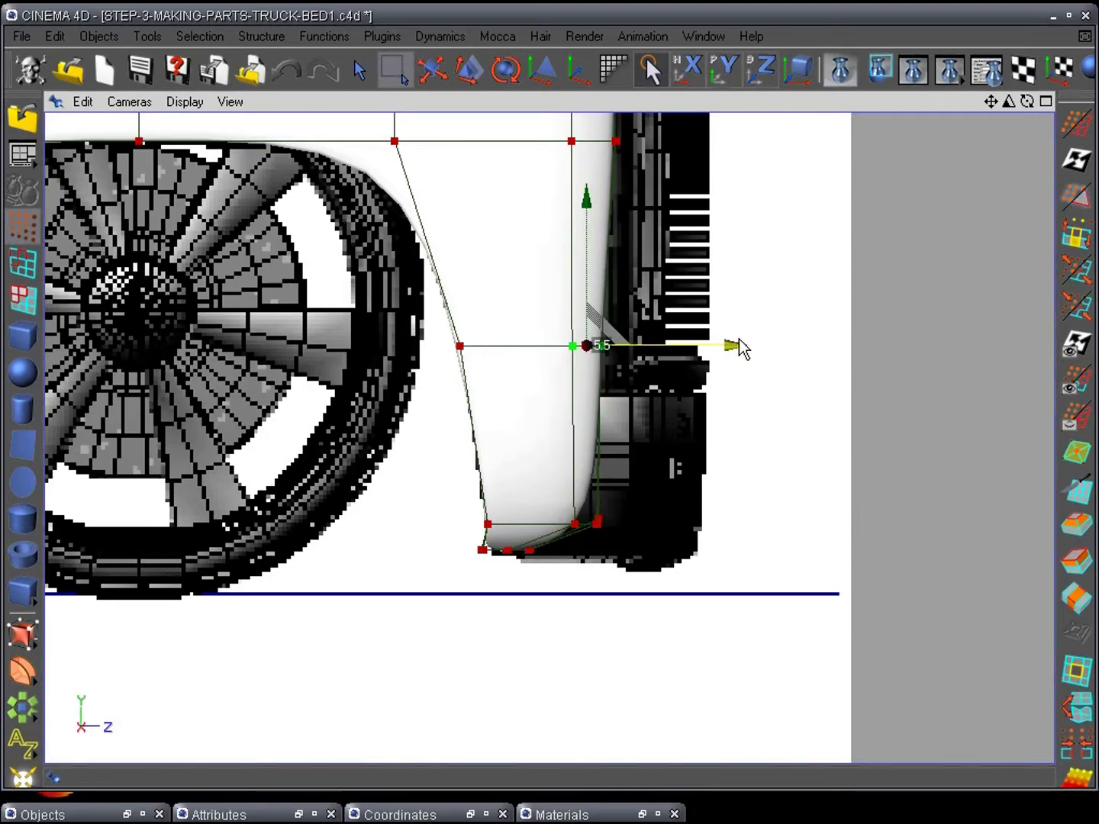
middle_click_drag(769, 284, 804, 511, "alt")
left_click_drag(553, 361, 710, 416)
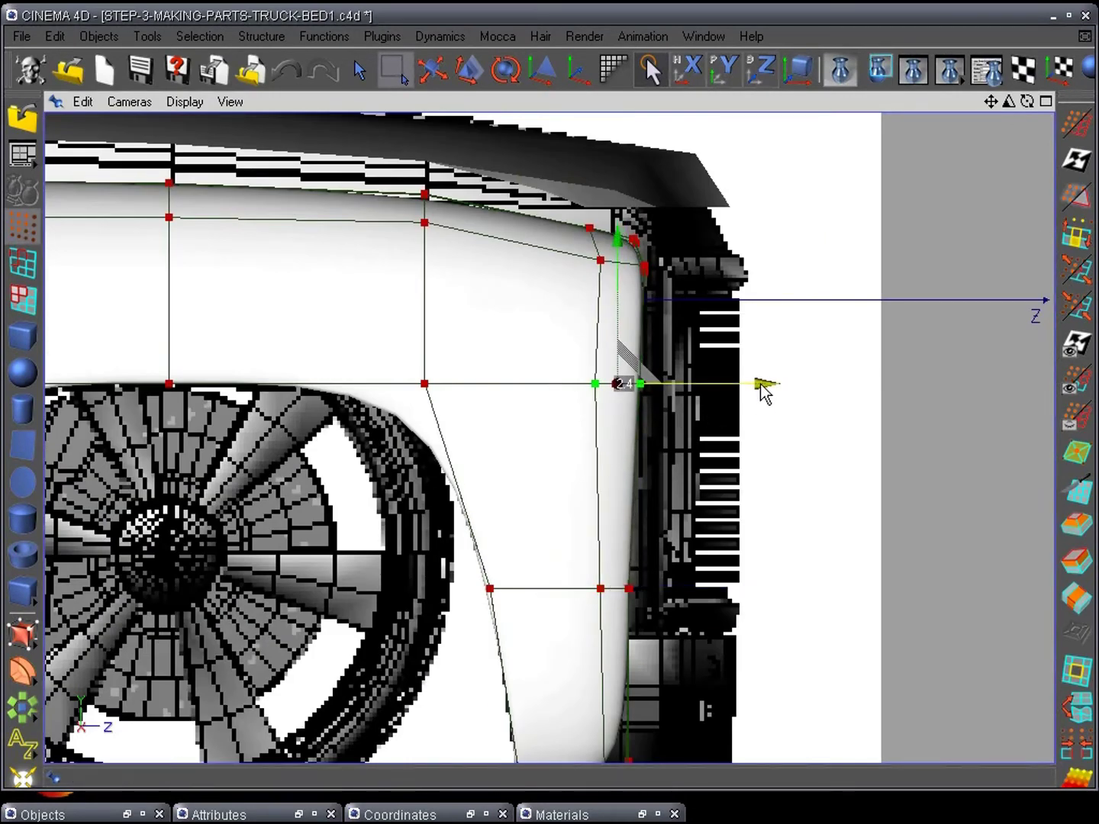
Step: Move the fender's lower front corner points a little farther back along Z to taper the front edge
middle_click_drag(719, 503, 747, 286, "alt")
left_click_drag(617, 559, 695, 615)
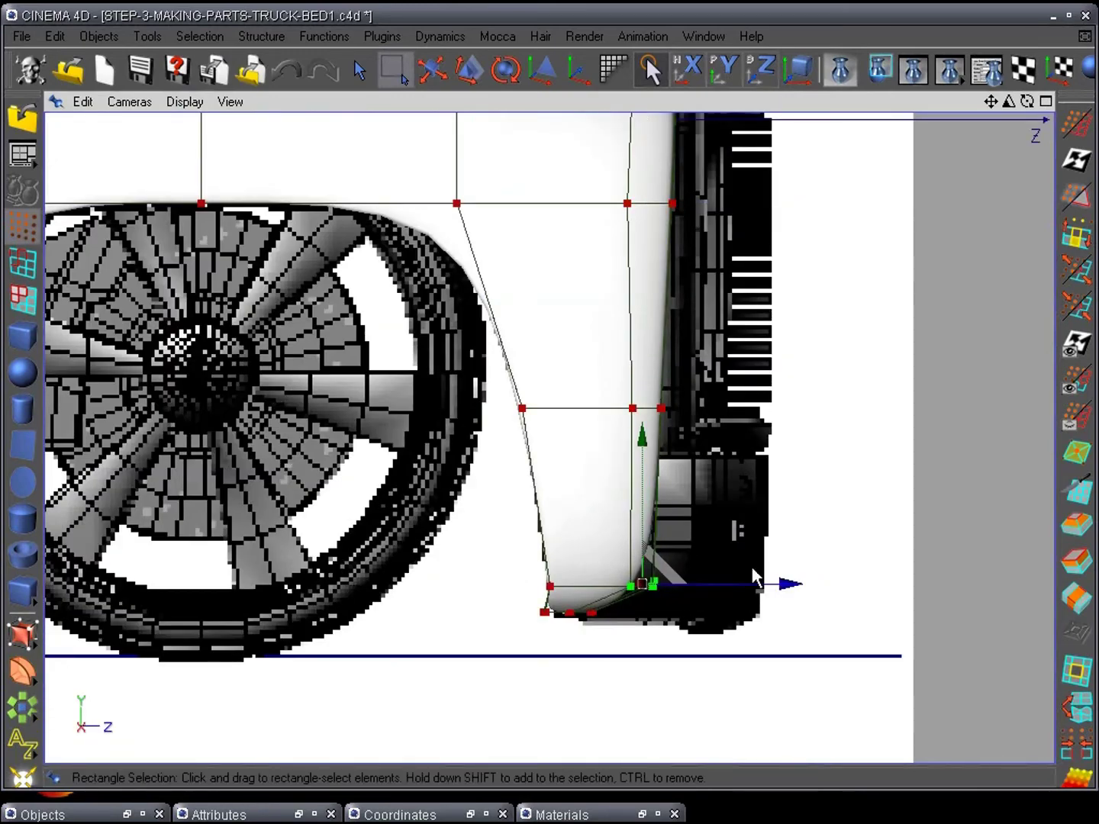
middle_click_drag(711, 316, 747, 512)
Step: Examine the reshaped front edge of the fender from its lower corner up to the hood line
middle_click_drag(759, 354, 760, 277, "alt")
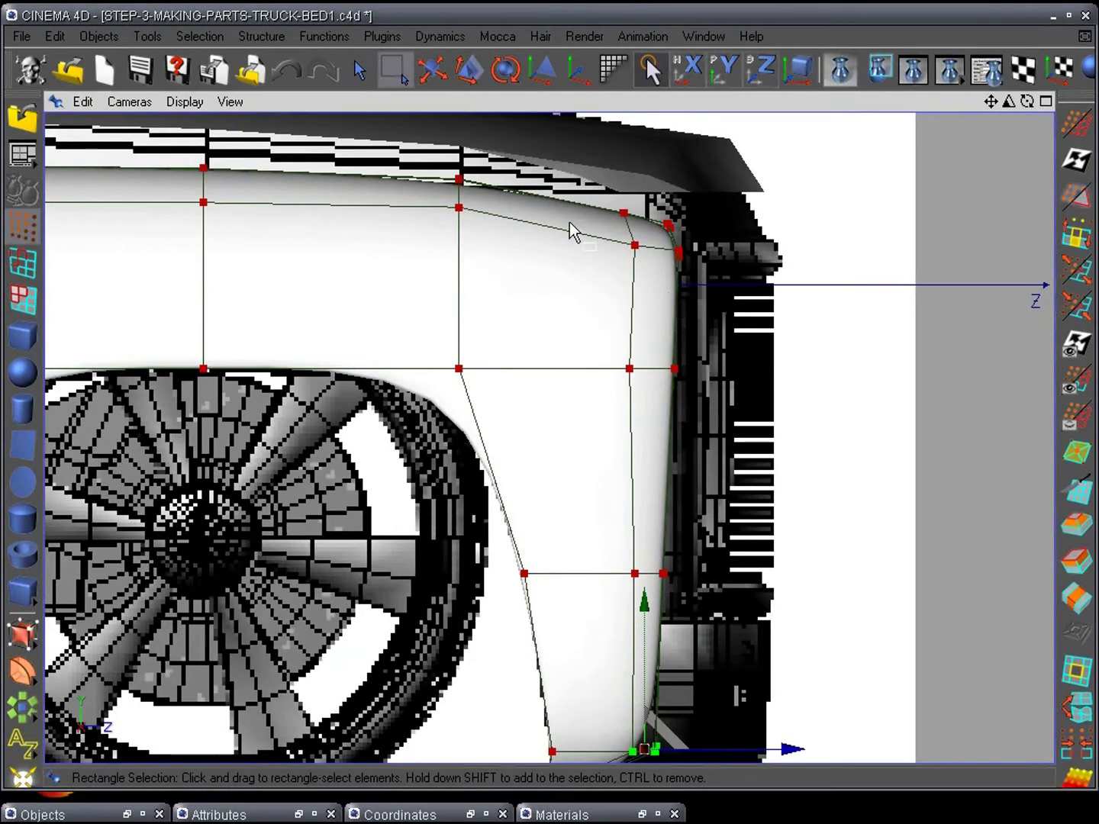
middle_click_drag(921, 681, 558, 497, "alt")
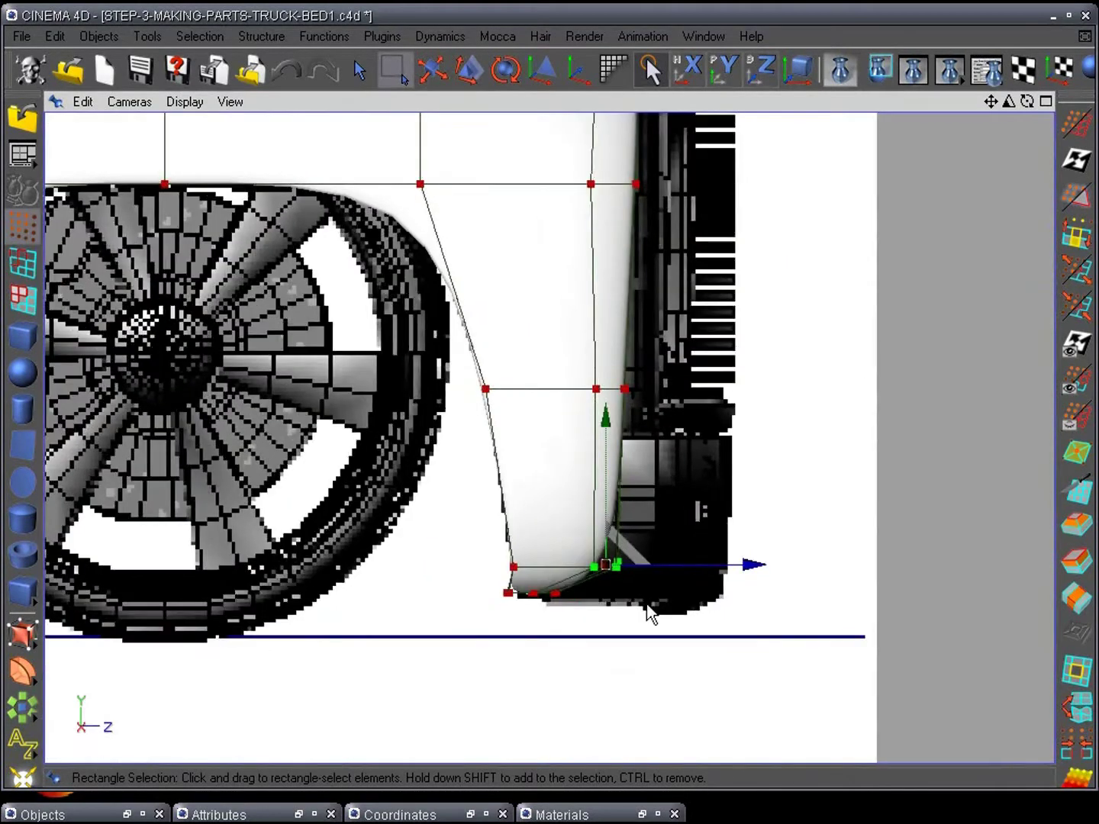
mouse_move(829, 496)
middle_mouse_down("alt")
mouse_move(841, 483)
mouse_move(816, 466)
mouse_move(822, 523)
middle_mouse_up("alt")
scroll(823, 523, "up", 4)
middle_click_drag(829, 473, 1084, 589, "alt")
scroll(596, 584, "down", 2)
scroll(595, 583, "down", 2)
middle_click_drag(868, 438, 554, 361, "alt")
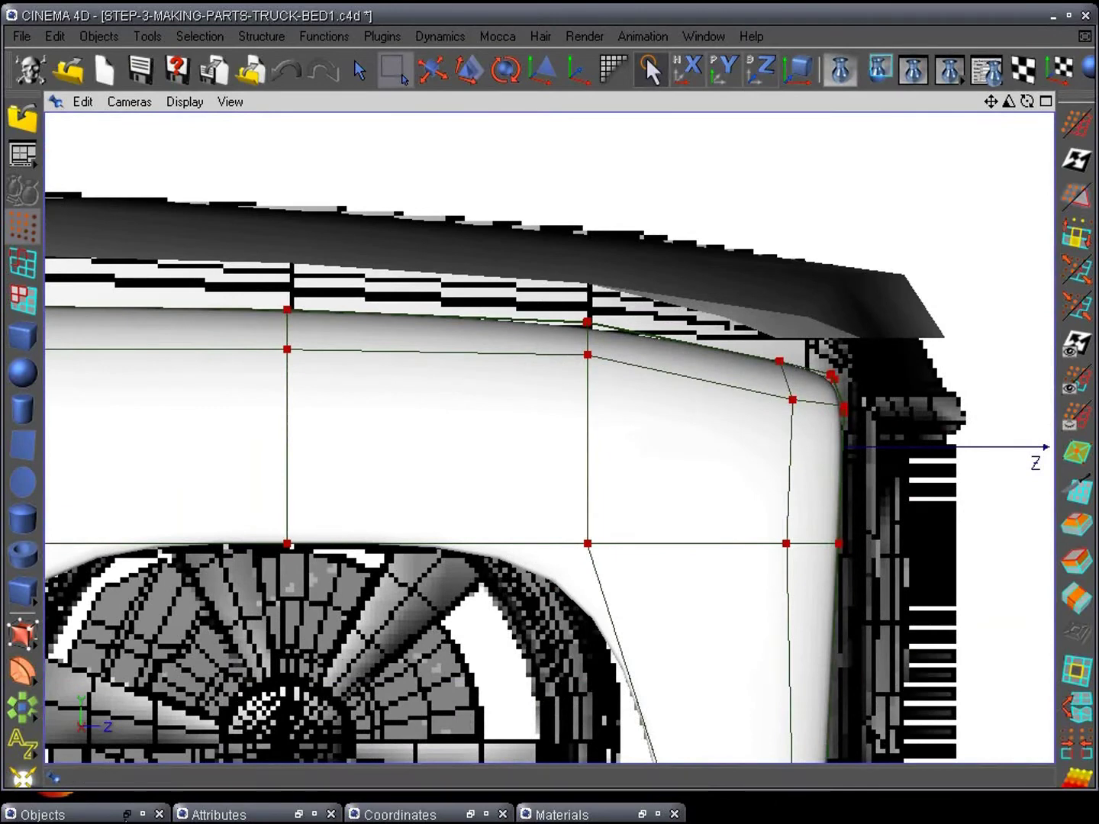
Step: Select the HOOD's lower points along its side and front edges and move them down along Y to meet the fender
left_click(43, 814)
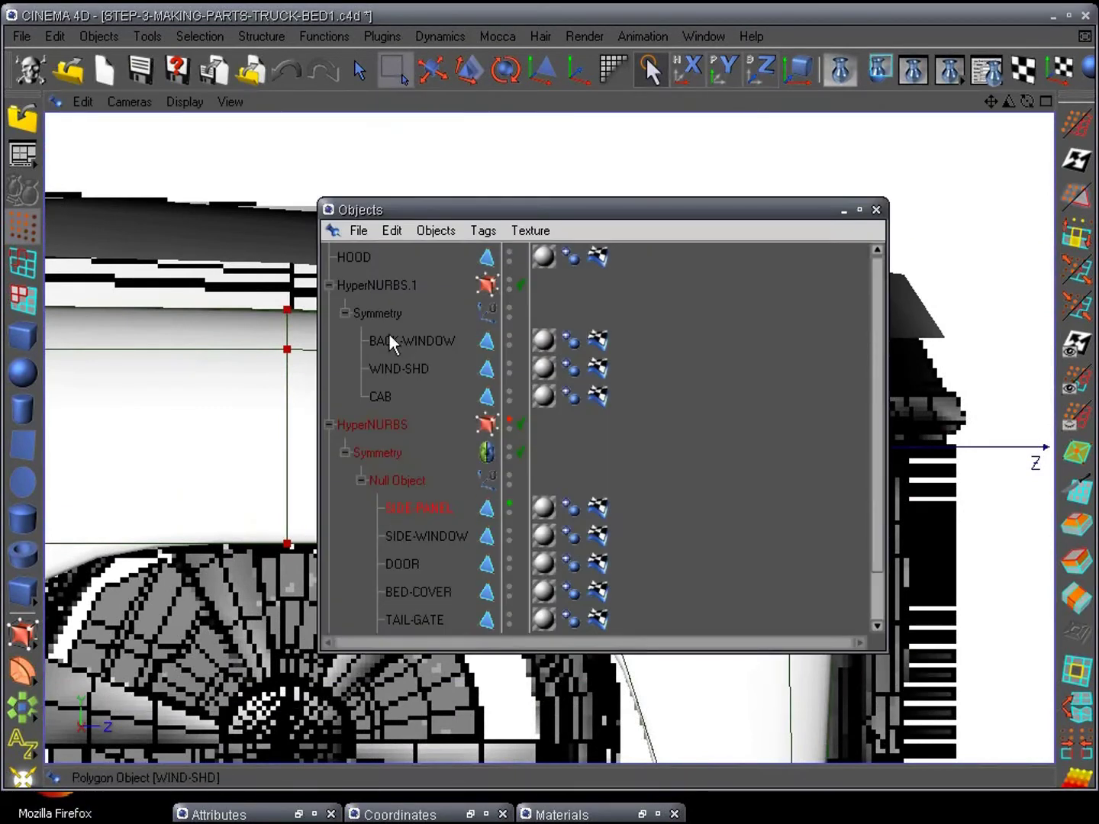
left_click(355, 258)
left_click(840, 208)
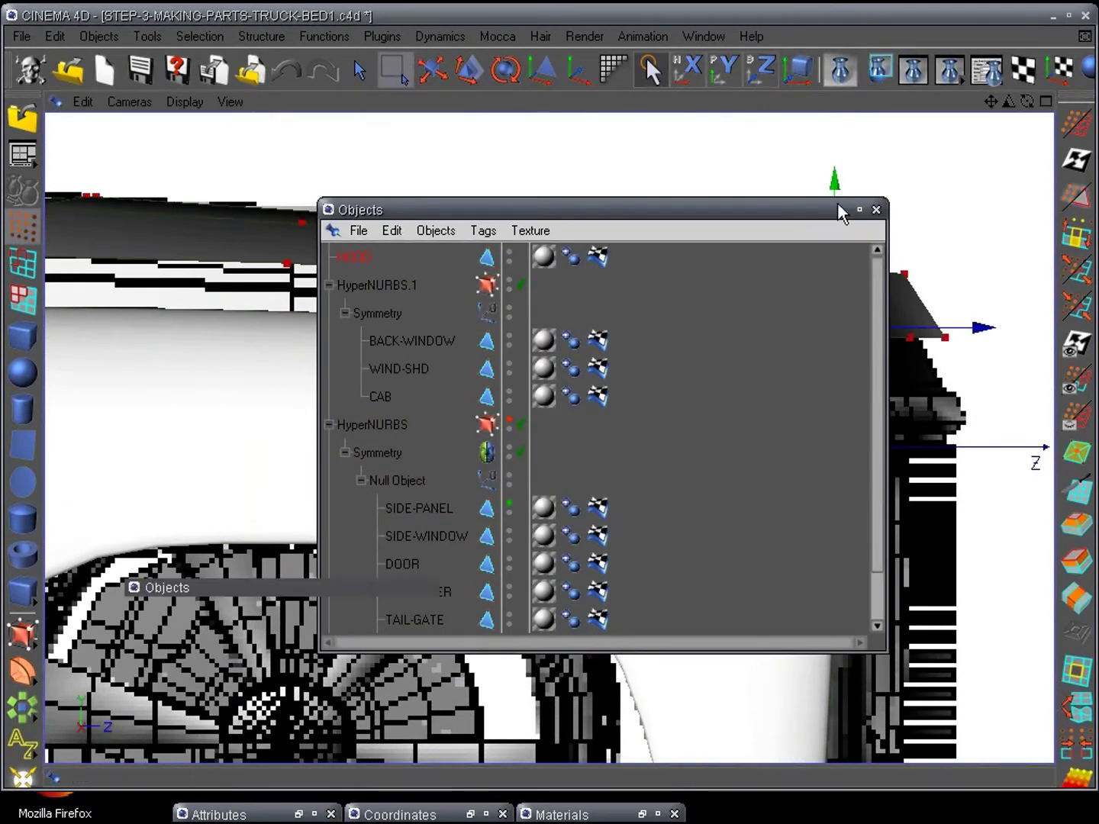
scroll(674, 413, "up", 4)
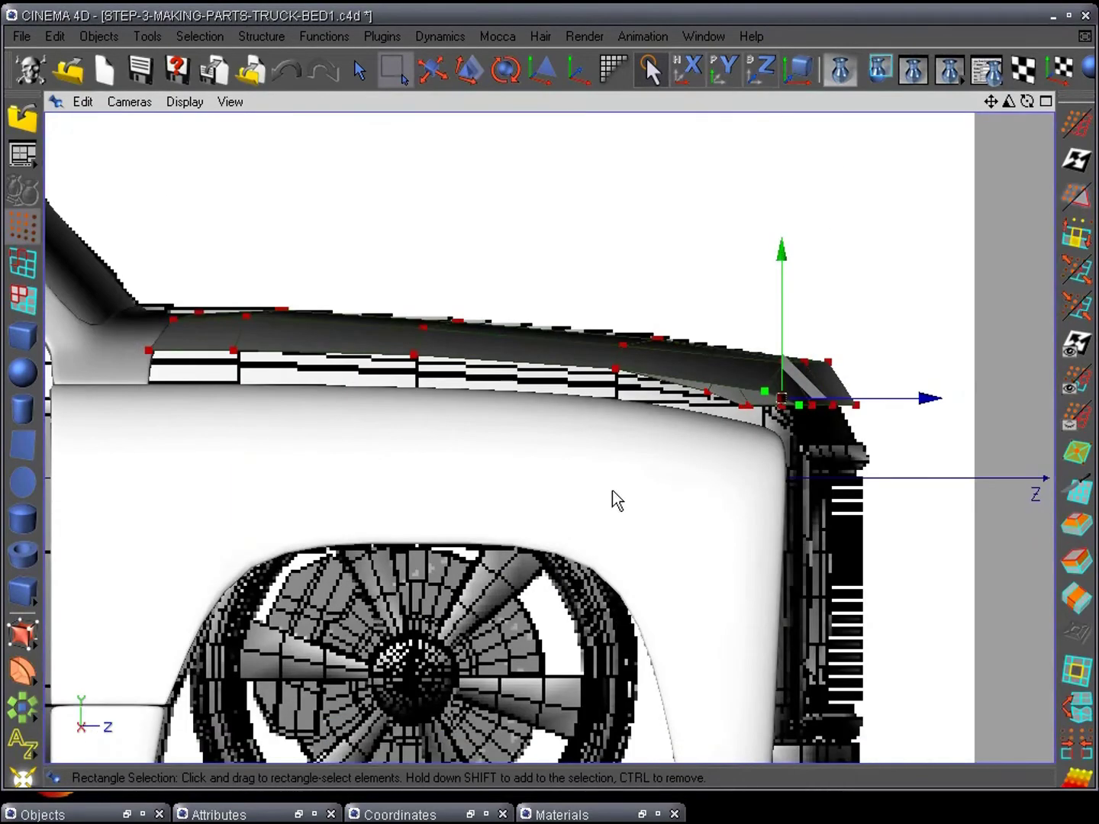
middle_click_drag(613, 490, 767, 538, "alt")
scroll(768, 540, "up", 4)
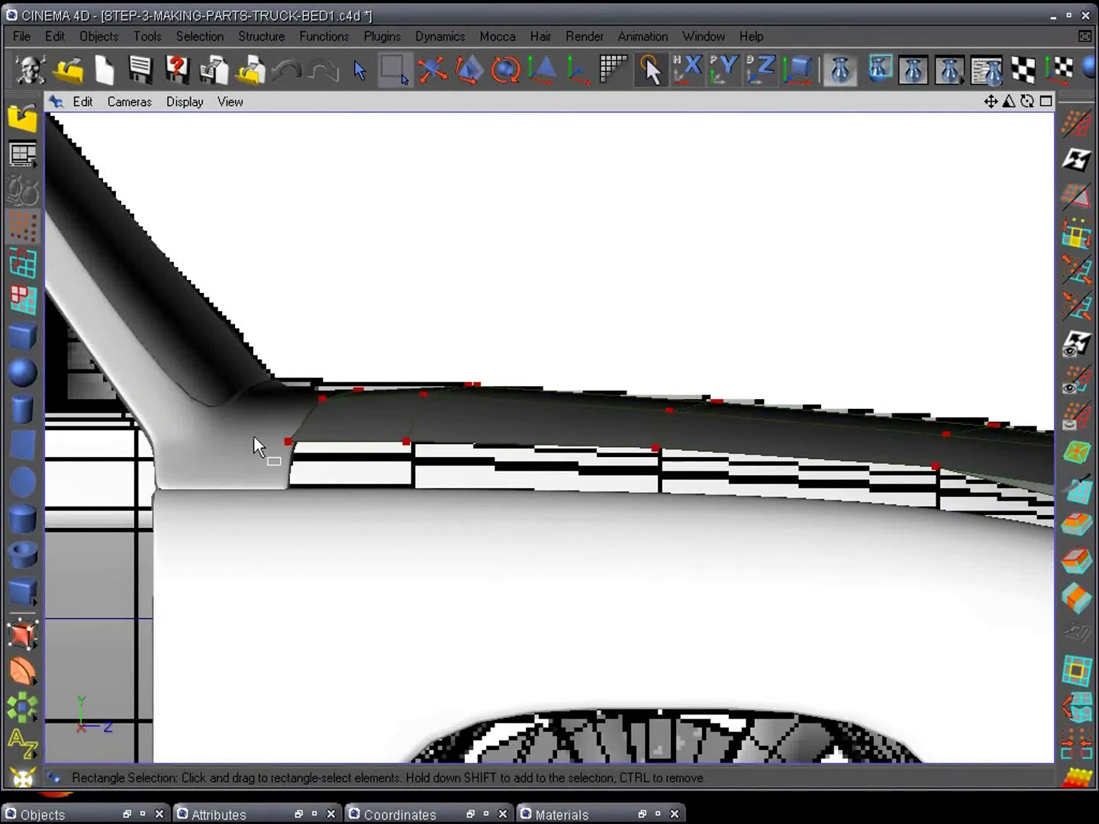
left_click_drag(255, 437, 447, 466)
left_click_drag(629, 443, 679, 478, "shift")
middle_click_drag(878, 603, 510, 572, "alt")
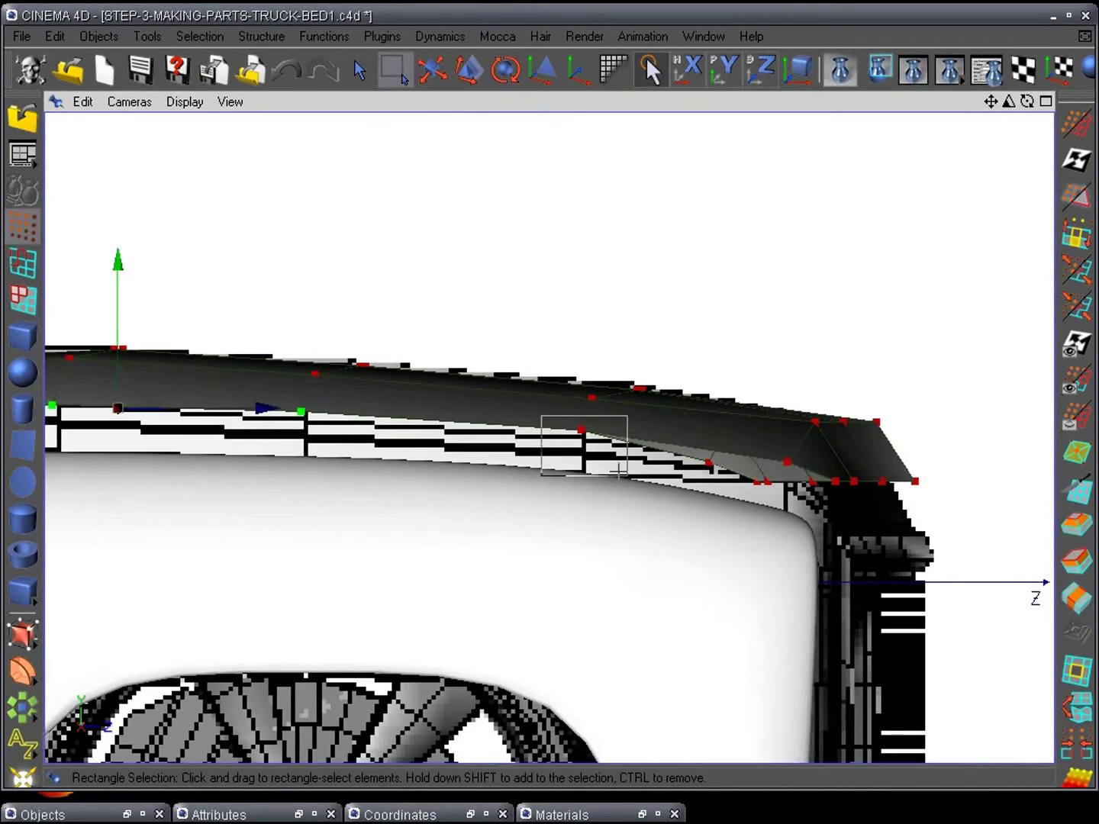
left_click_drag(623, 472, 624, 473, "shift")
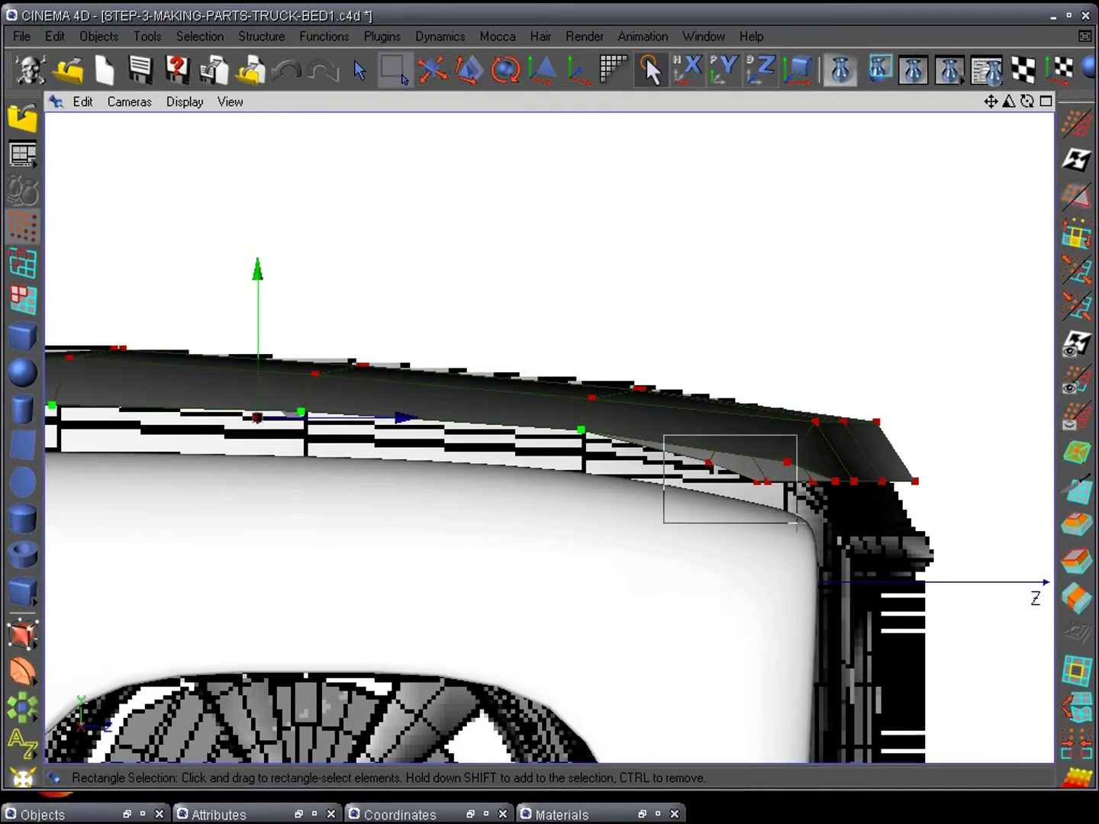
left_click_drag(796, 523, 799, 525, "shift")
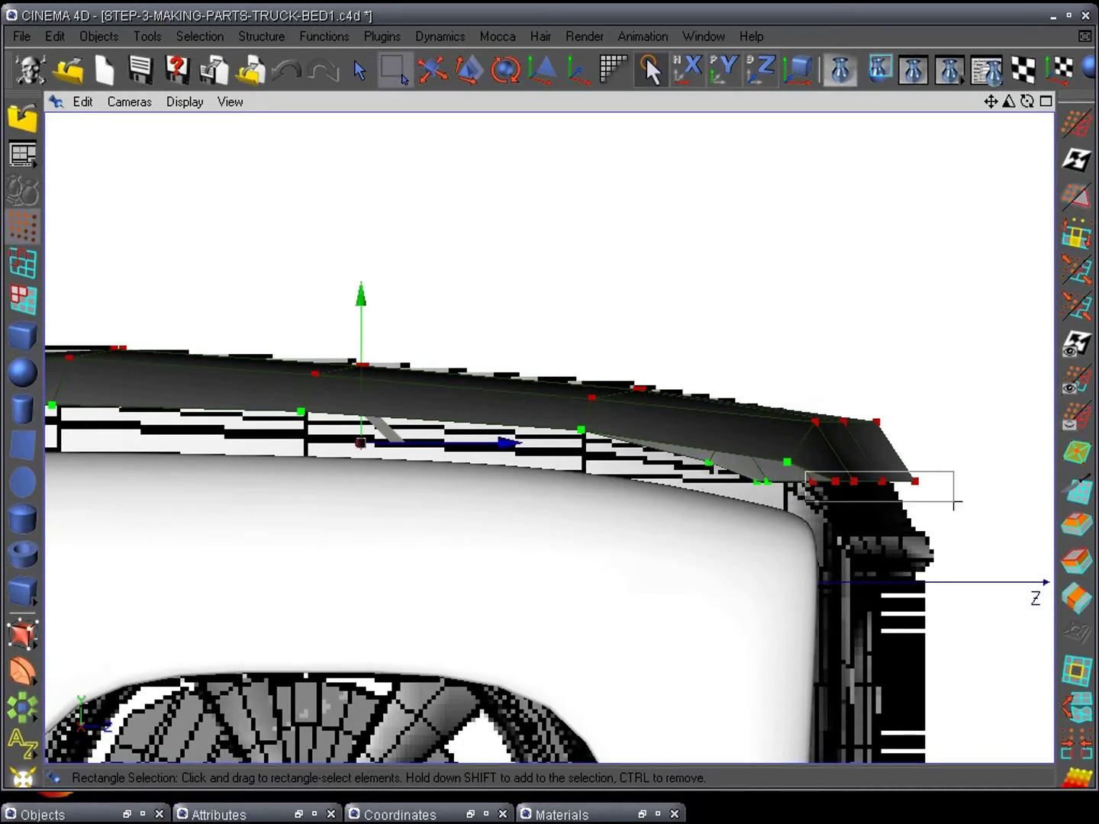
left_click_drag(954, 505, 954, 504, "shift")
mouse_move(415, 330)
left_mouse_down()
mouse_move(423, 305)
mouse_move(424, 342)
left_mouse_up()
Step: Move the hood's two rearmost lower-edge points slightly down along Y to close the gap above the fender
middle_click_drag(408, 540, 866, 552, "alt")
scroll(567, 525, "up", 2)
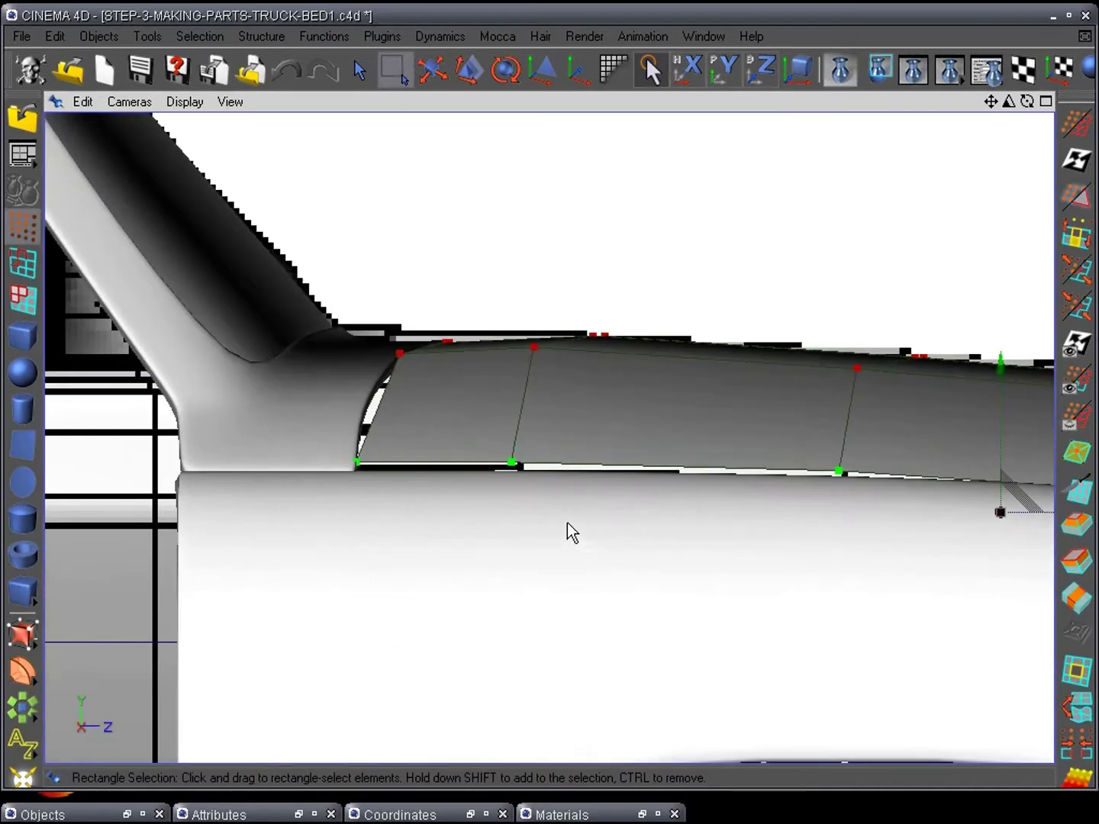
scroll(567, 522, "up", 2)
left_click_drag(398, 498, 404, 497, "shift")
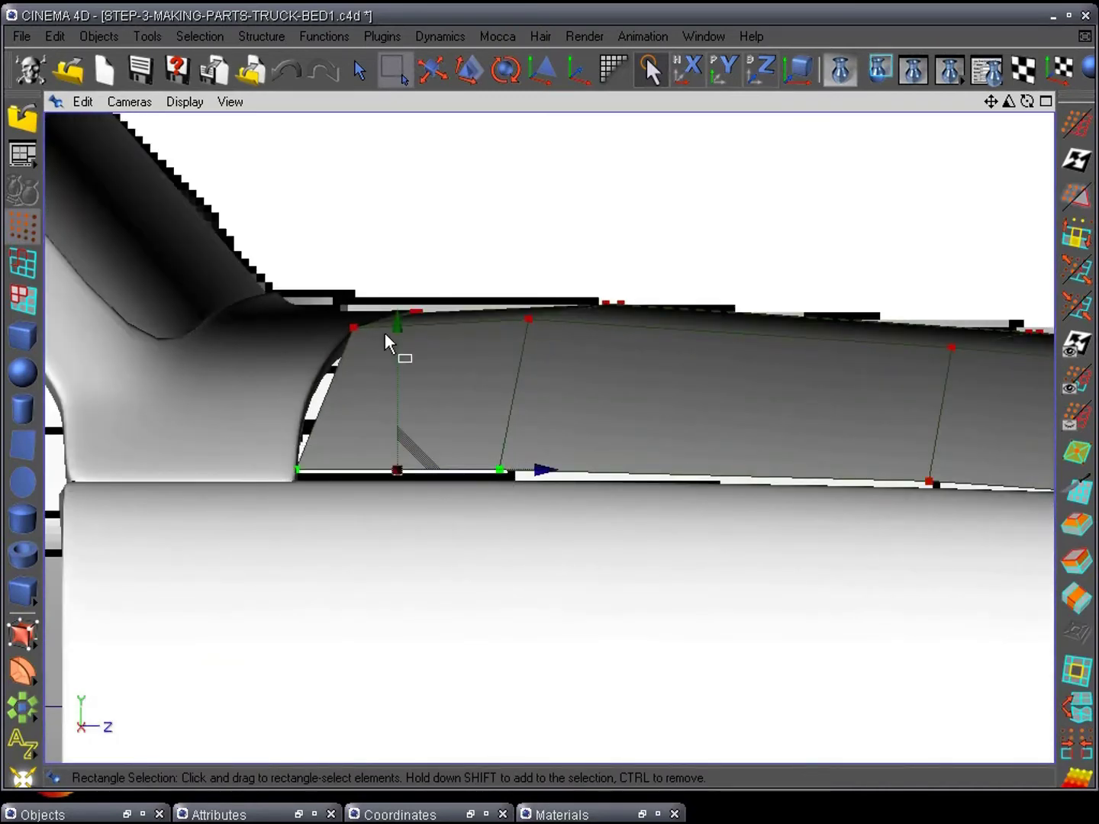
left_click_drag(399, 328, 399, 333)
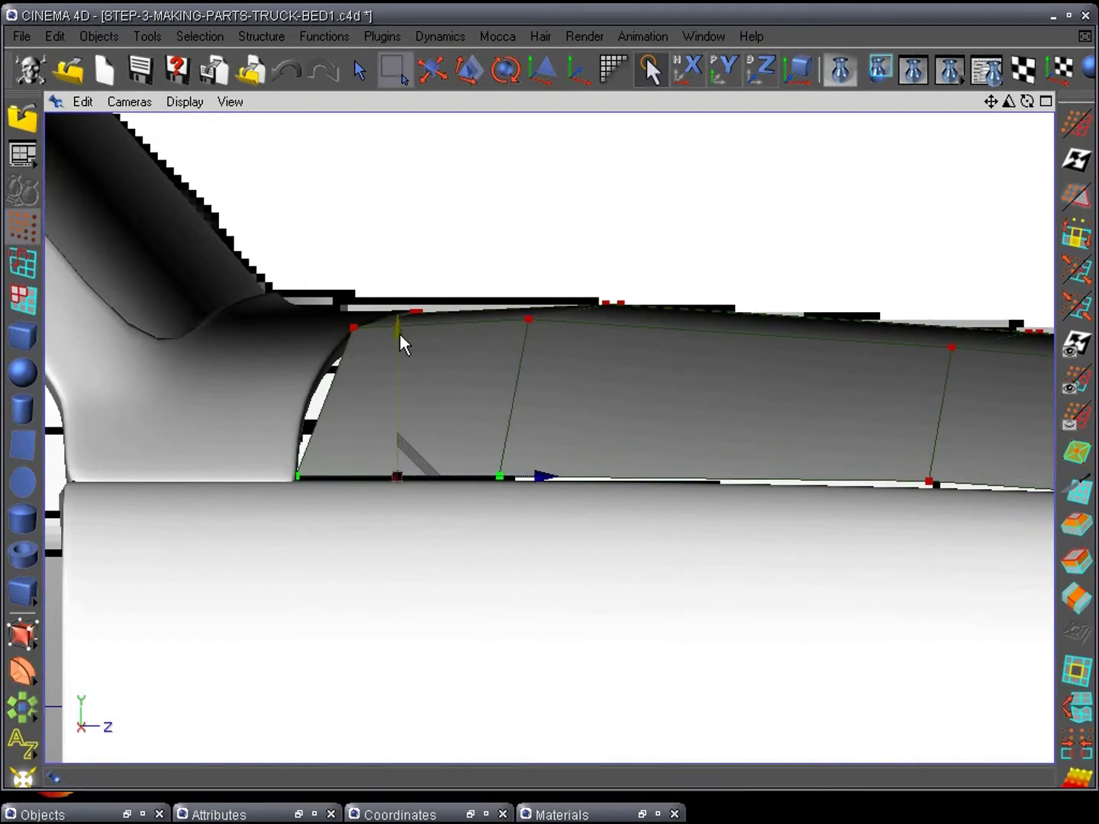
Step: Lower the third hood edge point from the windshield slightly along Y so it follows the fender's top
middle_click_drag(835, 564, 463, 544, "alt")
middle_click_drag(660, 514, 537, 501, "alt")
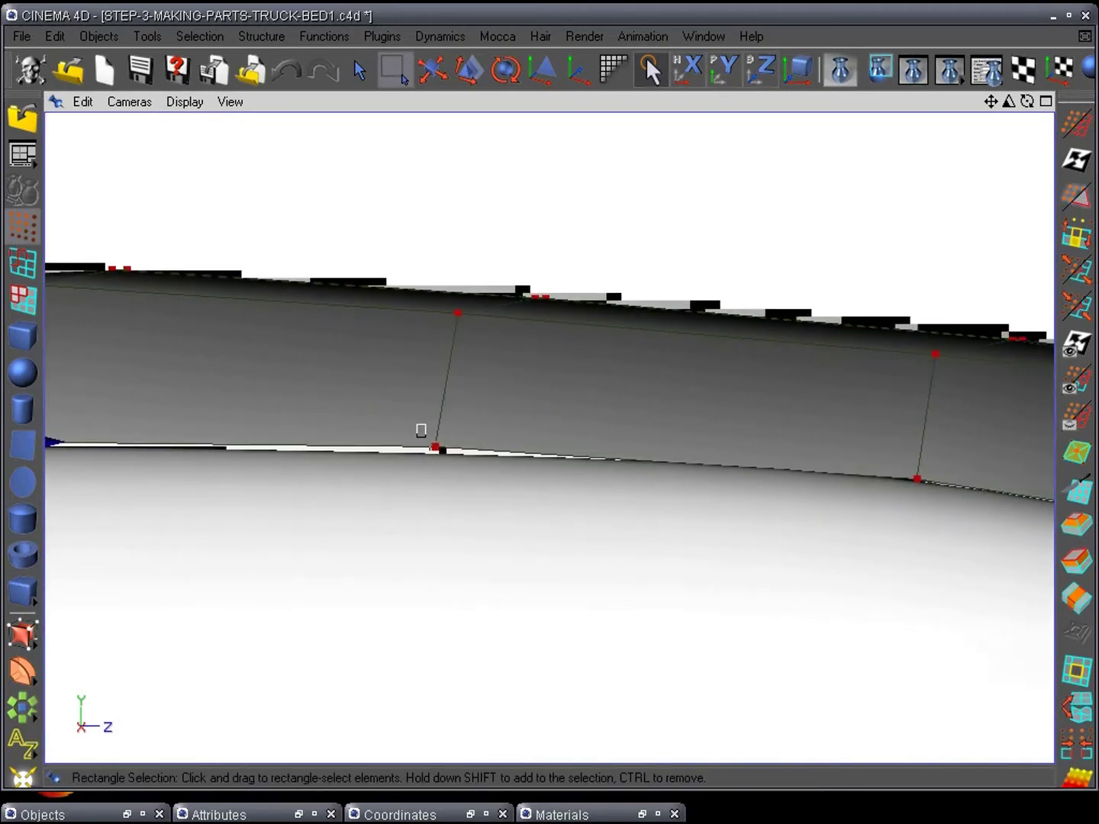
left_click_drag(421, 428, 449, 458)
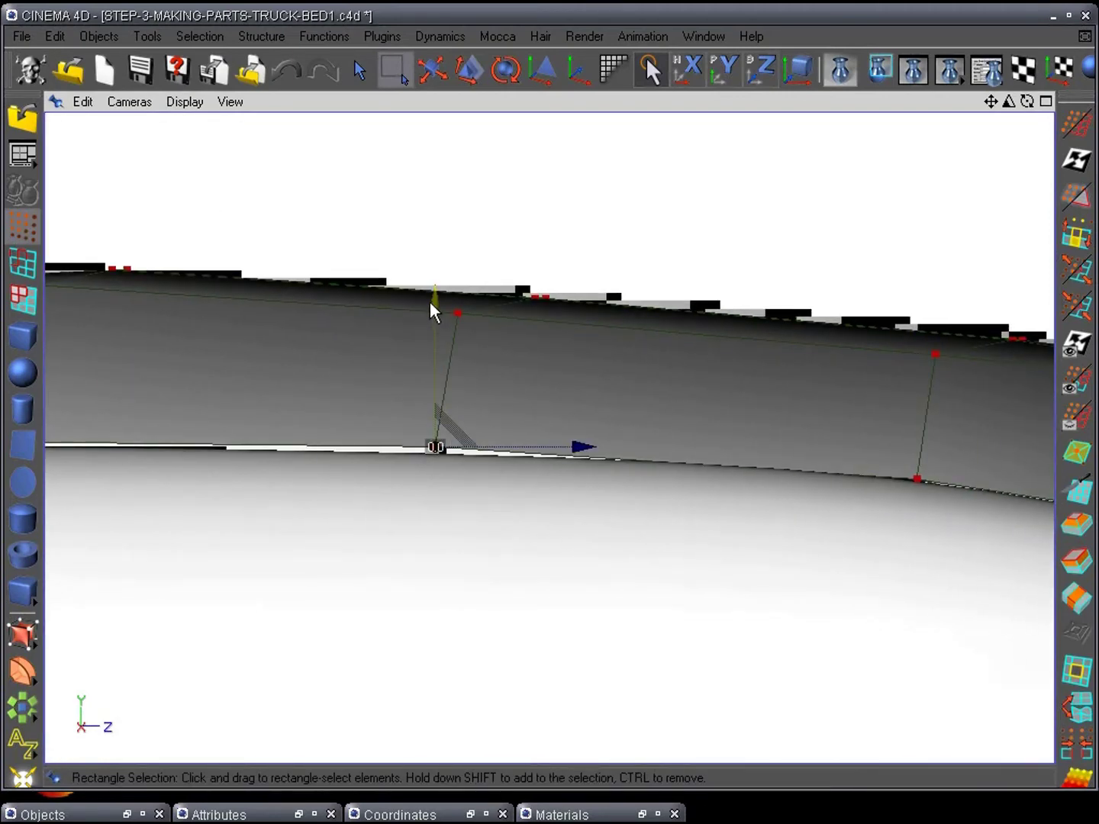
left_click_drag(429, 301, 429, 304)
Step: Examine how the hood fits the fenders, windshield and front corner from the side, front and angled views
mouse_move(760, 573)
middle_mouse_down("alt")
mouse_move(593, 476)
mouse_move(427, 470)
middle_mouse_up("alt")
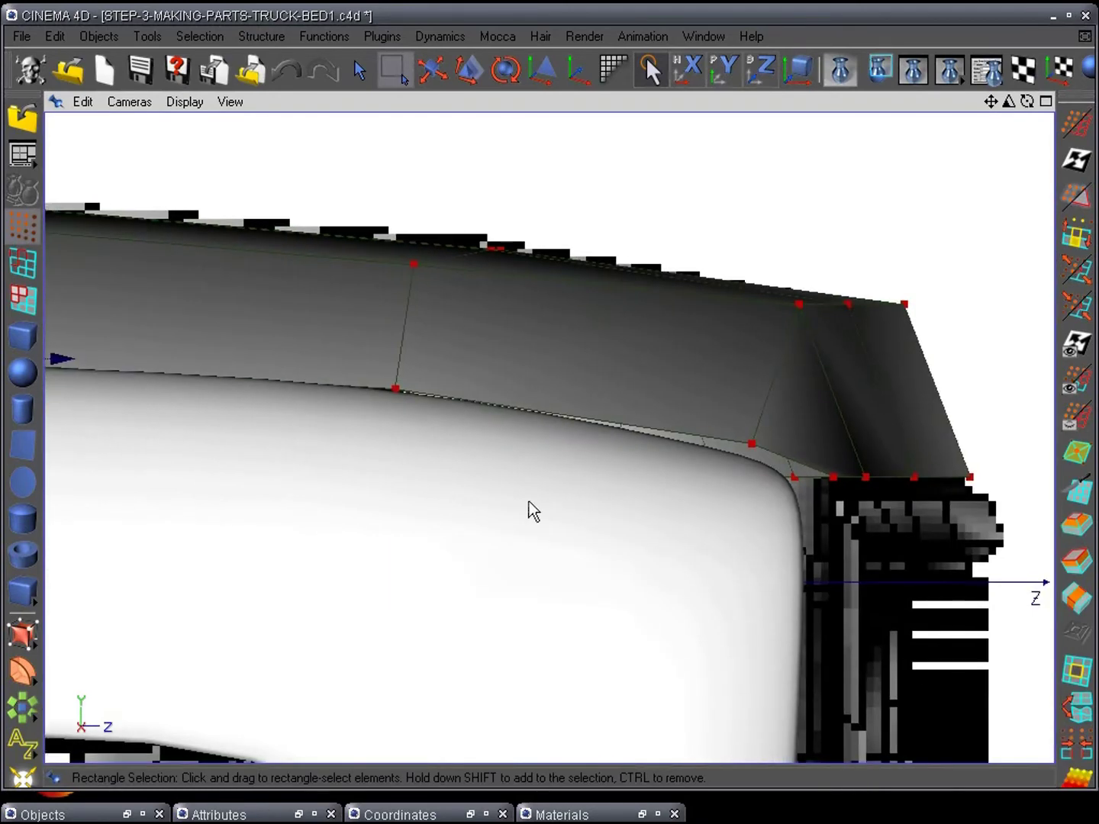
middle_click_drag(708, 513, 585, 488, "alt")
scroll(591, 489, "up", 5)
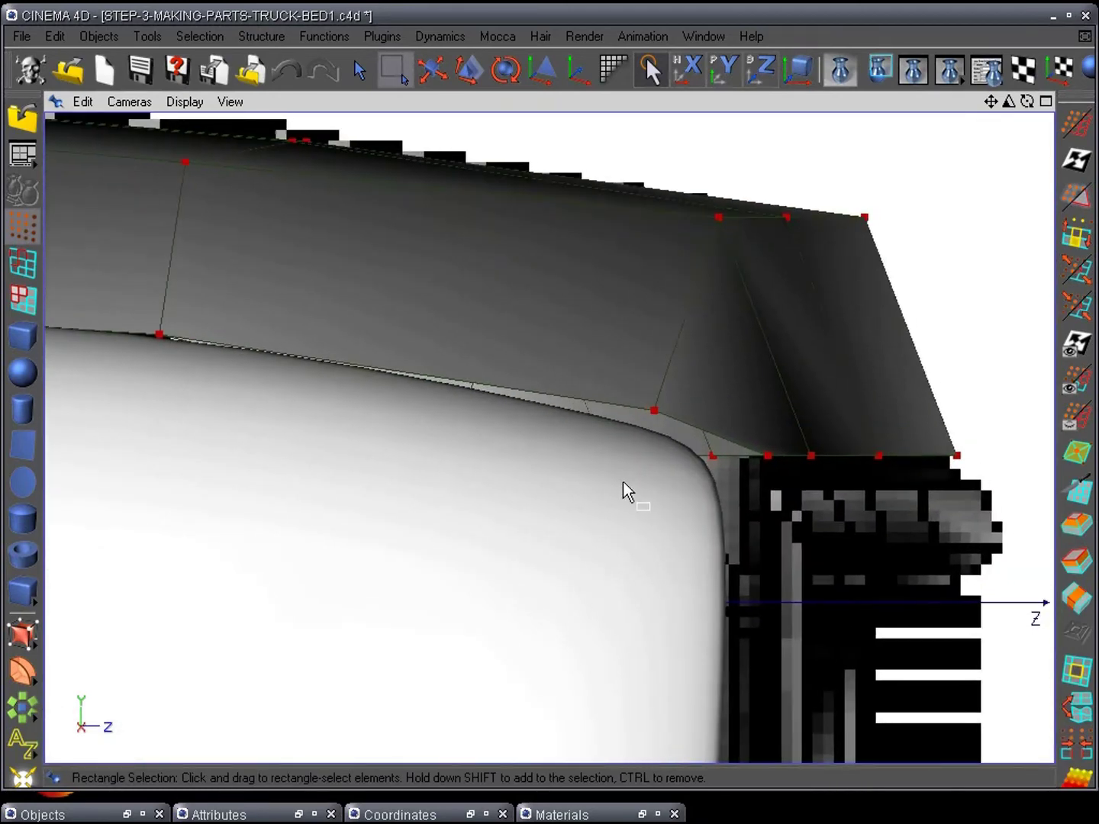
scroll(654, 481, "down", 5)
left_click_drag(541, 525, 599, 518, "alt")
scroll(560, 499, "up", 5)
scroll(470, 502, "down", 5)
left_click_drag(471, 501, 941, 428, "alt")
scroll(941, 427, "up", 2)
scroll(941, 417, "down", 1)
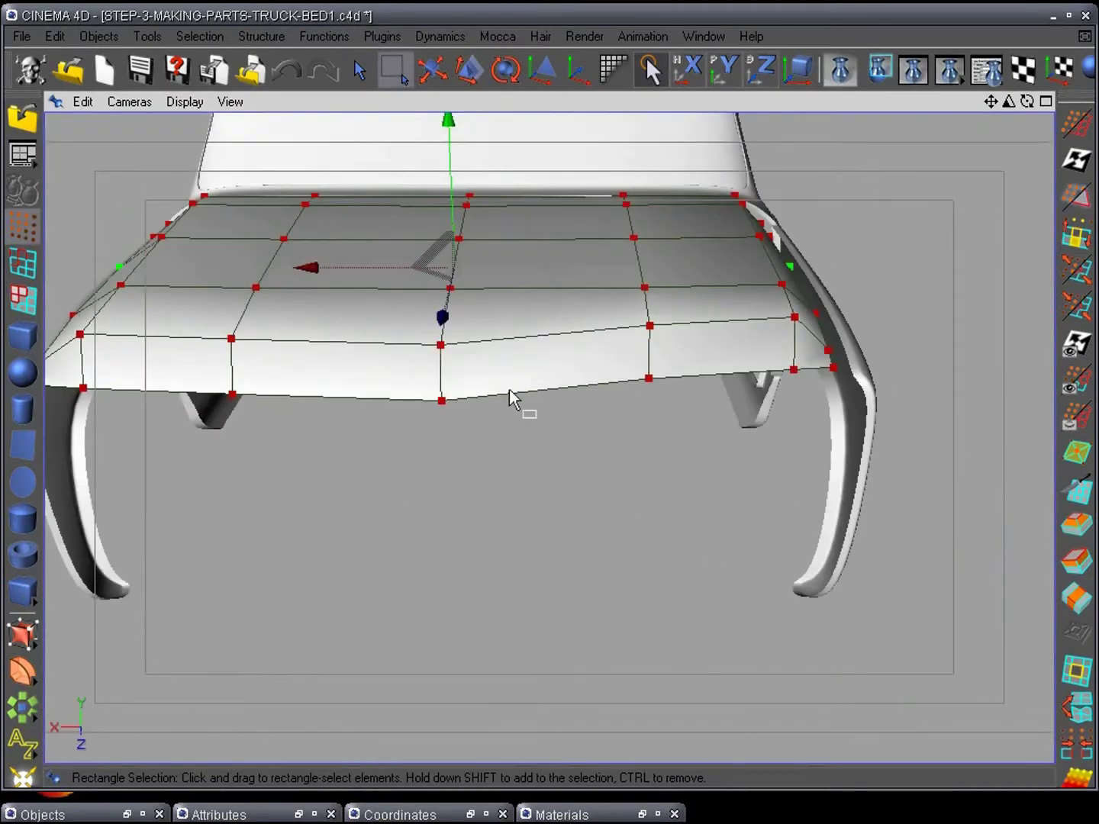
left_click_drag(511, 388, 333, 505, "alt")
scroll(333, 504, "down", 2)
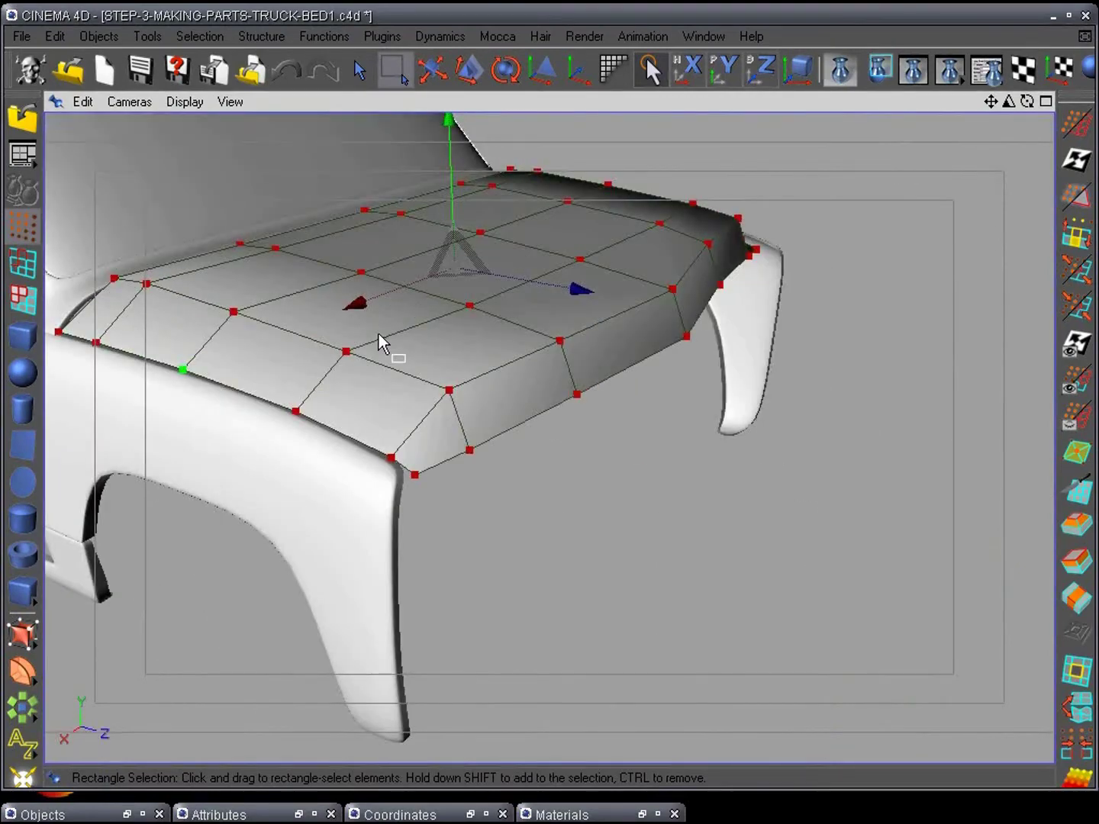
left_click_drag(379, 333, 274, 444, "alt")
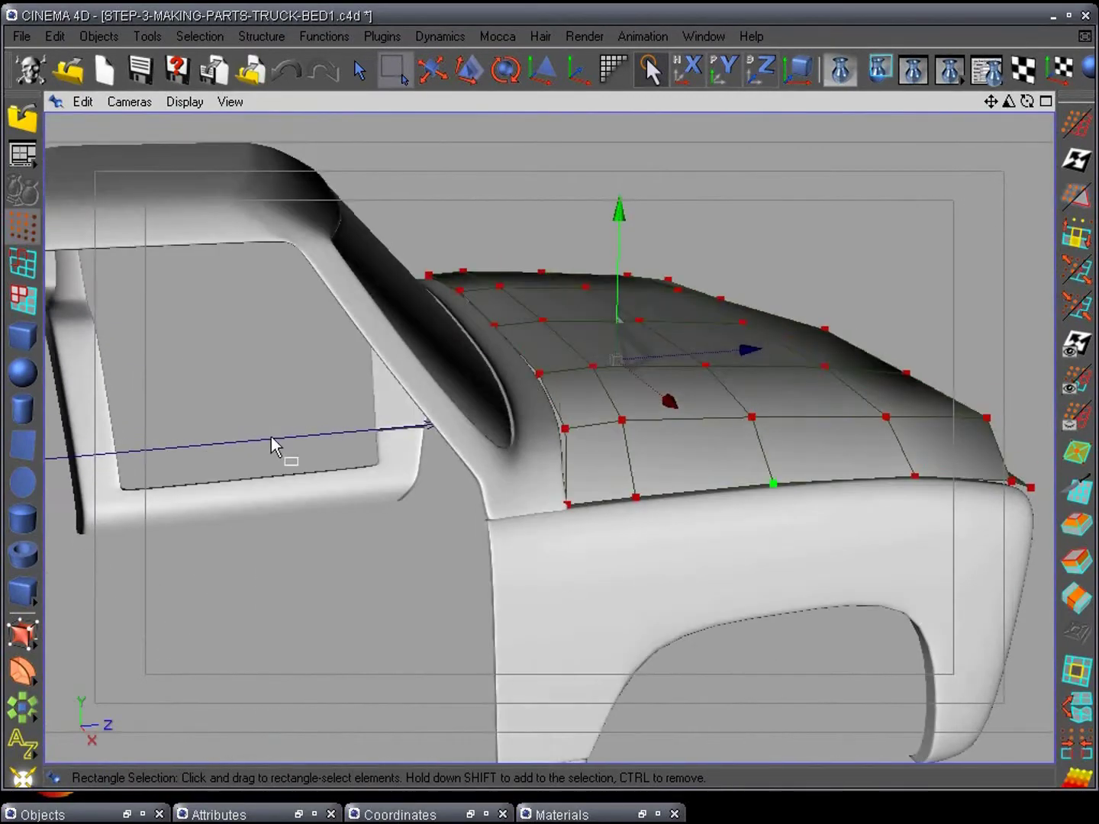
left_click_drag(564, 441, 553, 538, "alt")
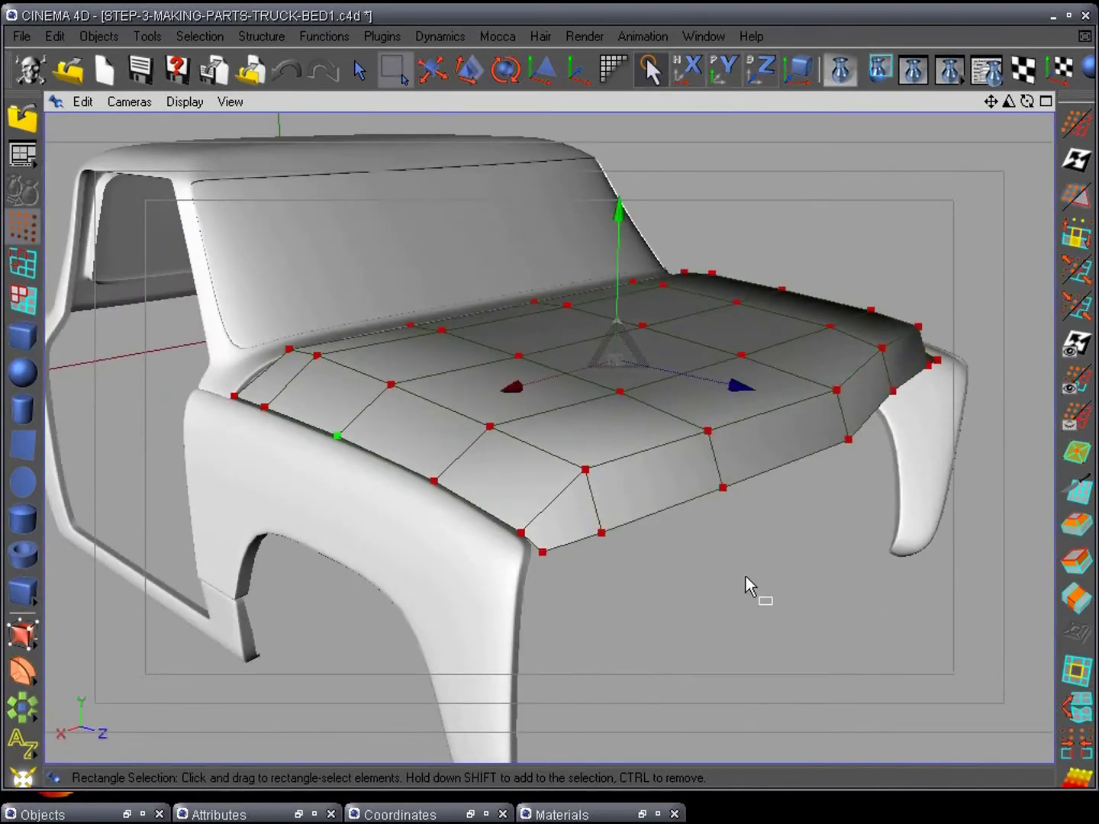
scroll(731, 568, "up", 5)
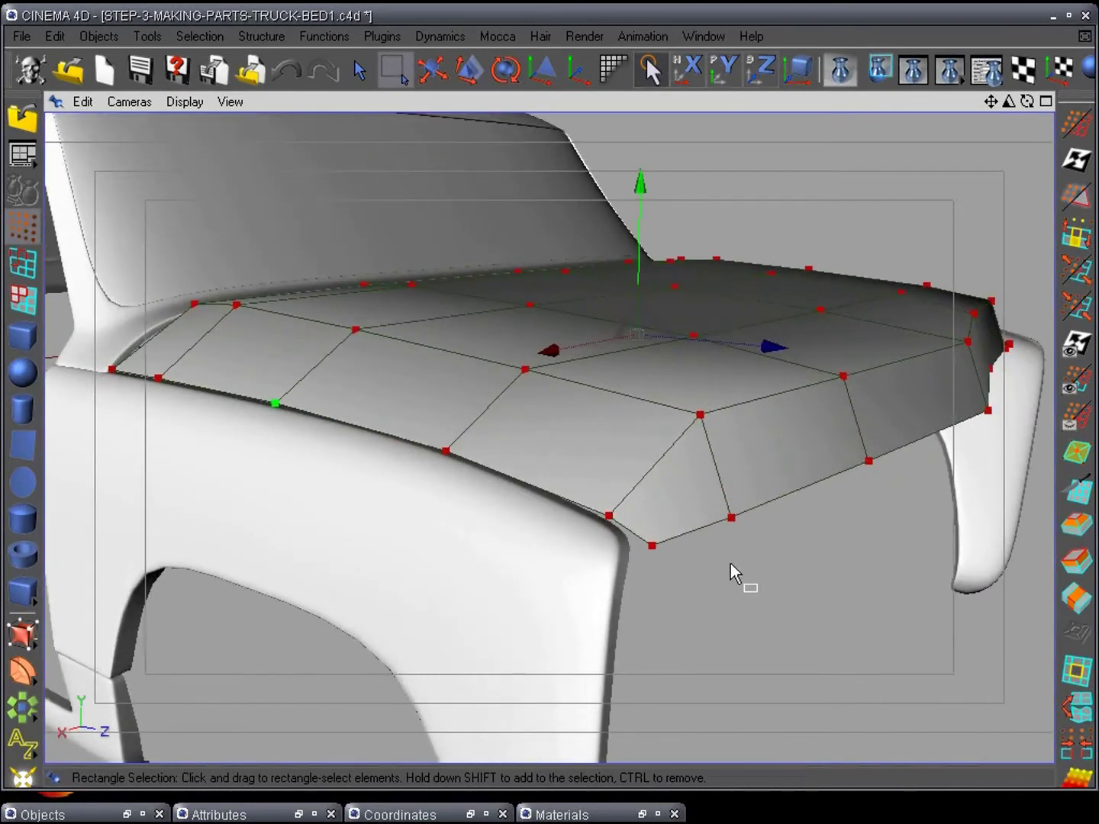
key("F3")
middle_click_drag(731, 562, 615, 373, "alt")
scroll(596, 457, "down", 1)
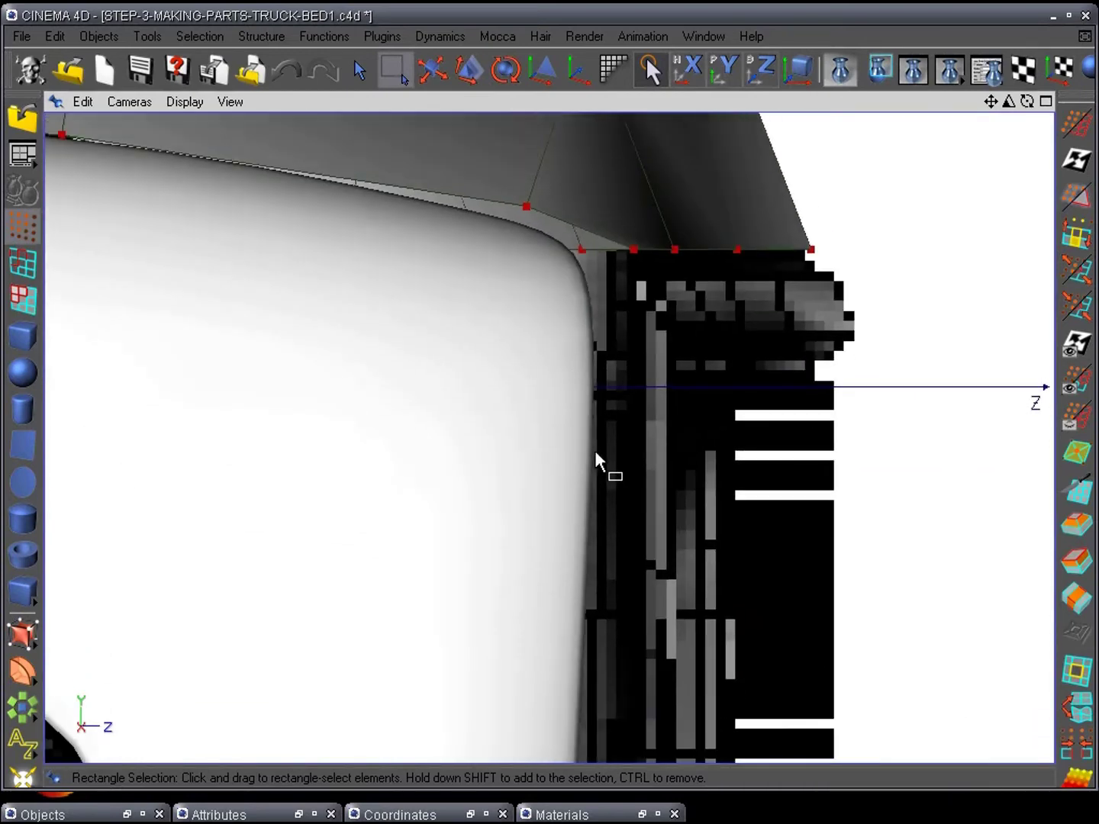
scroll(595, 454, "down", 1)
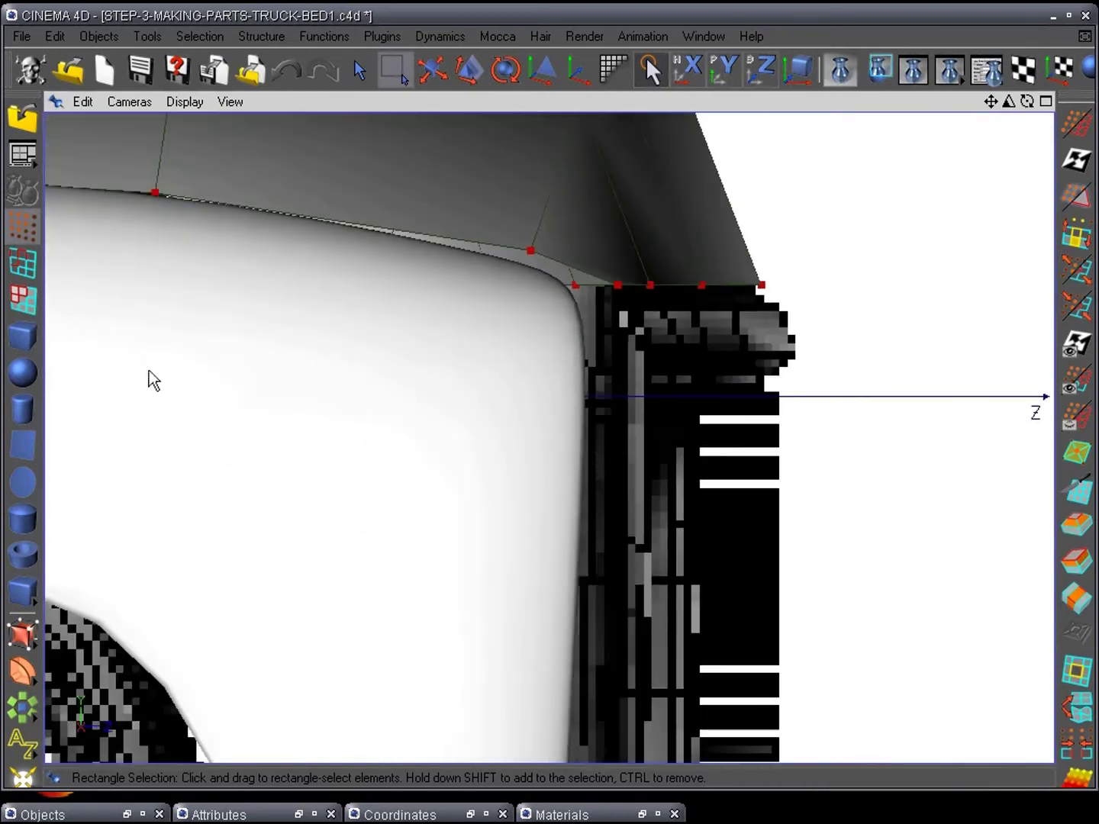
Step: Select SIDE-PANEL and move the points at the fender's upper front corner forward along Z toward the grille
left_click(124, 815)
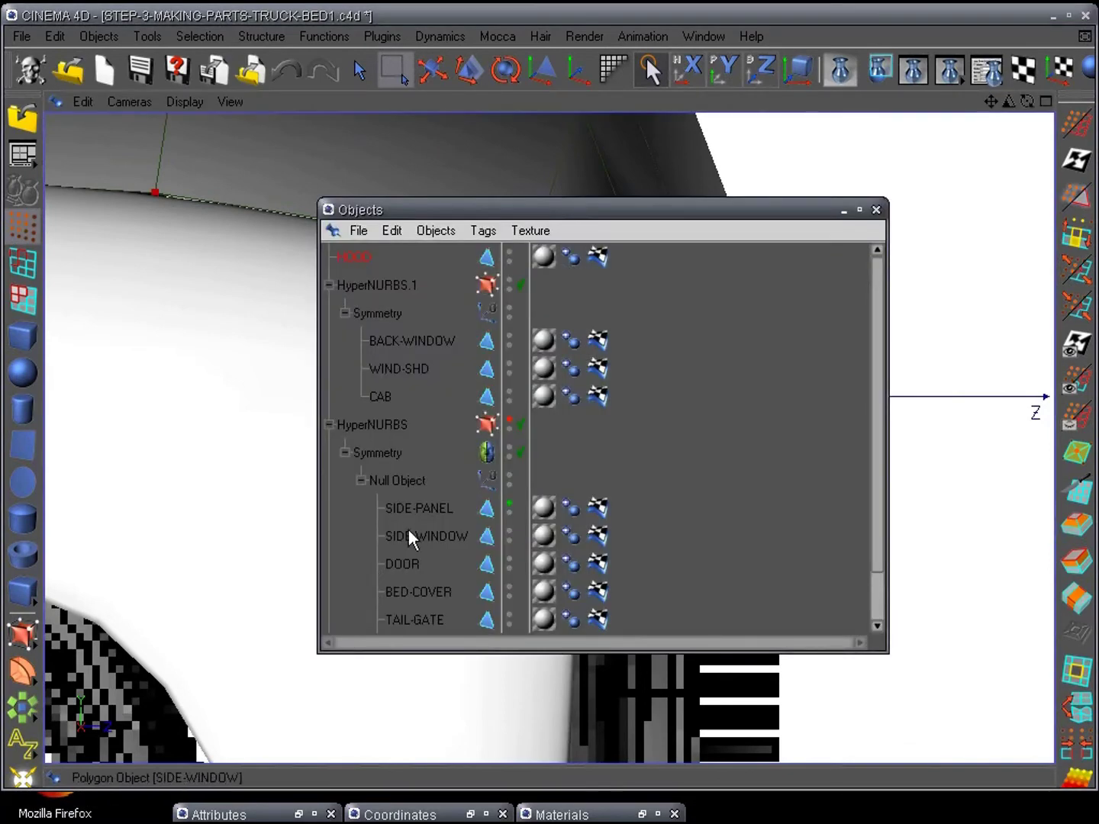
left_click(412, 507)
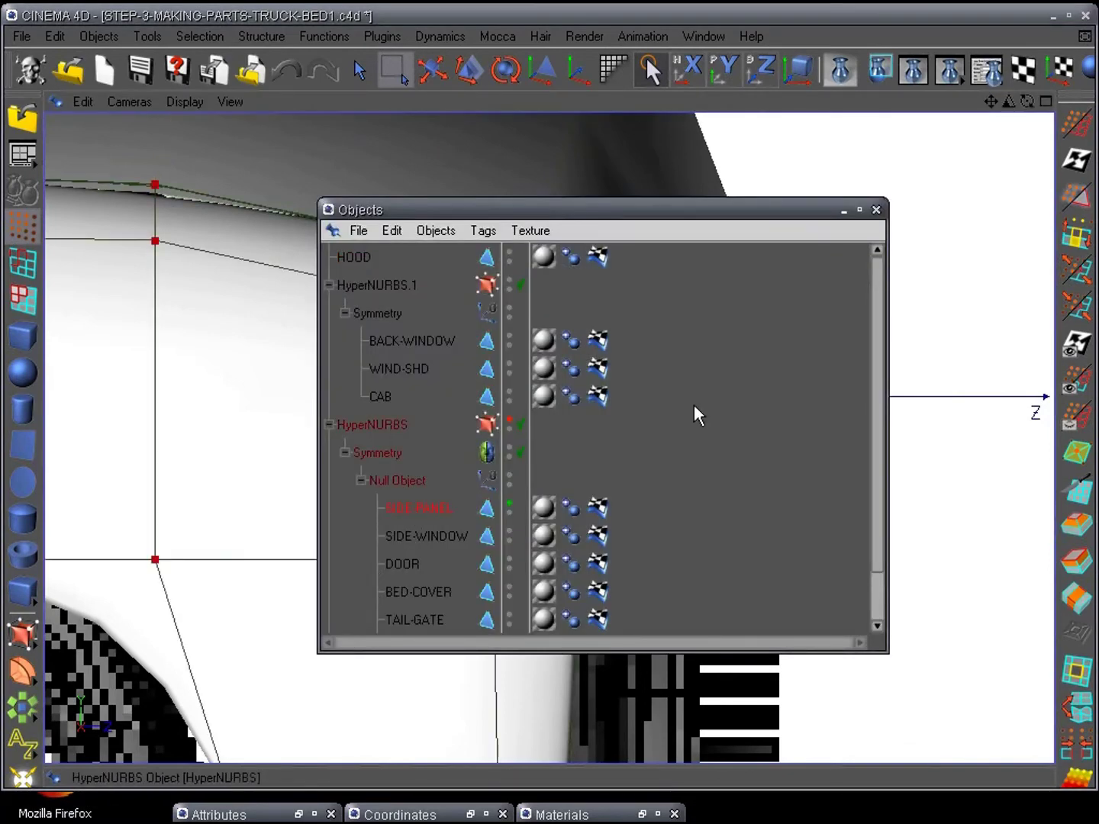
left_click(841, 213)
middle_click_drag(748, 558, 768, 561, "alt")
scroll(769, 562, "up", 3)
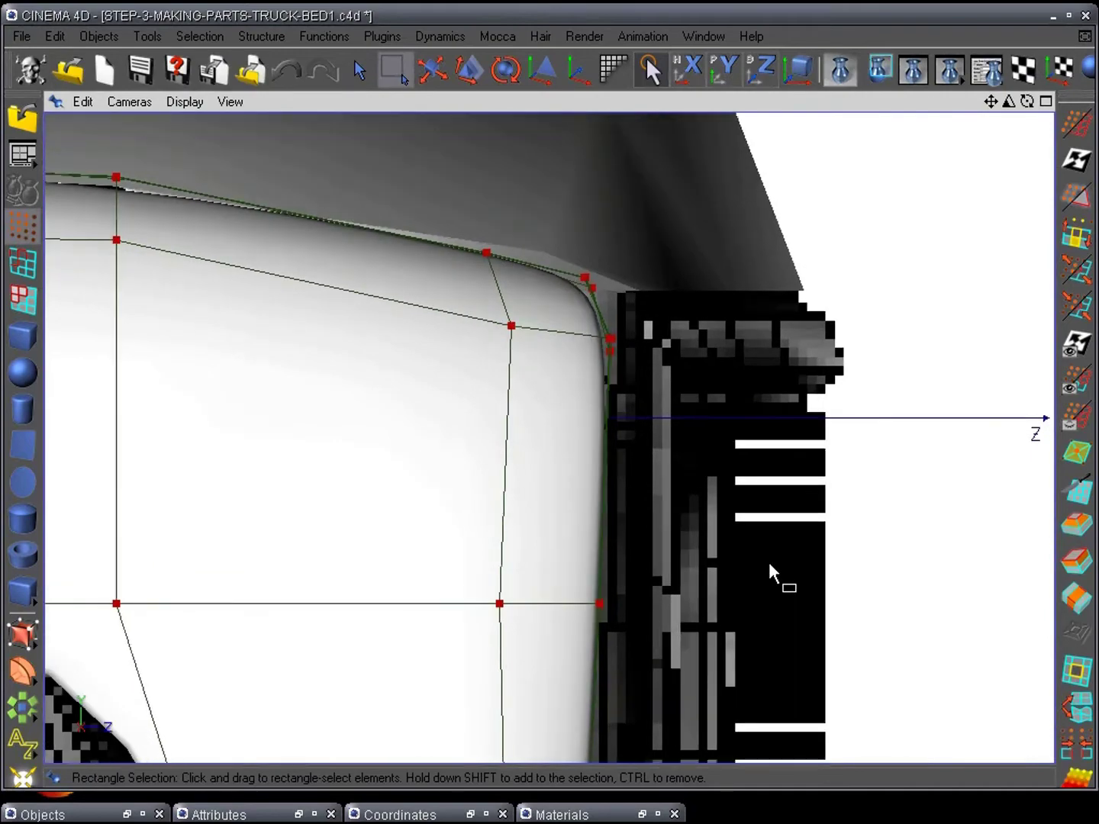
middle_click_drag(724, 471, 704, 243, "alt")
scroll(732, 259, "down", 4)
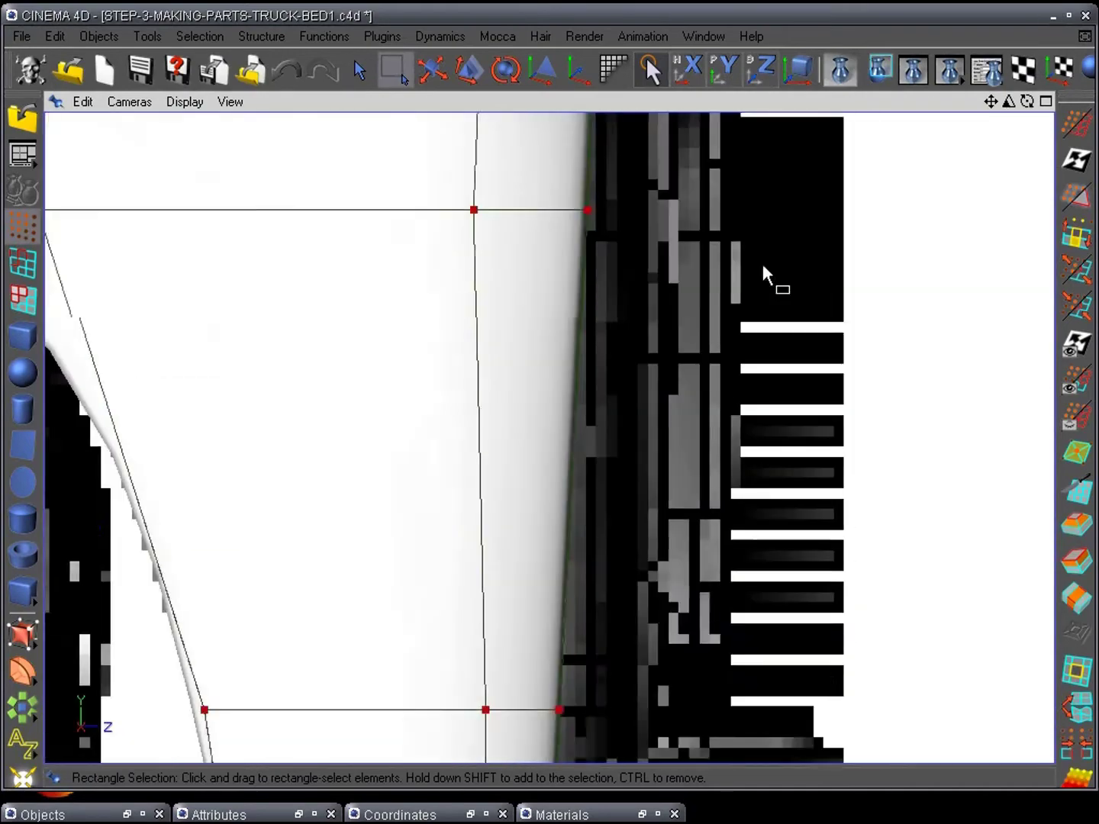
middle_click_drag(786, 386, 771, 452, "alt")
scroll(774, 457, "up", 2)
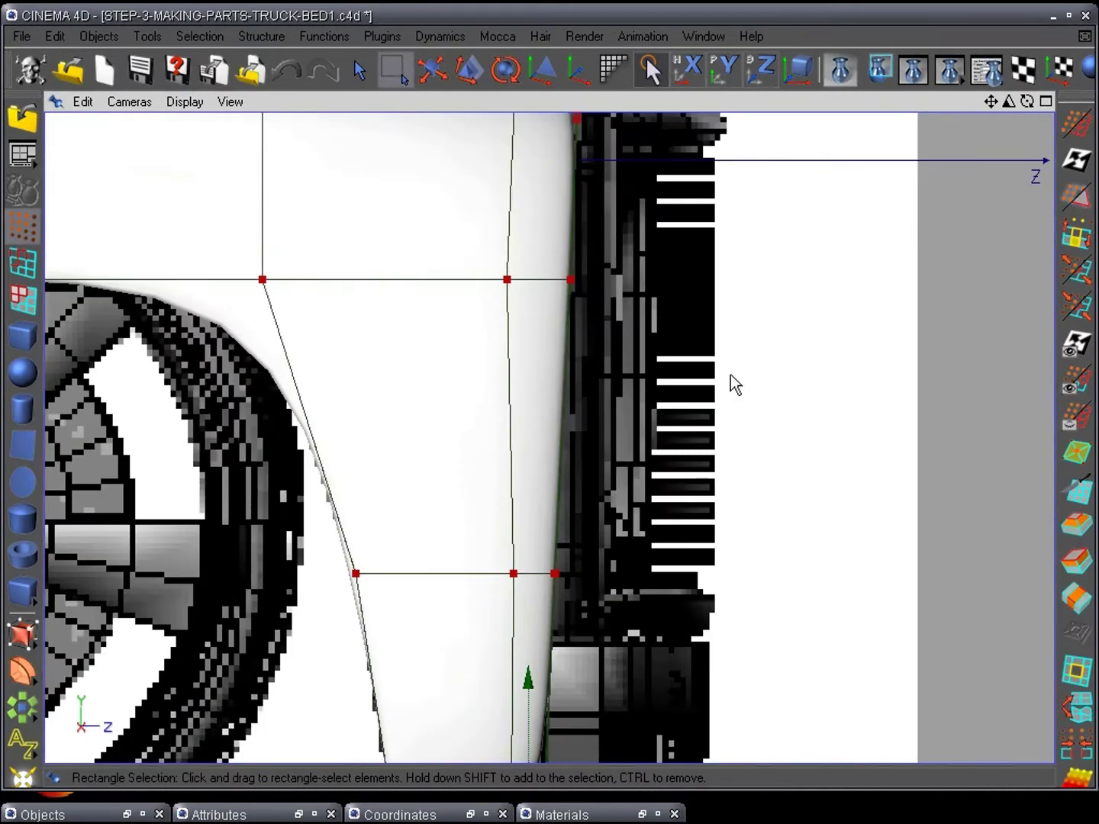
middle_click_drag(731, 386, 736, 558, "alt")
scroll(621, 321, "up", 2)
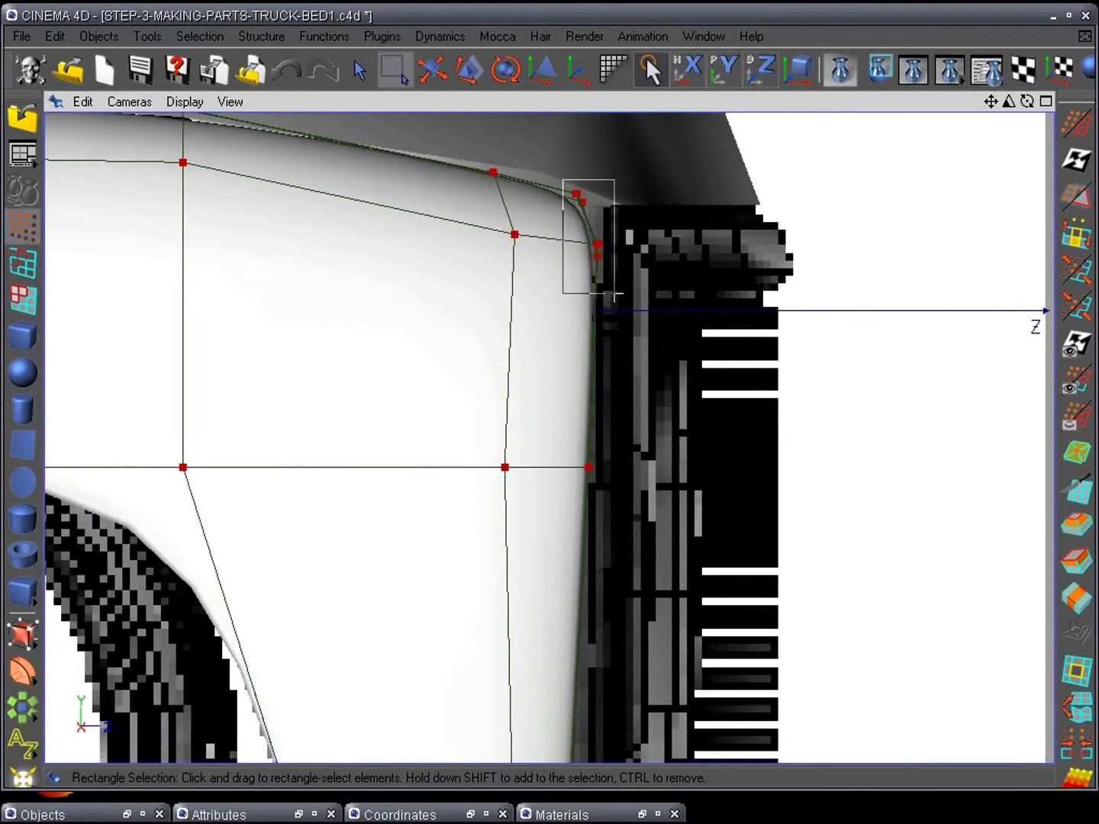
left_click_drag(615, 294, 615, 294)
left_click_drag(722, 231, 732, 225)
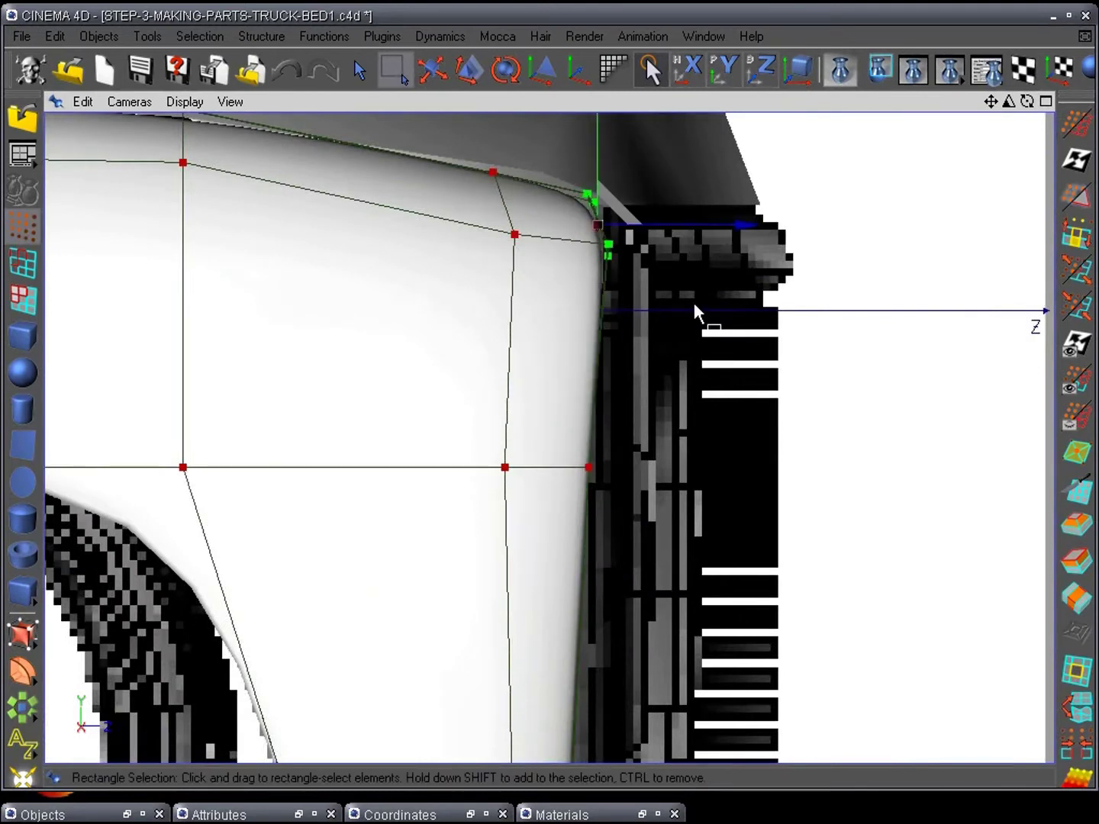
Step: Move the next two rows of front-edge fender points below the upper corner forward along Z
left_click_drag(646, 519, 648, 519)
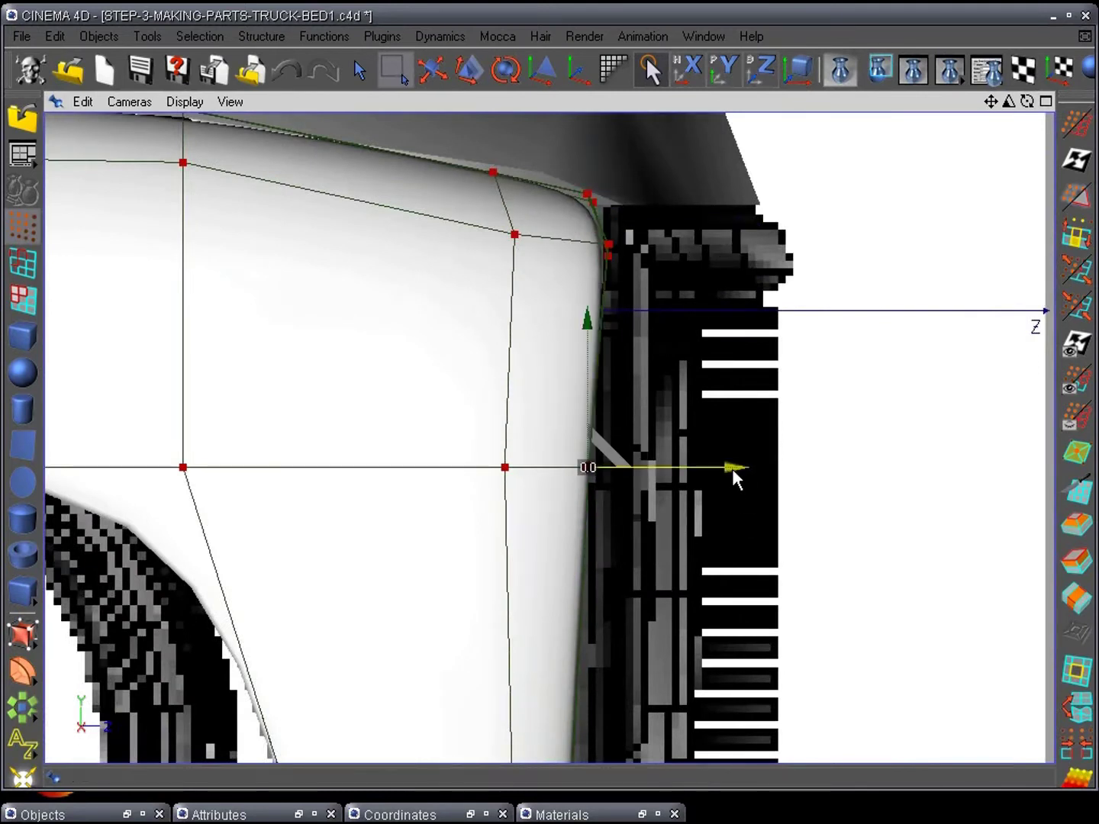
left_click_drag(732, 469, 743, 470)
middle_click_drag(806, 499, 814, 231, "alt")
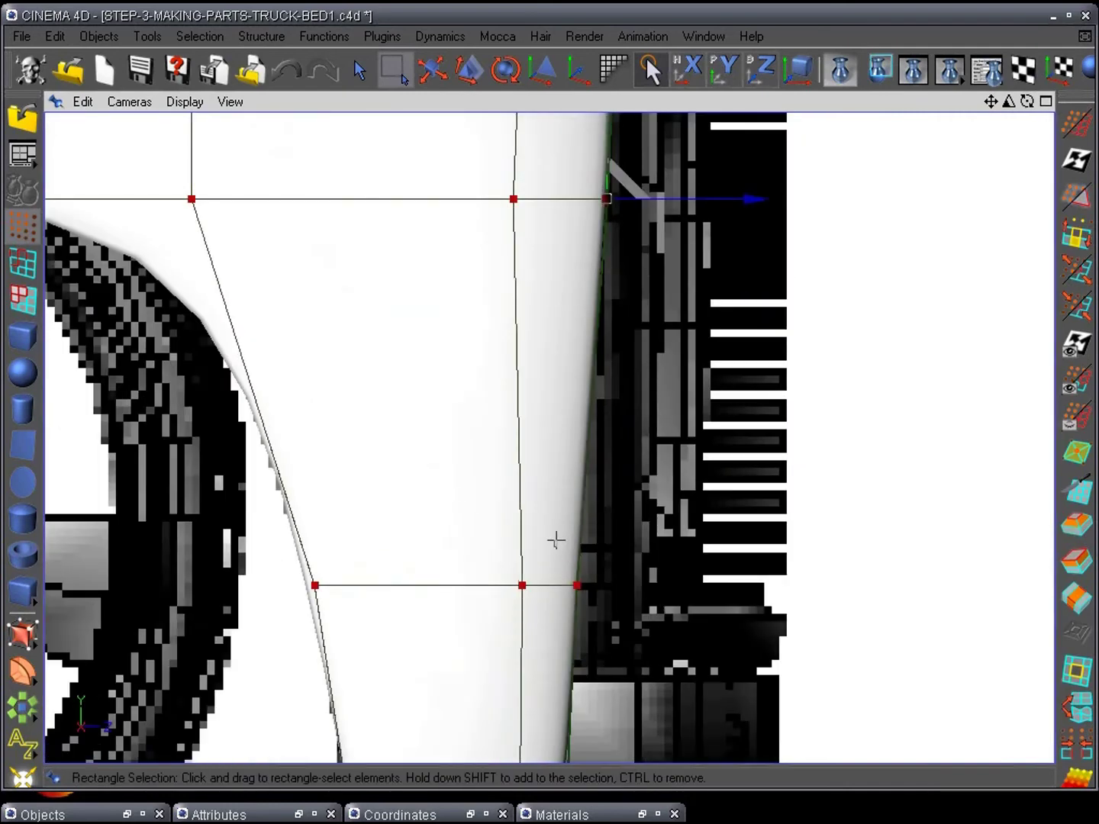
left_click_drag(556, 541, 603, 611)
left_click_drag(726, 580, 737, 585)
Step: Move the points at the fender's lower front corner forward along Z, toward the bumper
middle_click_drag(736, 585, 762, 272, "alt")
left_click_drag(564, 657, 603, 694)
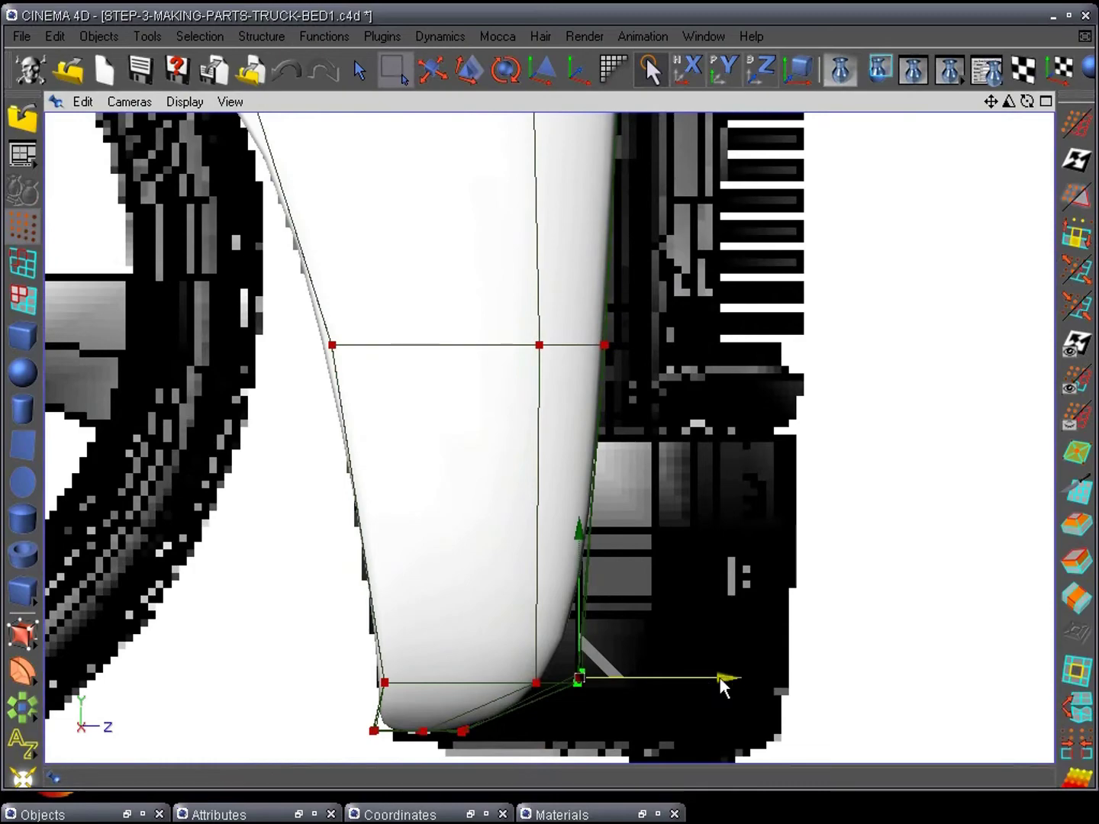
left_click_drag(720, 678, 738, 677)
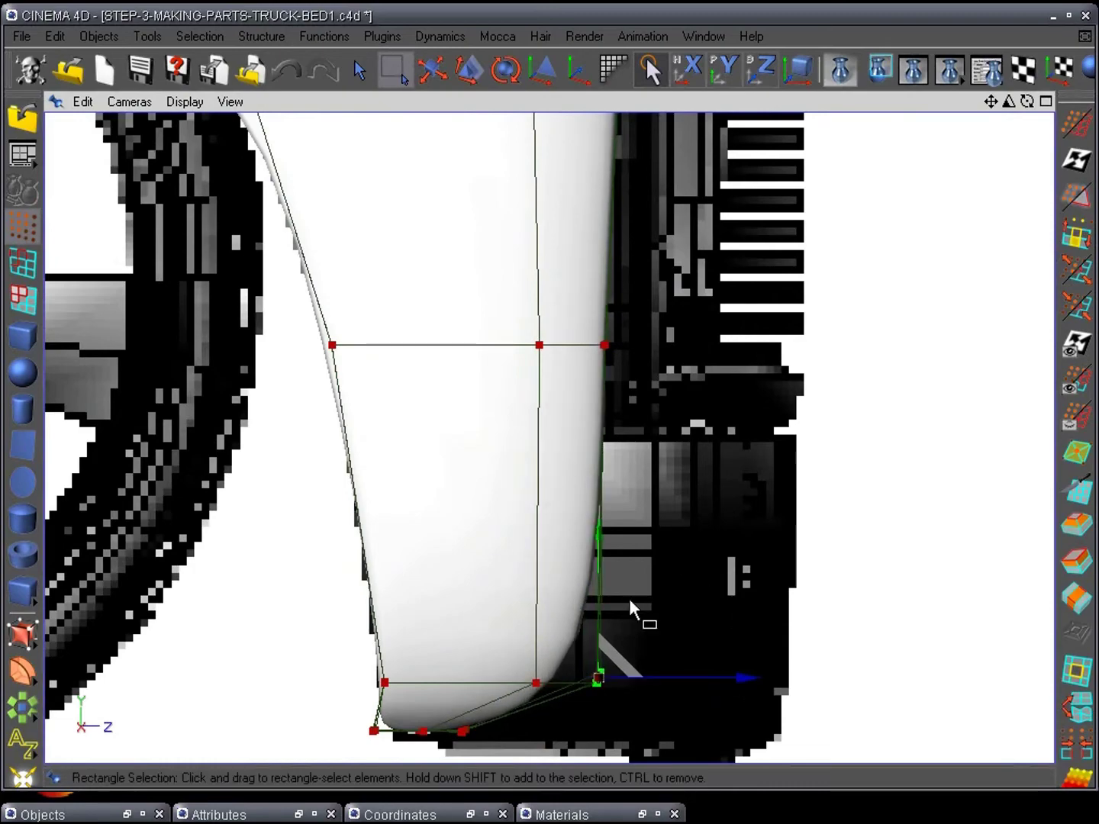
Step: In the perspective view, move the fender's topmost front-corner points forward along Z toward the hood's corner and check the fit
key("F1")
left_click_drag(477, 565, 484, 403, "alt")
middle_click_drag(484, 403, 602, 457, "alt")
right_click_drag(601, 457, 615, 423, "alt")
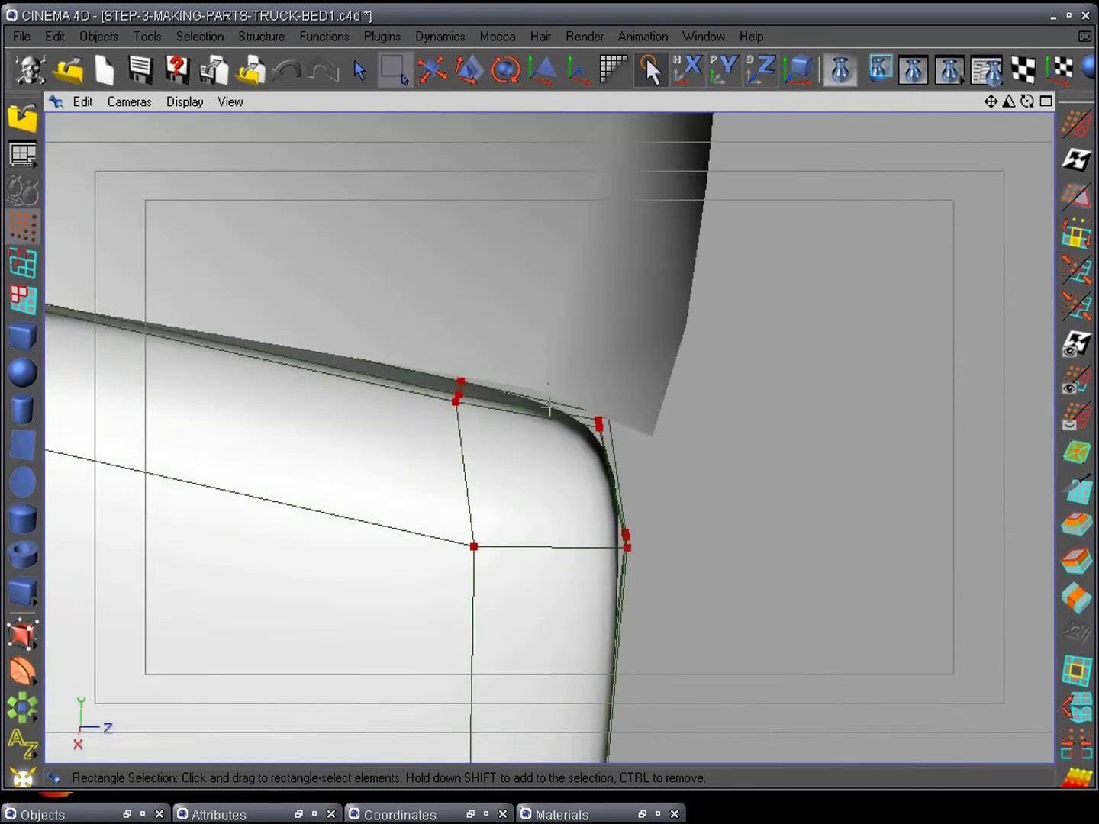
left_click_drag(550, 409, 656, 472)
left_click_drag(717, 437, 766, 439)
left_click_drag(632, 518, 847, 542, "alt")
left_click_drag(395, 391, 754, 583, "alt")
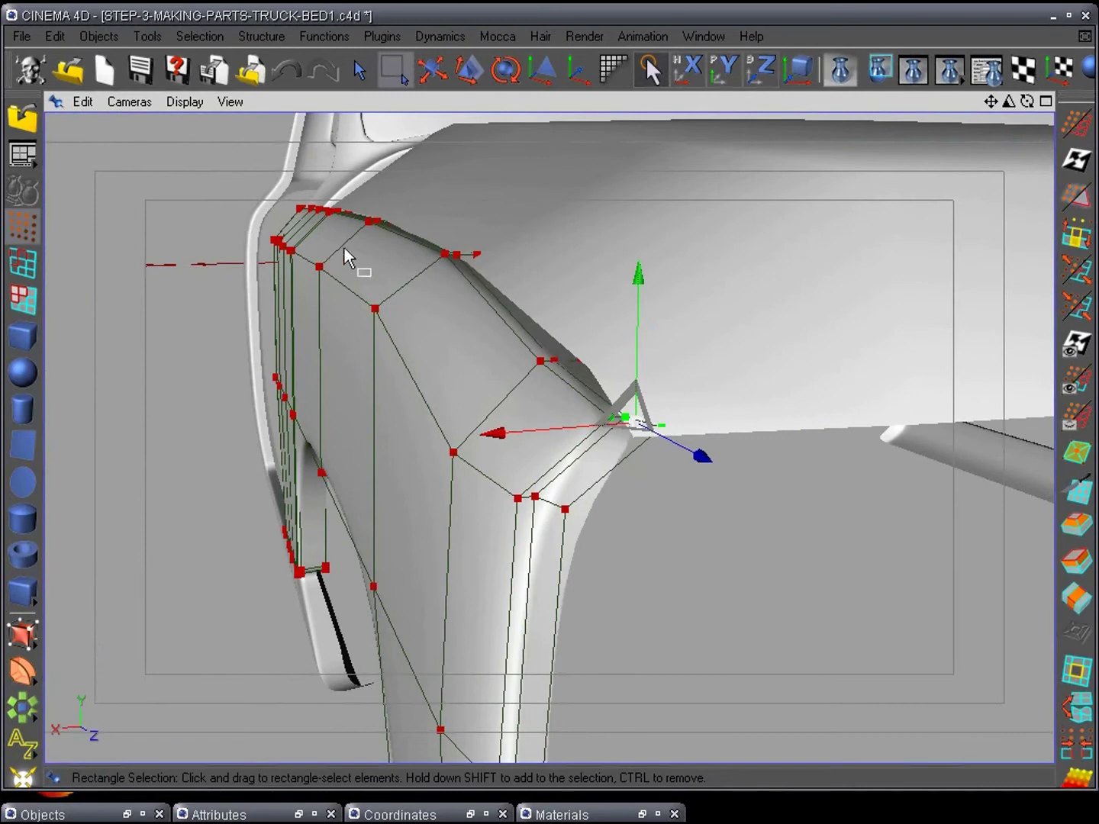
left_click_drag(584, 436, 683, 392, "alt")
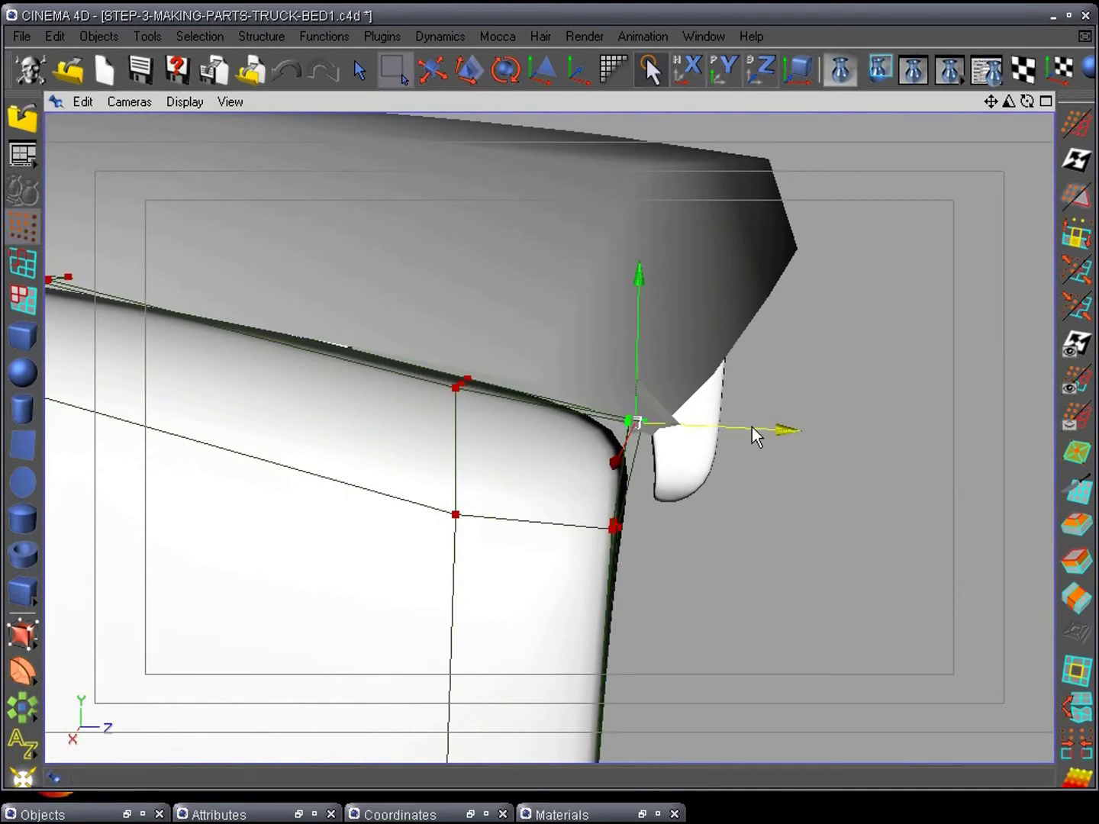
Step: Move the fender's topmost front-corner points and the row below slightly forward along Z, checking the front edge in side view
left_click_drag(783, 427, 791, 429)
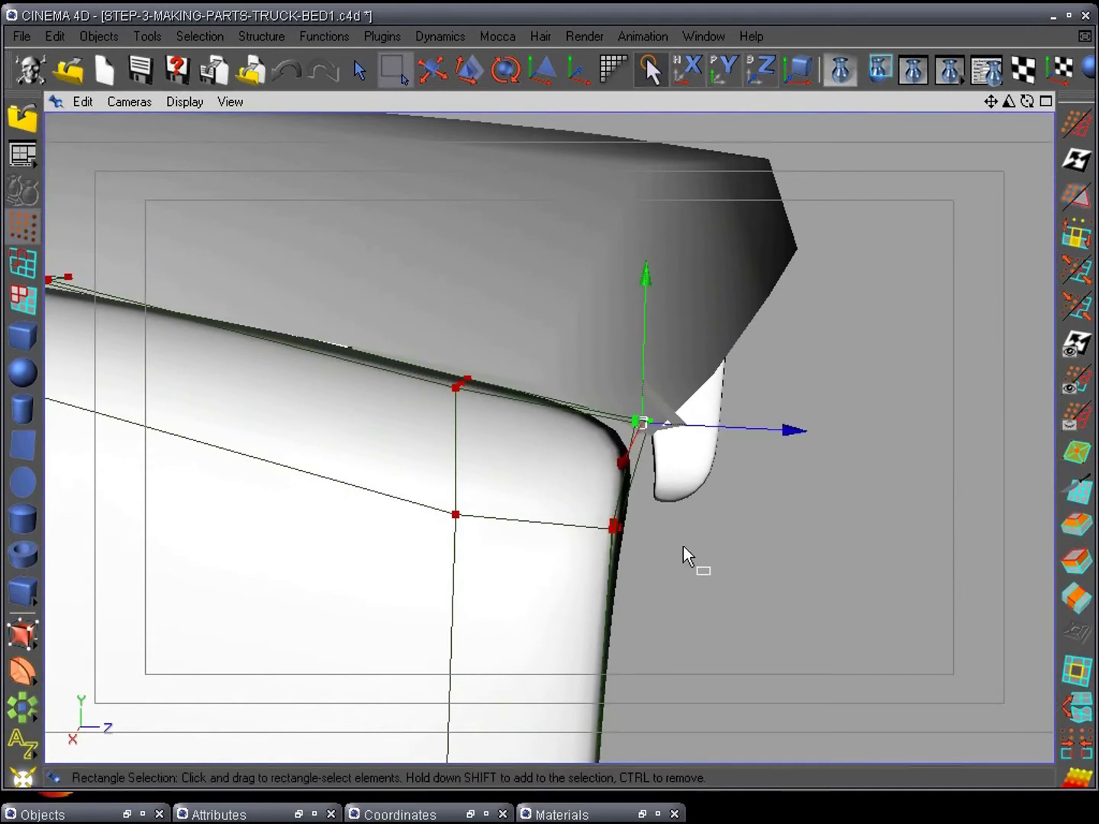
left_click_drag(684, 547, 591, 533, "alt")
left_click(633, 514)
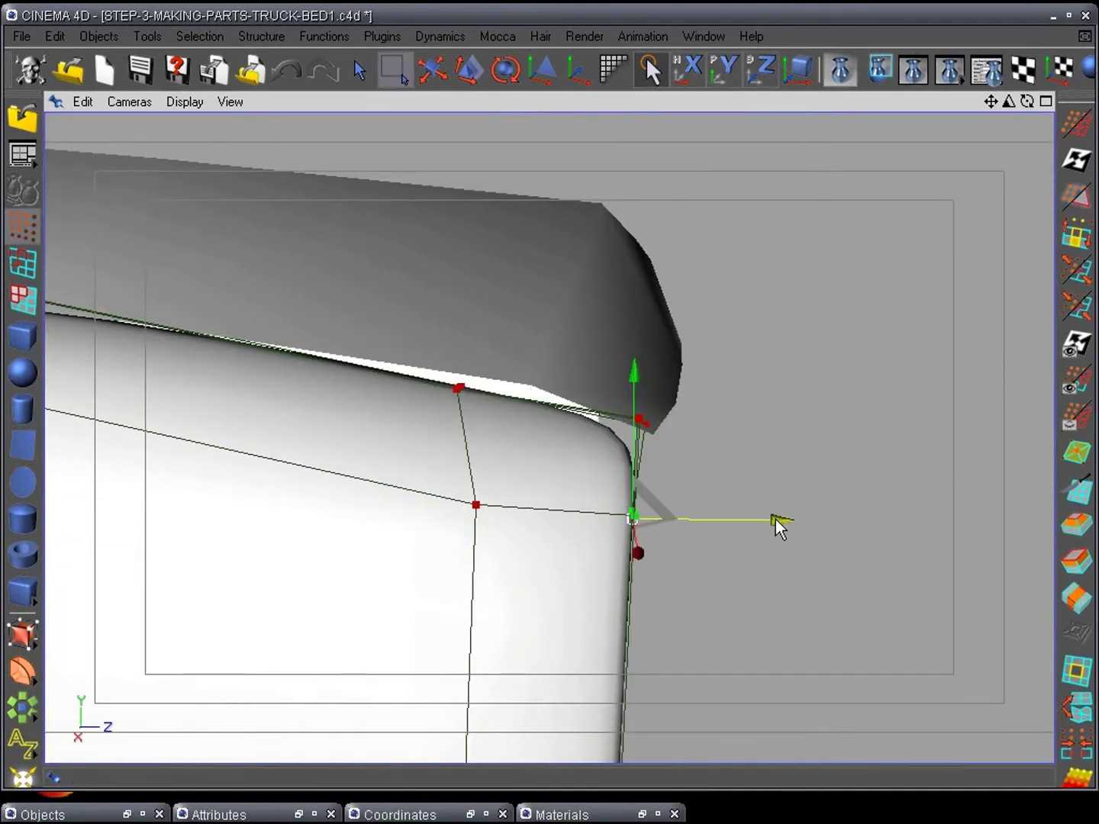
left_click_drag(775, 518, 780, 524)
key("F3")
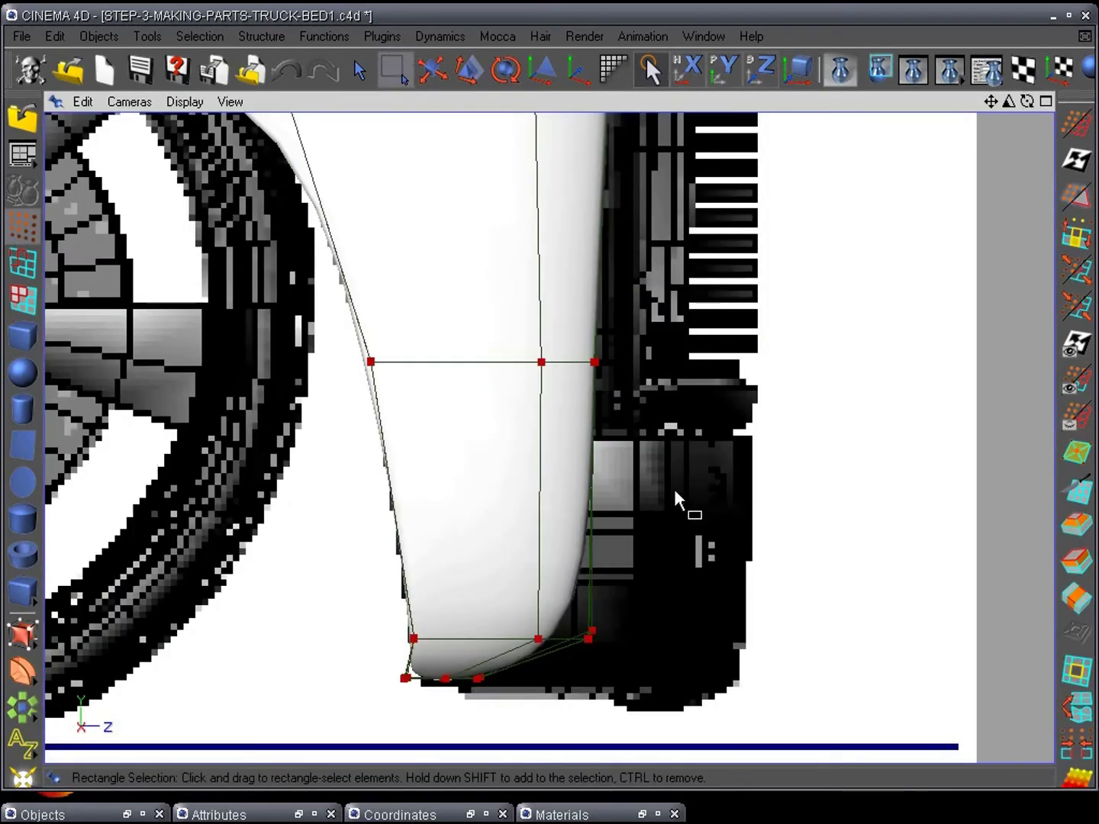
scroll(706, 509, "up", 2)
middle_click_drag(760, 320, 765, 467, "alt")
scroll(778, 528, "down", 4)
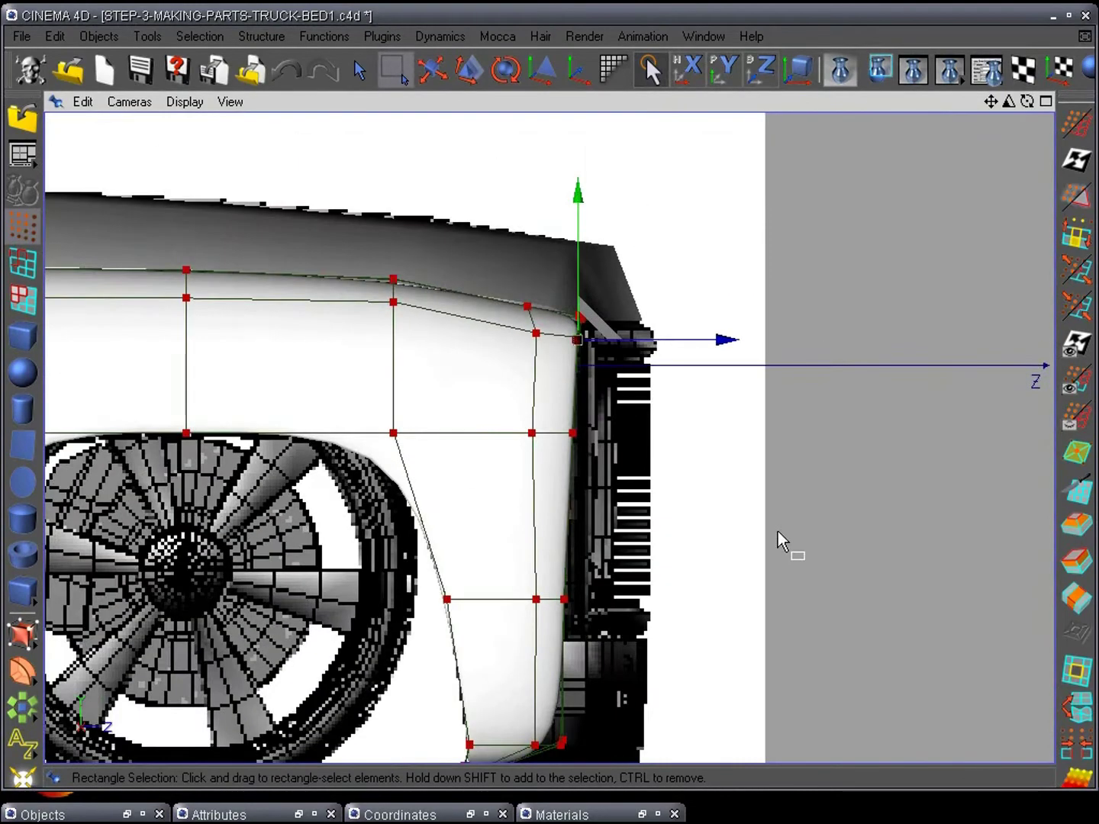
scroll(778, 531, "up", 5)
middle_click_drag(772, 415, 753, 570, "alt")
scroll(752, 568, "up", 3)
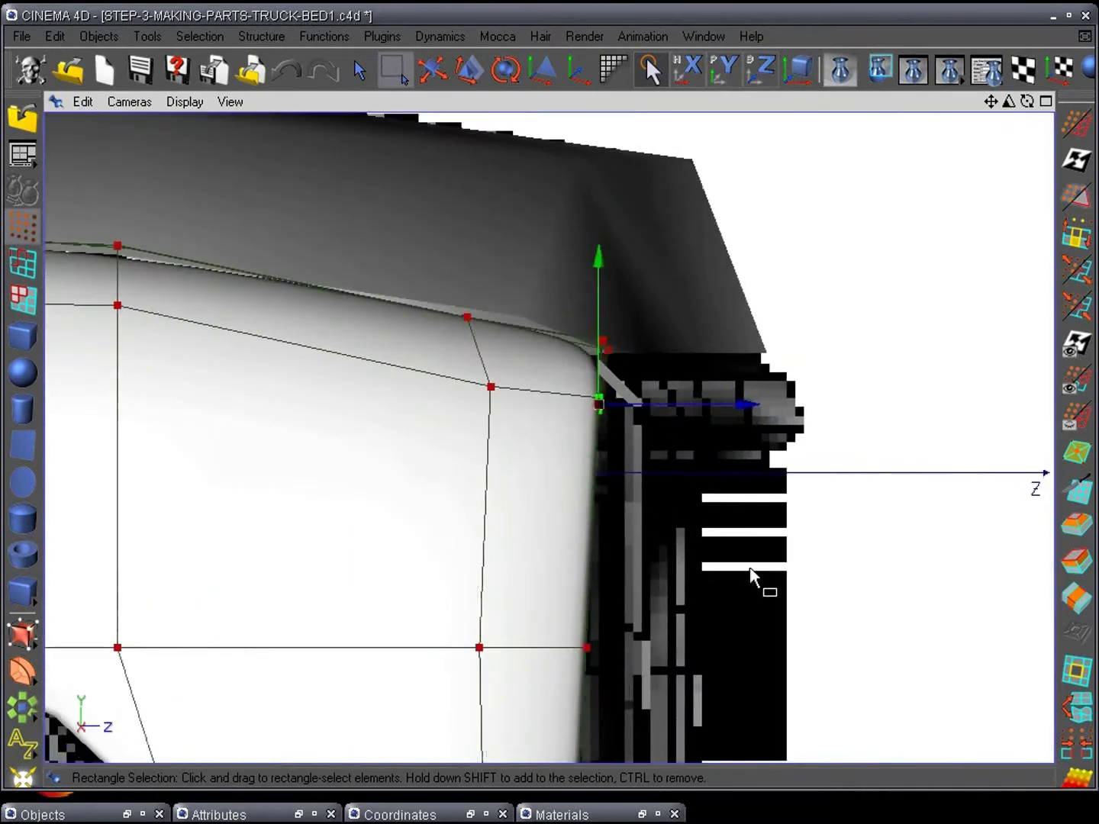
Step: Add a Knife loop cut along SIDE-PANEL just below the fender's upper edge, using Loop mode restricted to the selection
key("F1")
left_click_drag(662, 629, 838, 433, "alt")
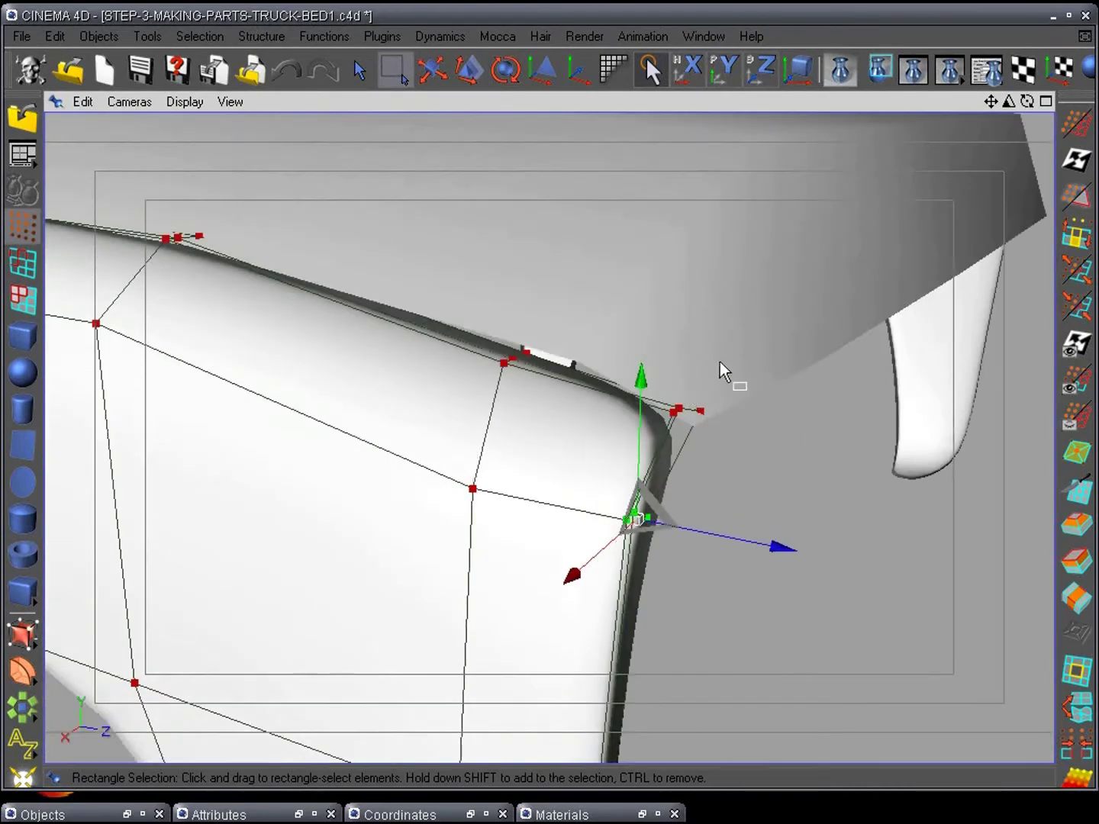
left_click_drag(719, 362, 733, 615, "alt")
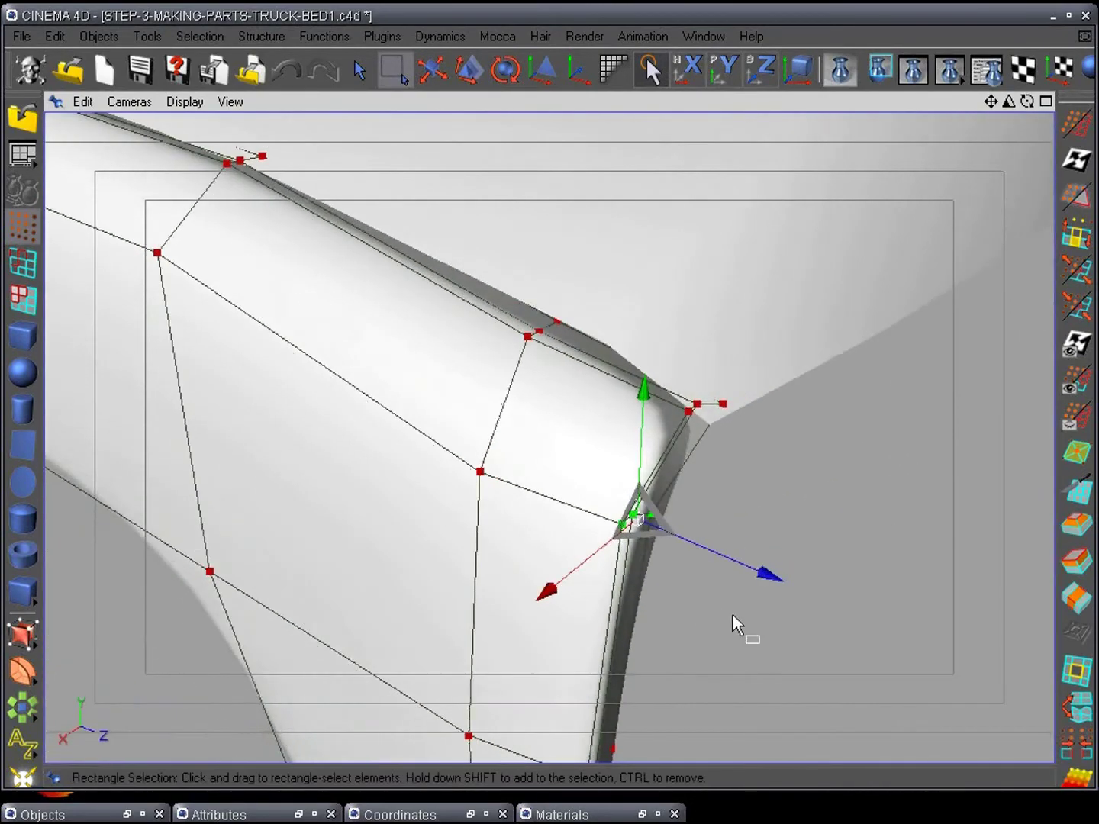
left_click(1078, 492)
middle_click_drag(808, 518, 602, 688, "alt")
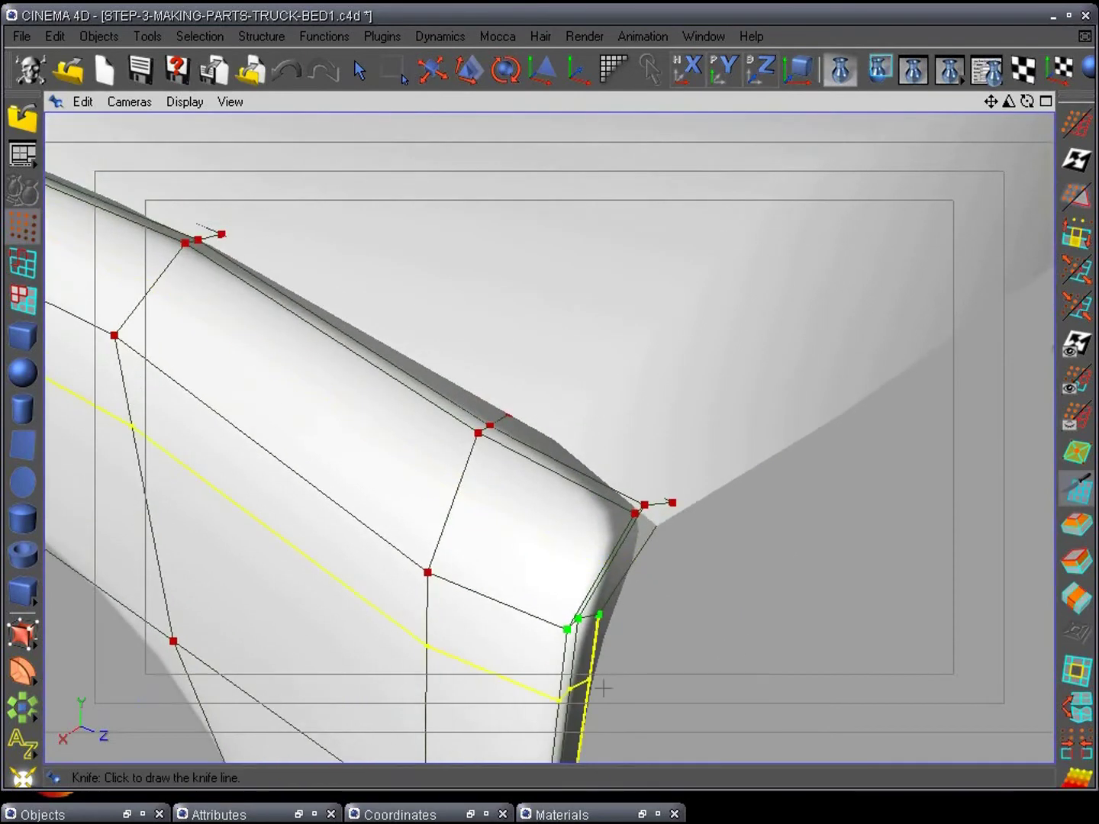
double_click(1081, 503)
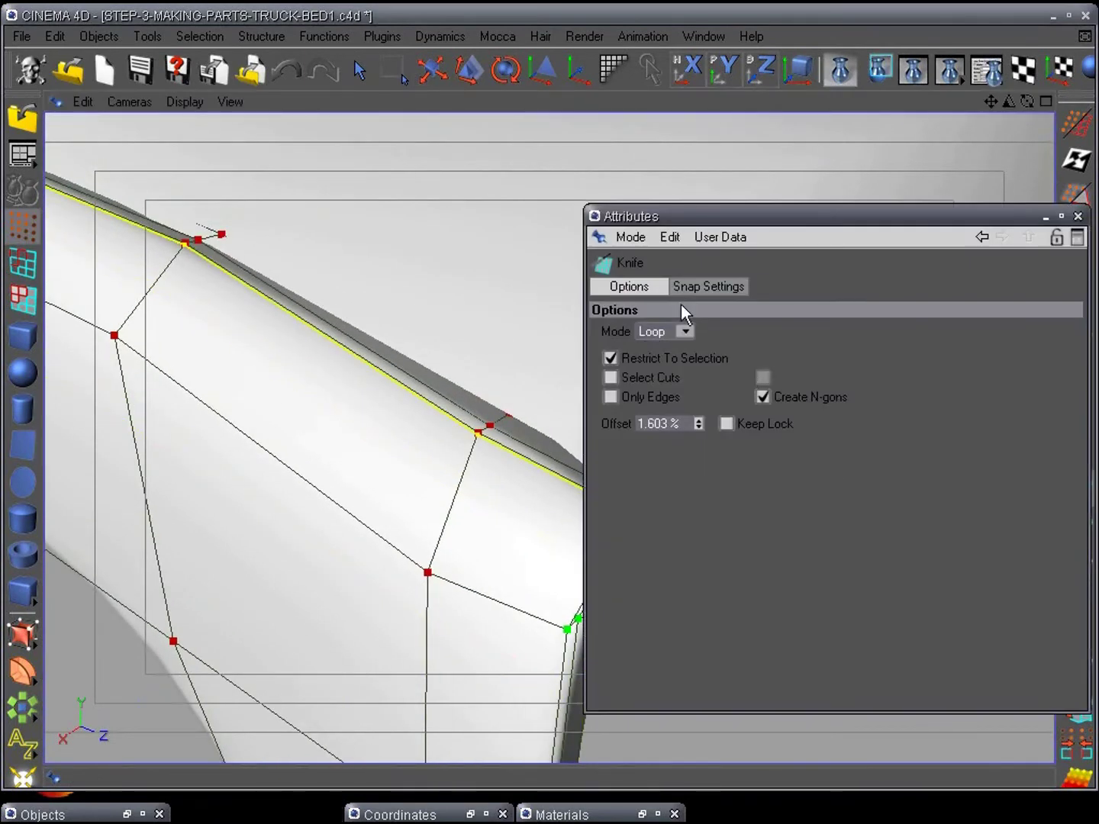
left_click(1045, 216)
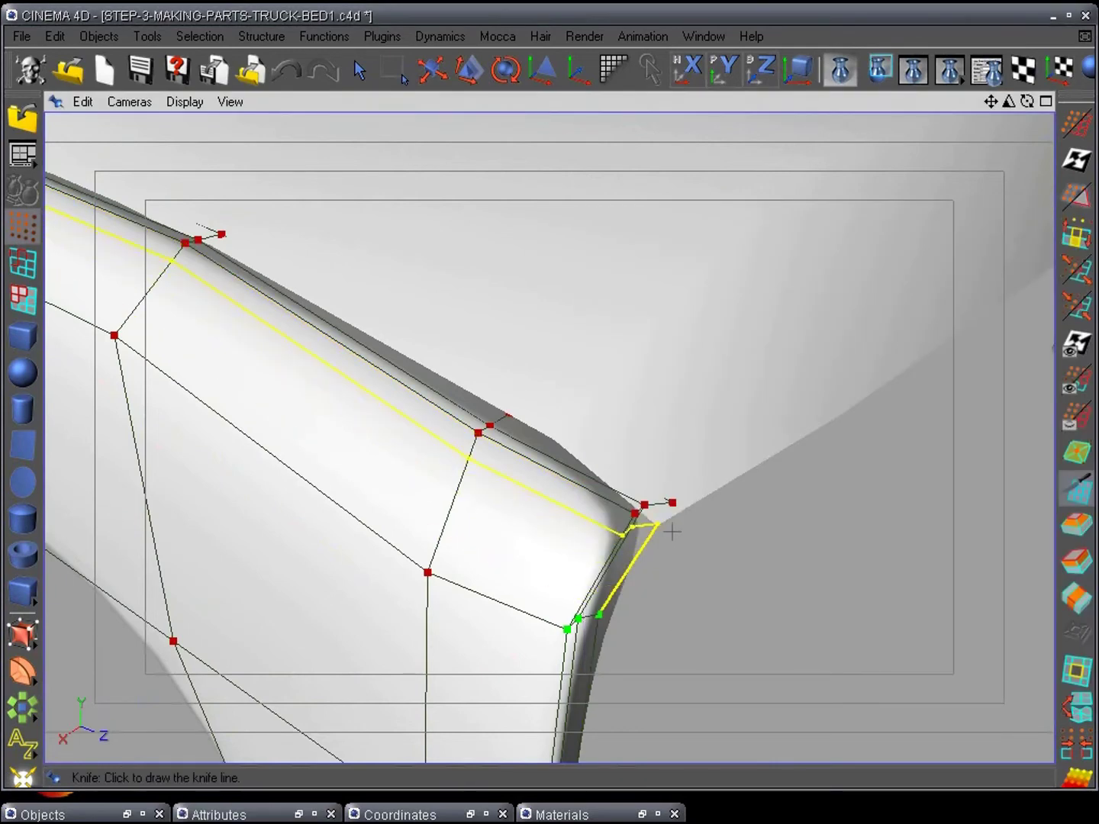
left_click_drag(672, 526, 381, 755, "alt")
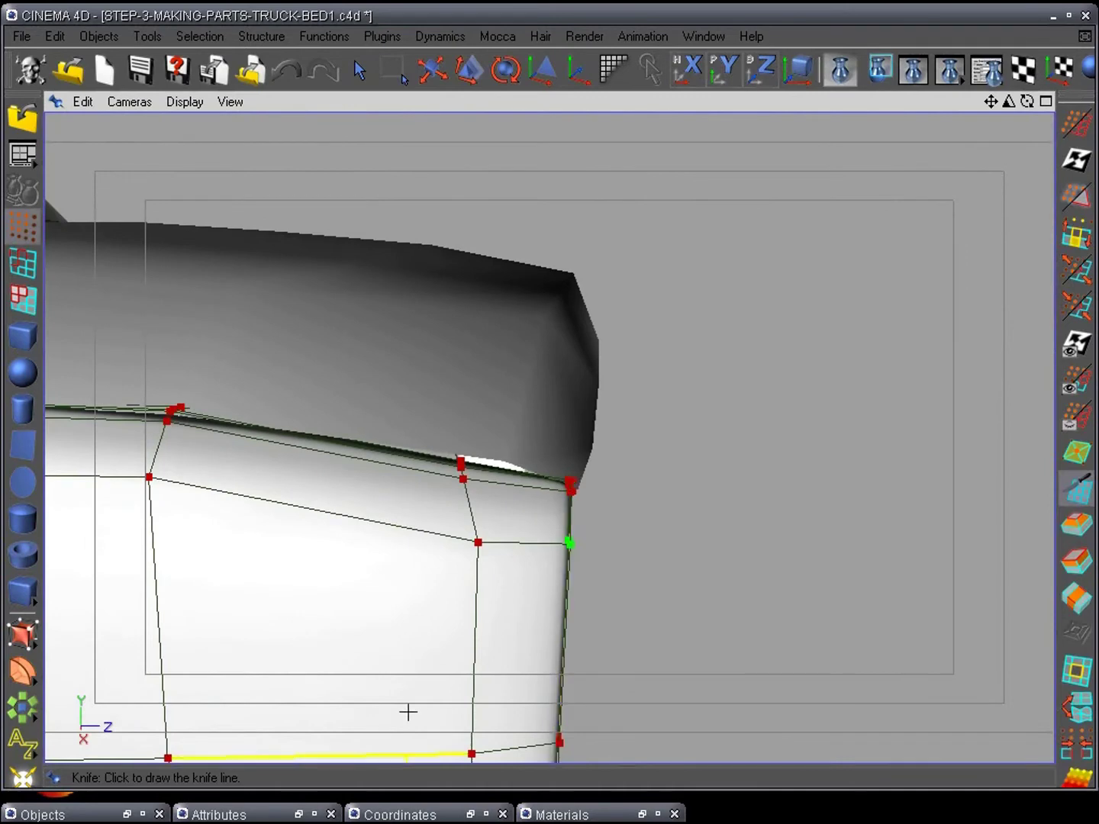
Step: In the side view, raise the fender's upper-edge points just behind the front corner and lower the front-corner points slightly
key("F3")
middle_click_drag(602, 529, 707, 647, "alt")
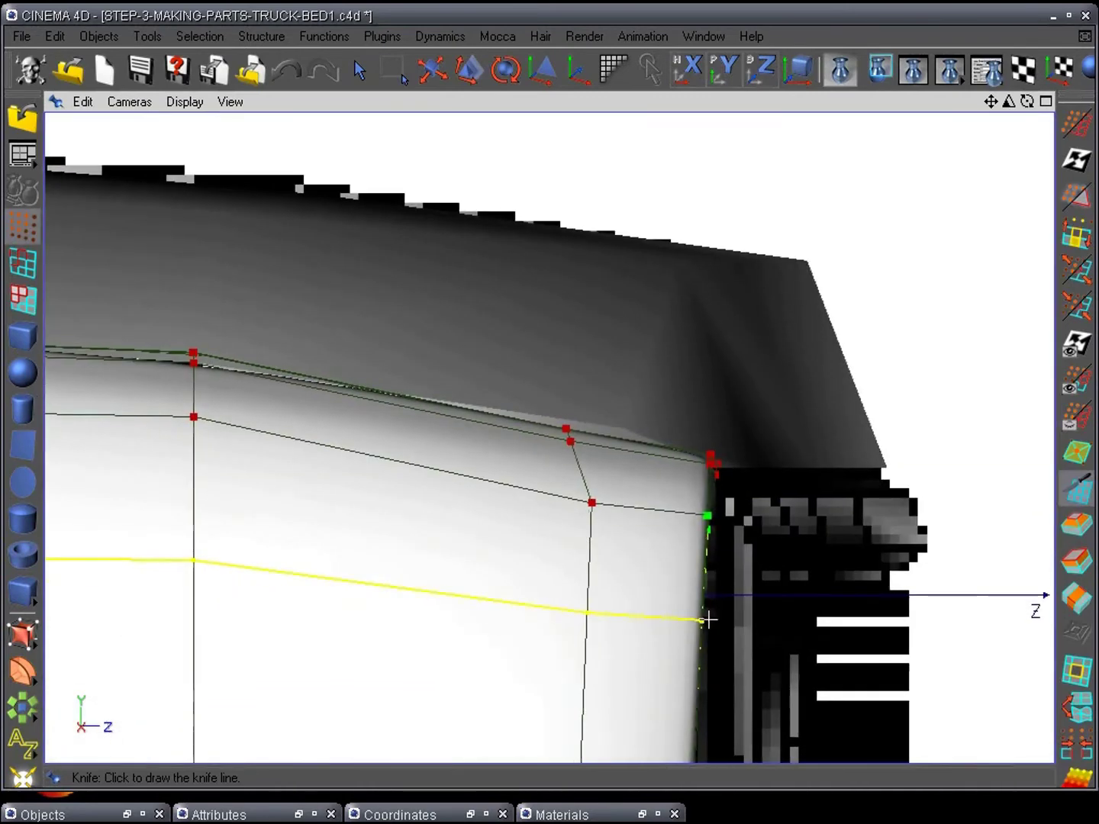
scroll(709, 621, "up", 2)
left_click(389, 69)
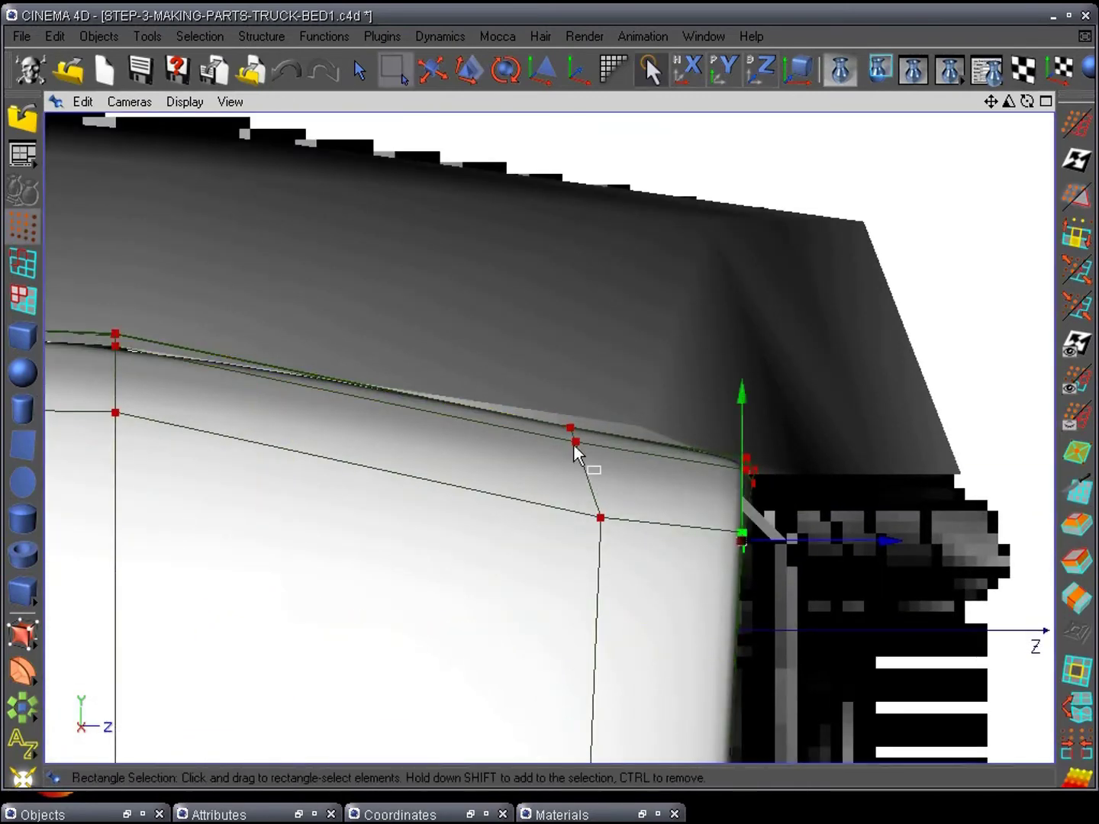
left_click_drag(638, 576, 638, 575)
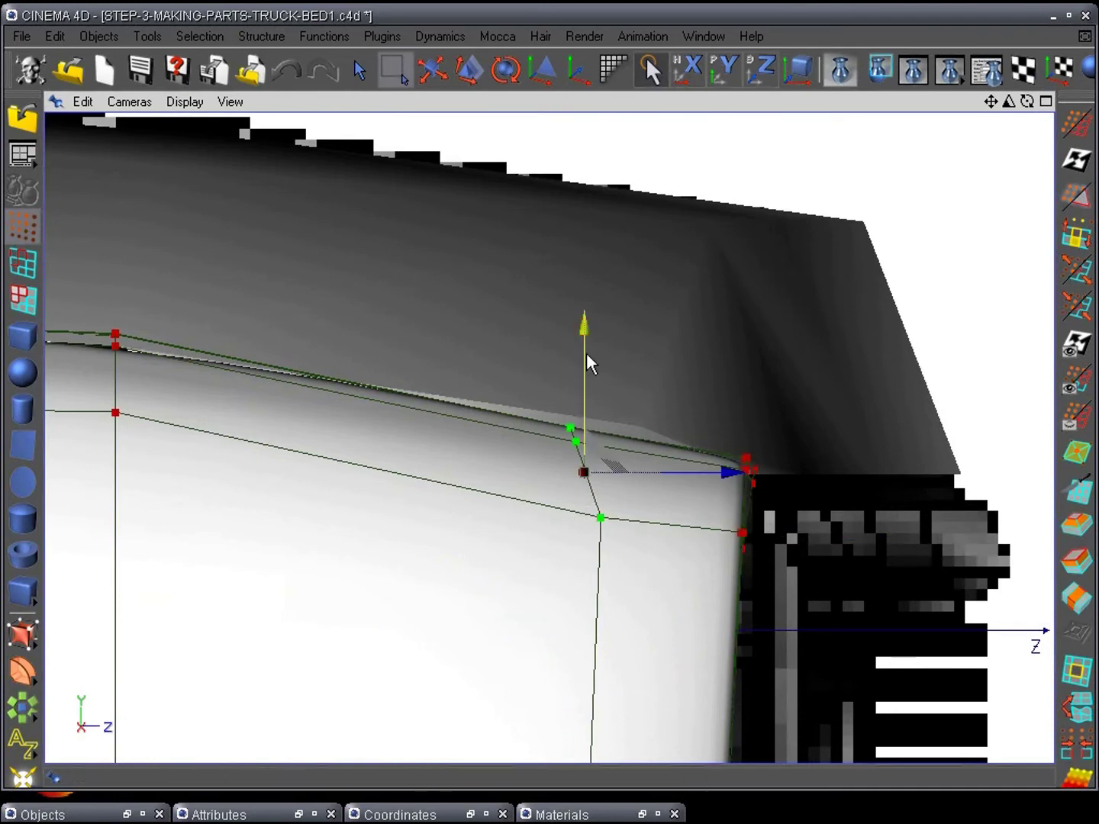
left_click_drag(588, 323, 589, 315)
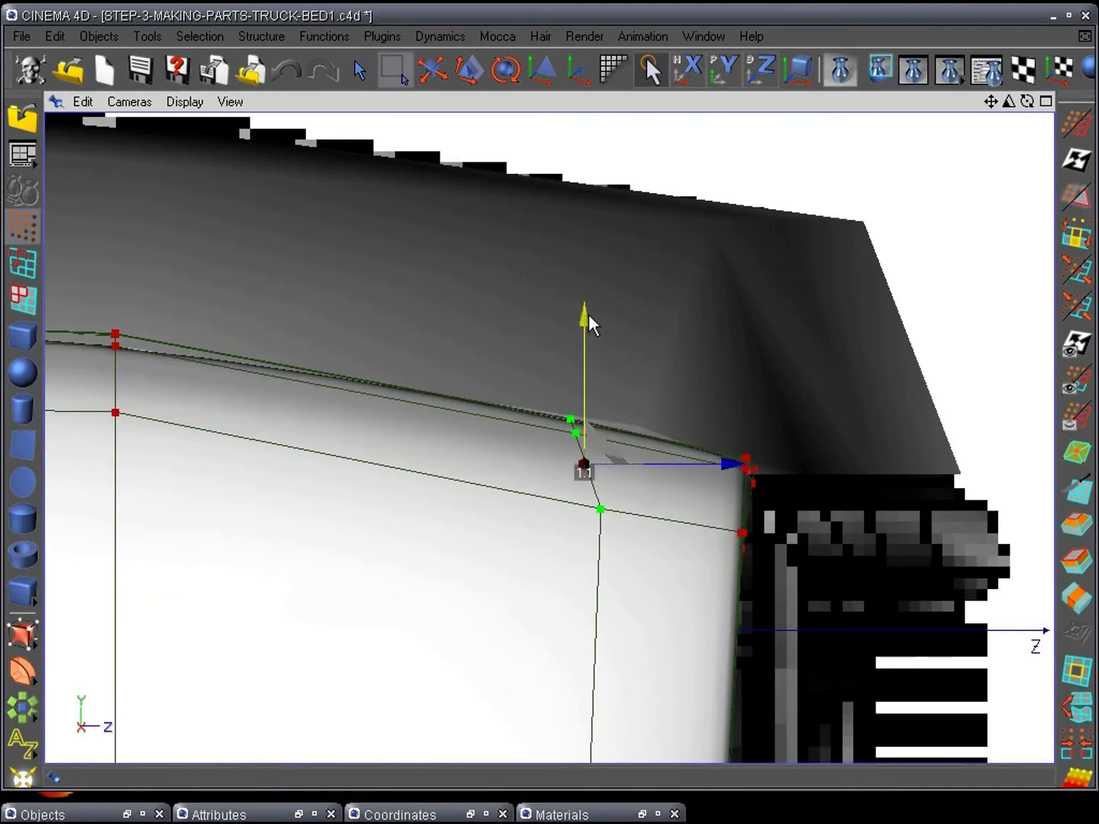
left_click_drag(751, 543, 750, 543)
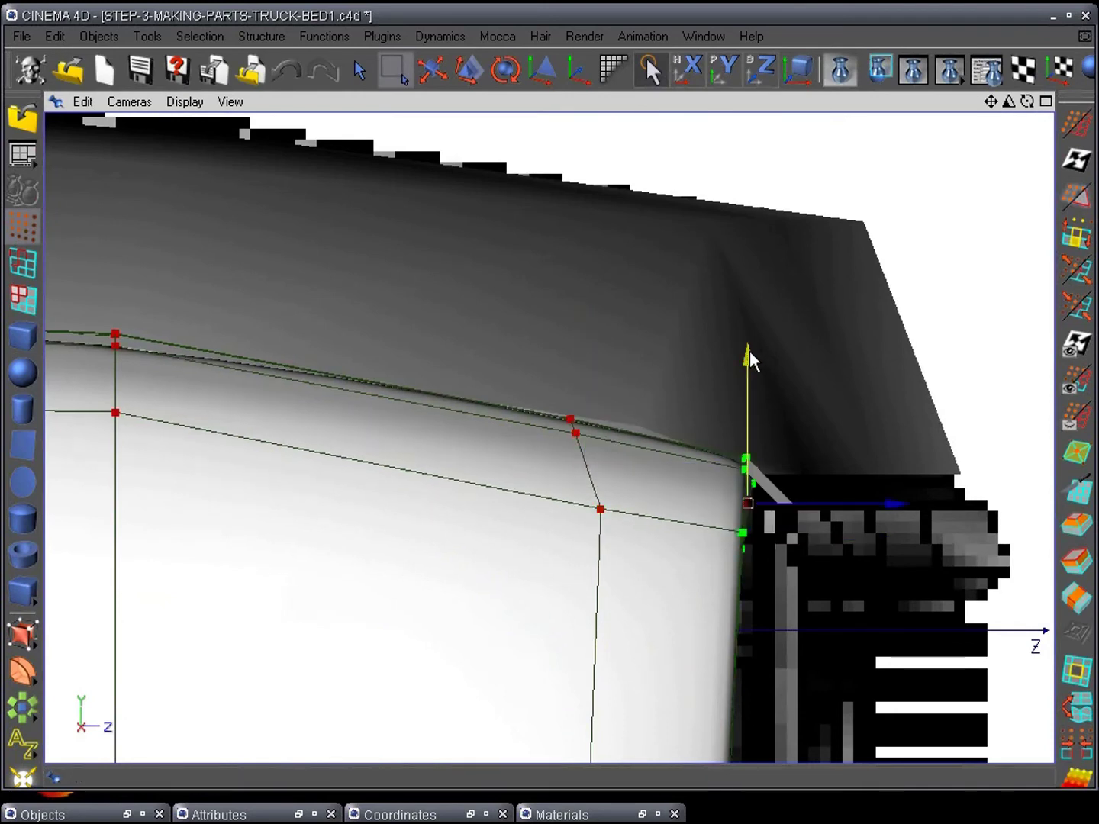
left_click_drag(751, 359, 750, 366)
scroll(492, 477, "down", 4)
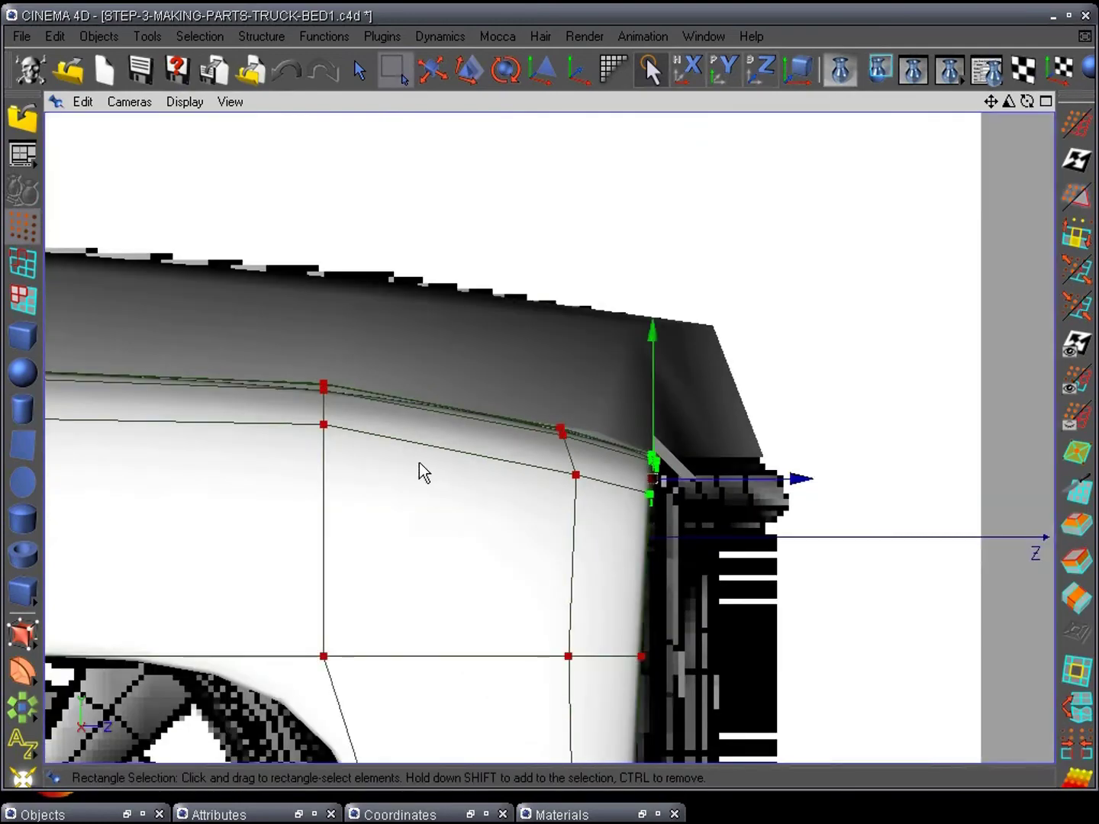
Step: Examine the seam between the fender, cab and hood in the side view and from several perspective angles
middle_click_drag(419, 463, 753, 465, "alt")
scroll(796, 429, "down", 1)
mouse_move(349, 471)
middle_mouse_down("alt")
mouse_move(627, 473)
mouse_move(725, 485)
middle_mouse_up("alt")
scroll(603, 486, "down", 1)
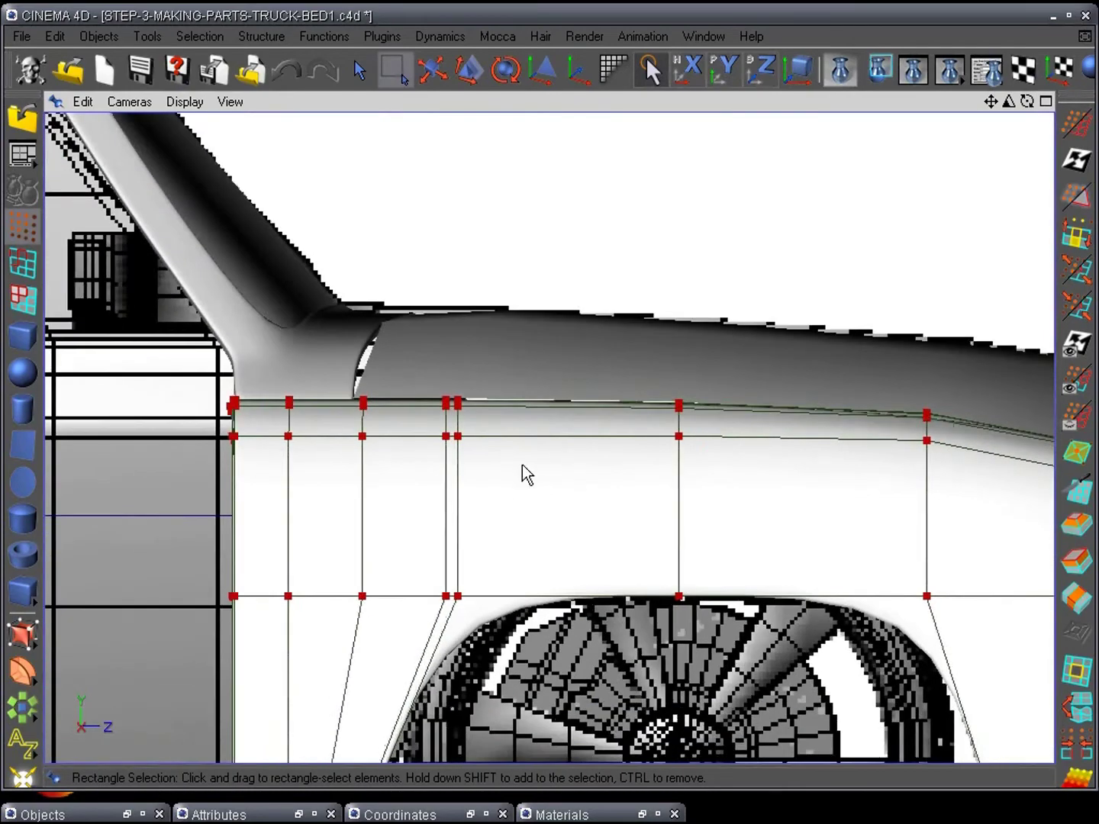
mouse_move(581, 510)
middle_mouse_down("alt")
mouse_move(462, 464)
mouse_move(295, 327)
mouse_move(94, 81)
mouse_move(482, 419)
mouse_move(625, 391)
mouse_move(538, 527)
mouse_move(587, 525)
middle_mouse_up("alt")
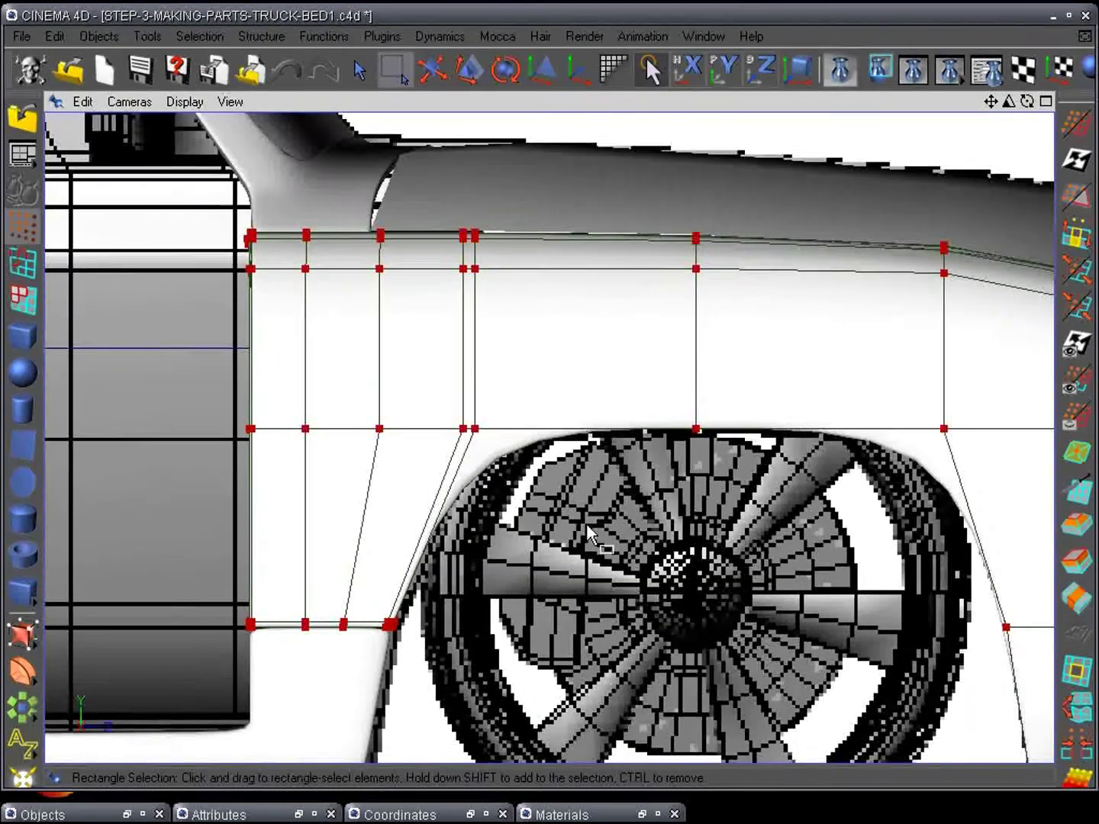
scroll(451, 620, "up", 5)
left_click_drag(450, 620, 541, 481, "alt")
middle_click_drag(542, 482, 945, 314, "alt")
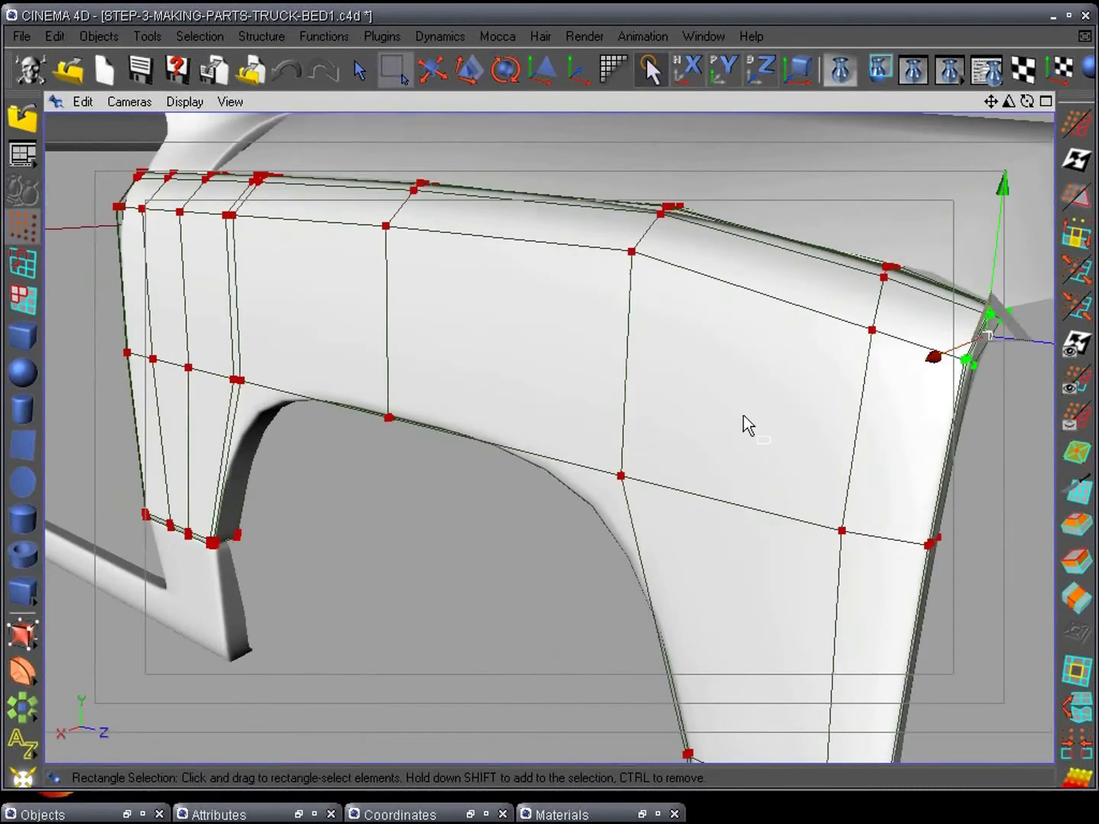
left_click_drag(489, 428, 421, 429, "alt")
middle_click_drag(421, 430, 795, 588, "alt")
right_click_drag(795, 587, 415, 595, "alt")
middle_click_drag(415, 593, 451, 648, "alt")
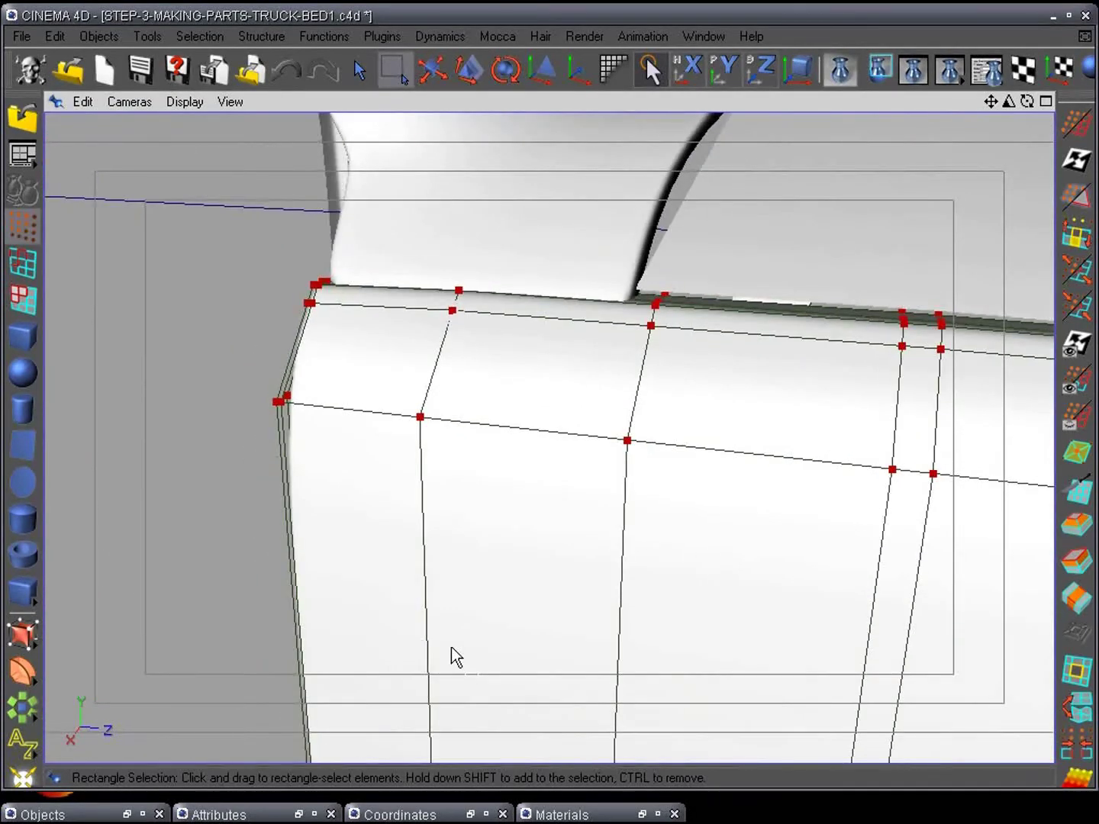
right_click_drag(363, 416, 924, 451, "alt")
scroll(924, 458, "down", 3)
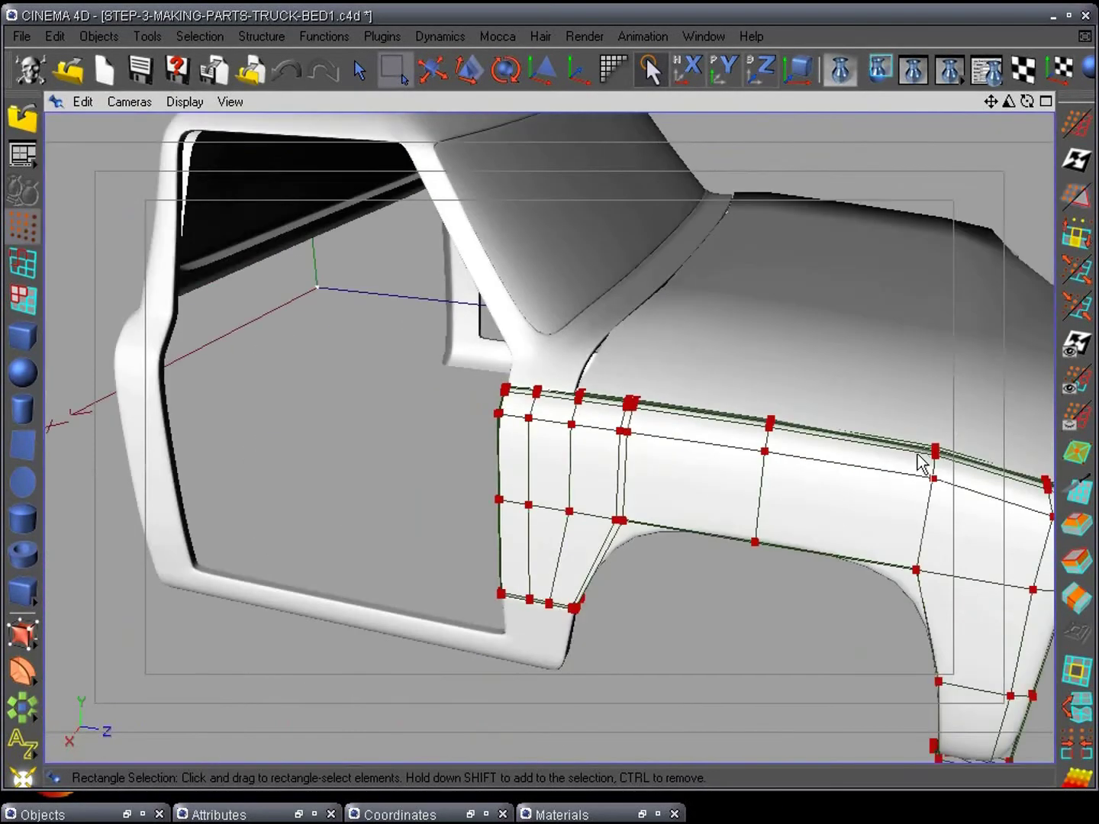
middle_click_drag(925, 459, 645, 513, "alt")
left_click_drag(645, 514, 895, 552, "alt")
middle_click_drag(896, 552, 608, 465, "alt")
left_click_drag(608, 466, 375, 404, "alt")
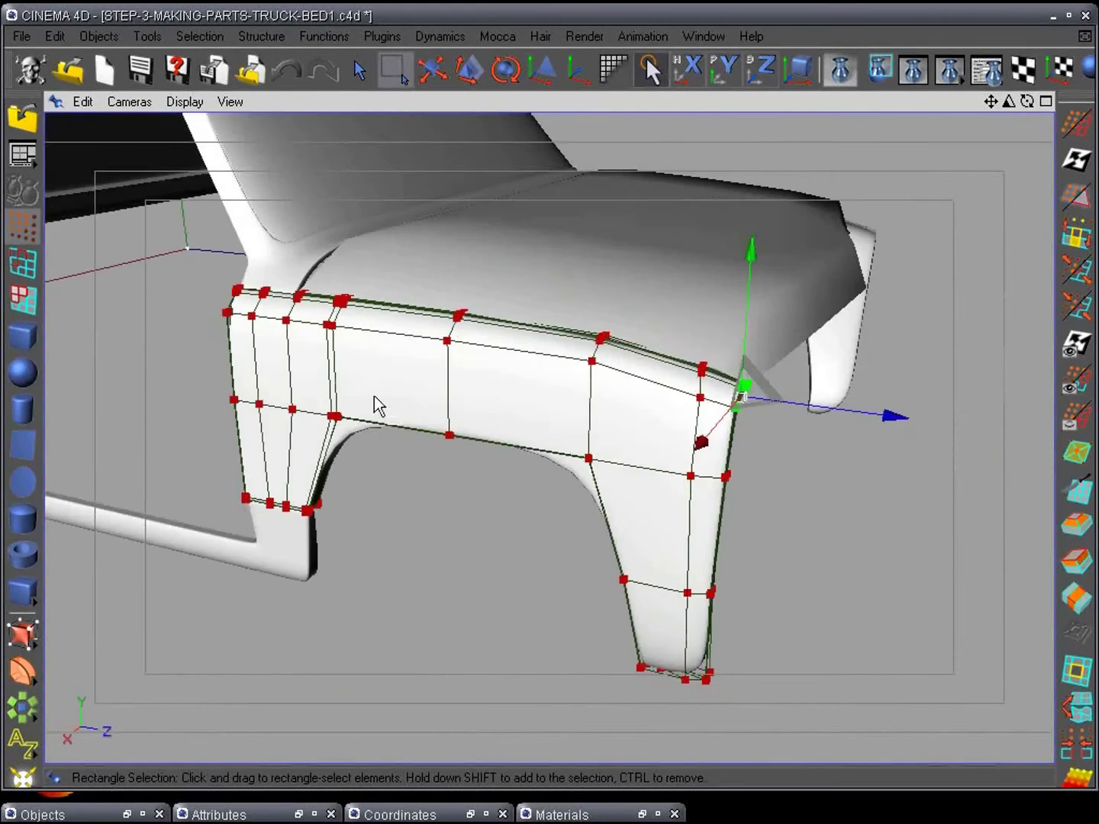
middle_click_drag(646, 374, 580, 374, "alt")
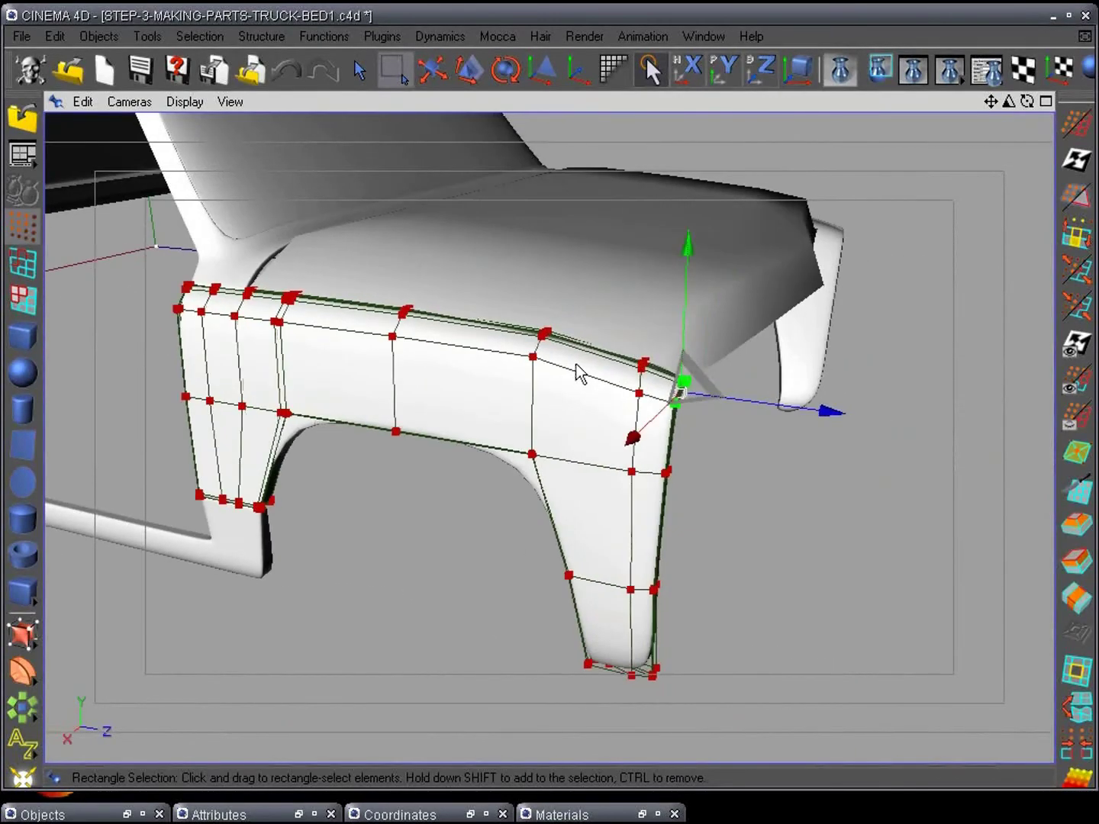
Step: Select HOOD and, in the side view, move the points of its upper front edge back along Z
left_click(127, 816)
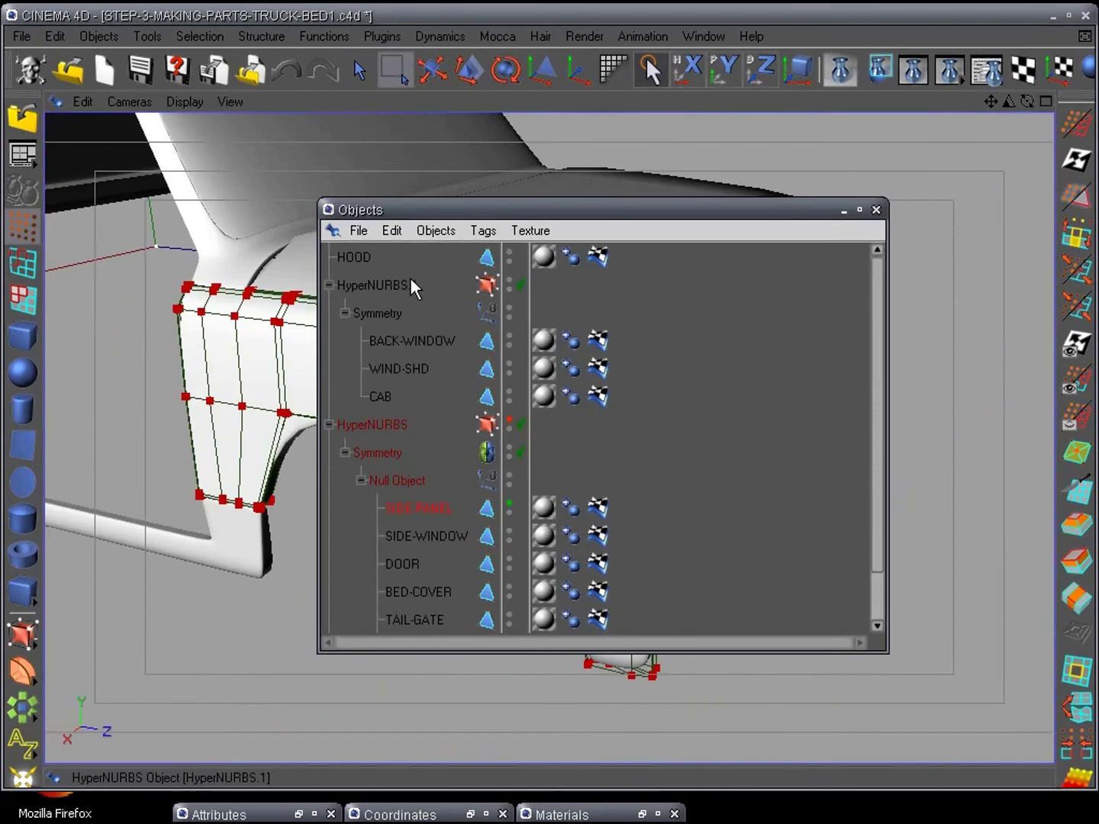
left_click(355, 257)
left_click(844, 215)
left_click_drag(645, 588, 879, 209, "alt")
left_click_drag(752, 509, 509, 534, "alt")
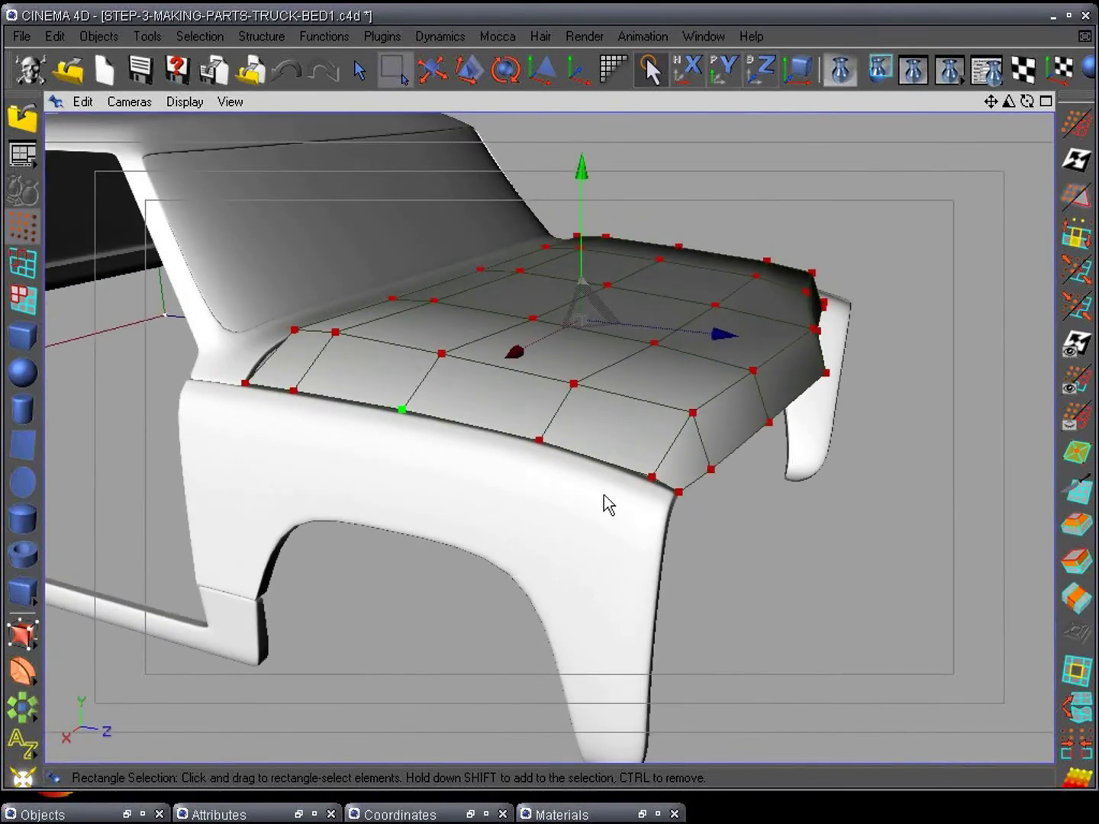
key("F3")
scroll(661, 473, "down", 5)
middle_click_drag(792, 368, 530, 473, "alt")
scroll(530, 473, "up", 4)
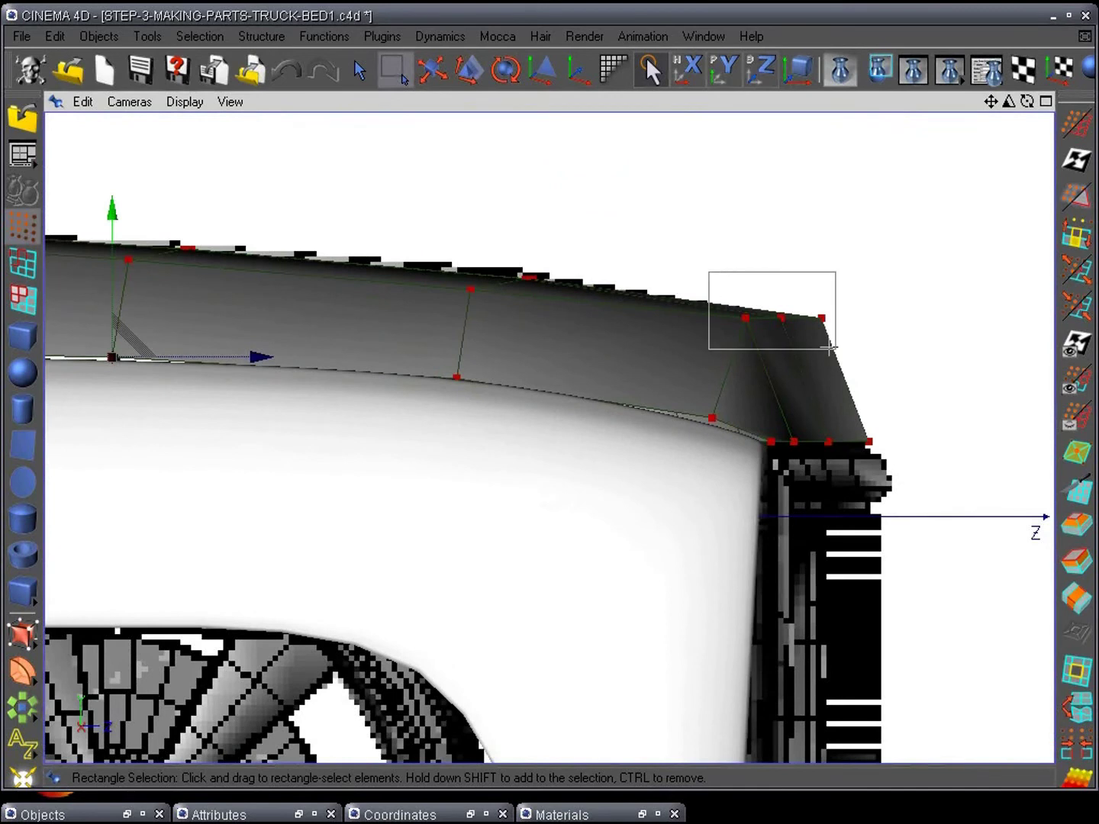
left_click_drag(830, 348, 834, 349)
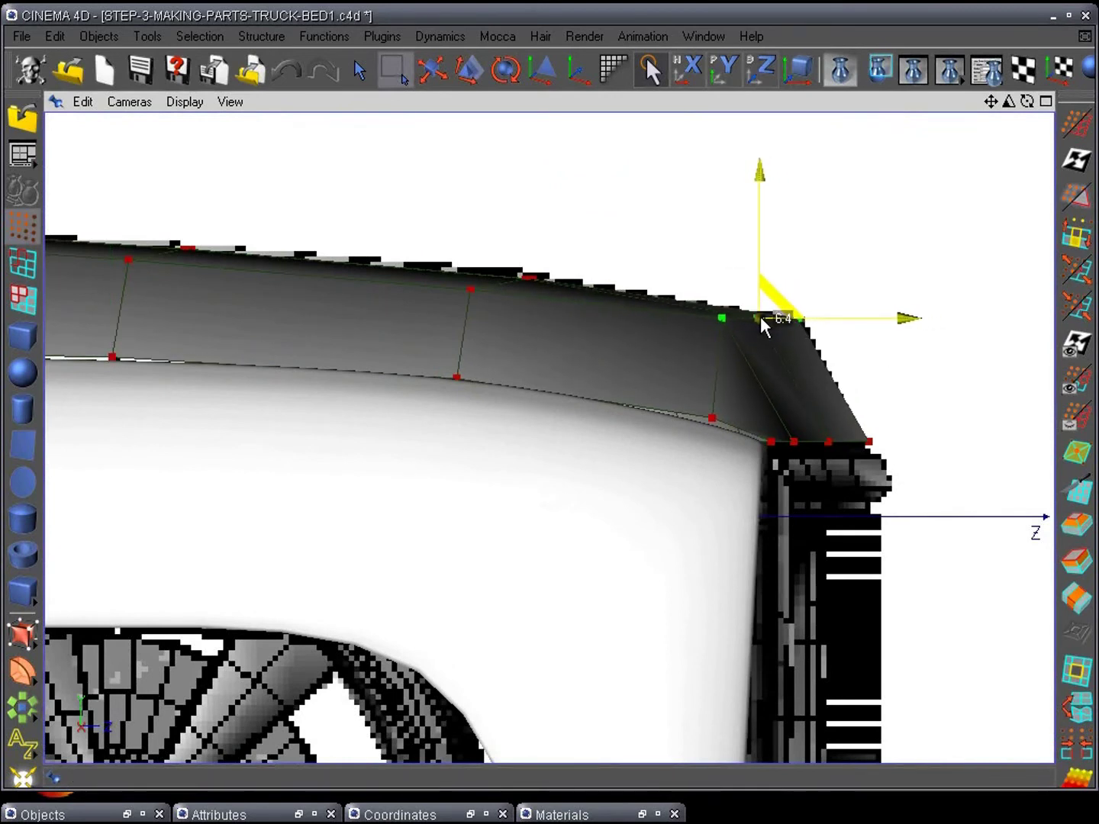
left_click_drag(760, 316, 764, 315)
key("ctrl+z")
key("ctrl+z")
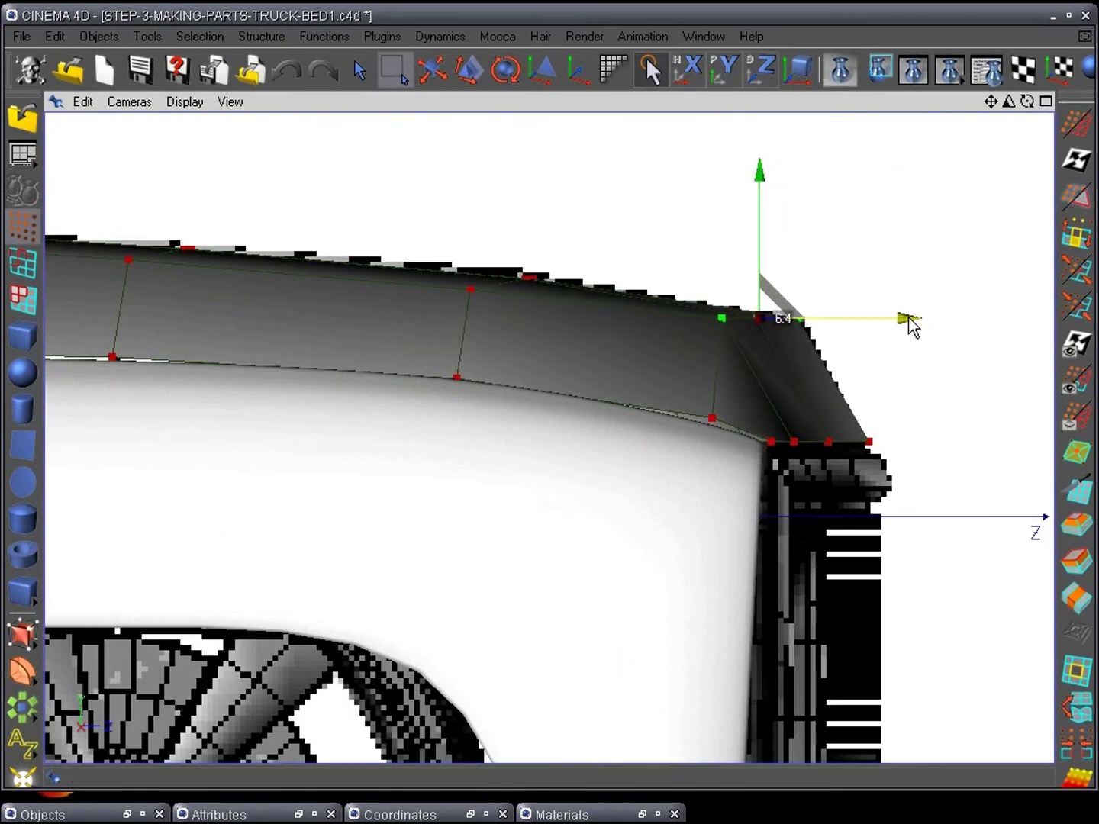
left_click_drag(909, 317, 911, 318)
Step: Examine the hood's front edge and its fit with the fender from several angles in the perspective view
key("F1")
left_click_drag(535, 523, 863, 411, "alt")
scroll(466, 526, "up", 3)
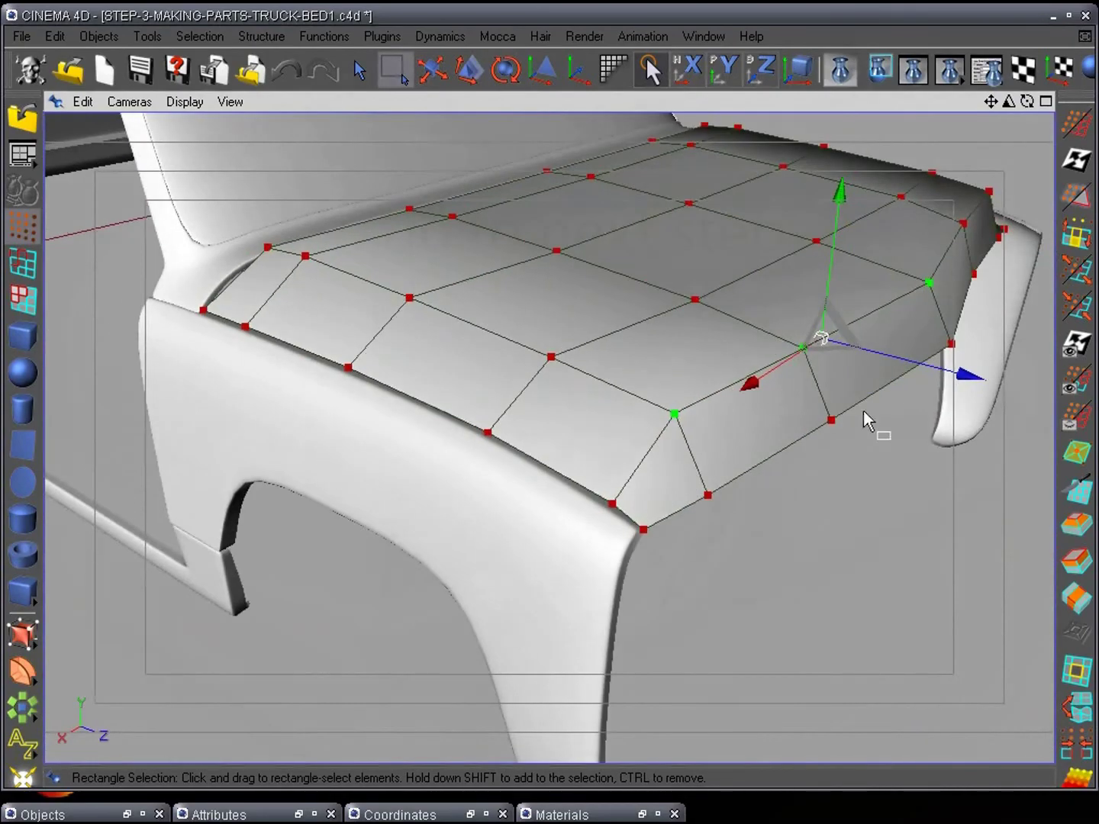
left_click_drag(863, 410, 579, 478, "alt")
left_click_drag(580, 478, 628, 435, "alt")
left_click_drag(628, 435, 710, 528, "alt")
left_click_drag(711, 528, 693, 539, "alt")
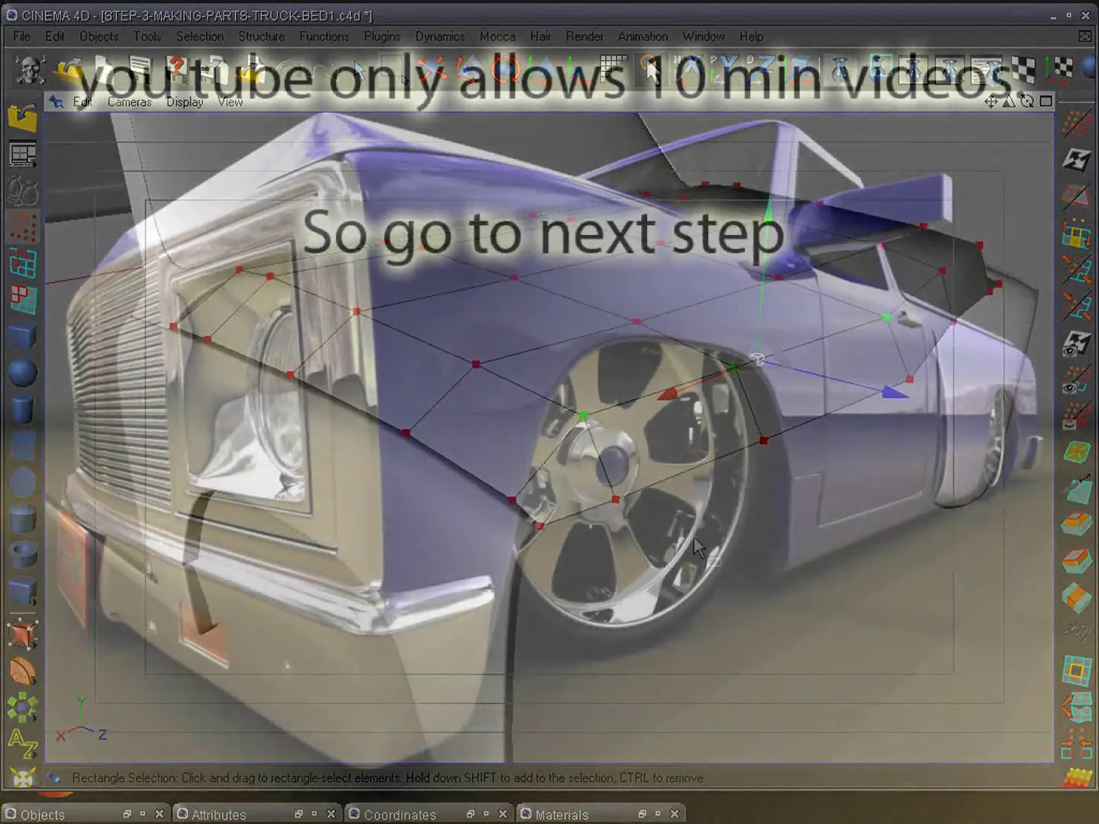